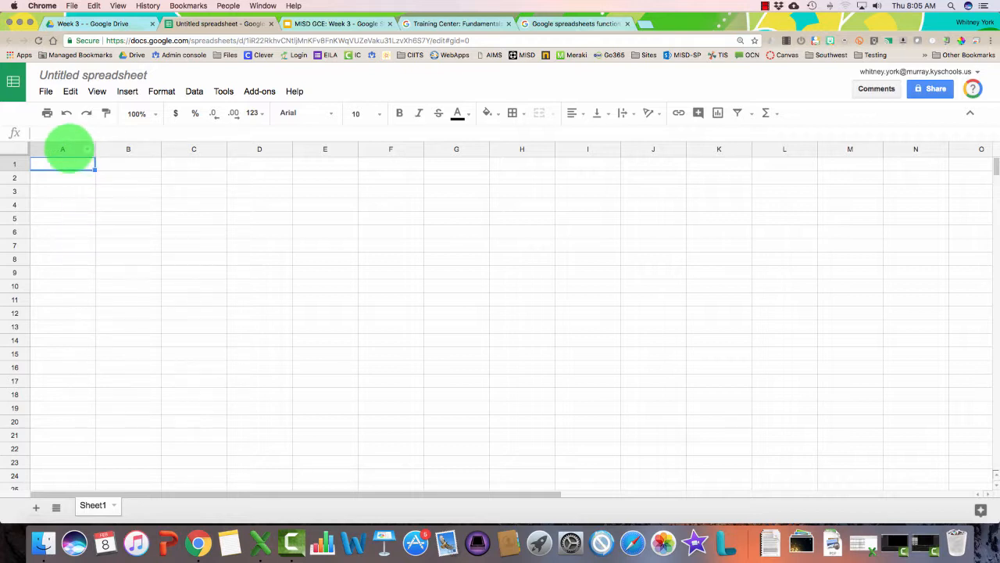
# - Select the whole columns A through I one after another
pyautogui.click(62, 150)
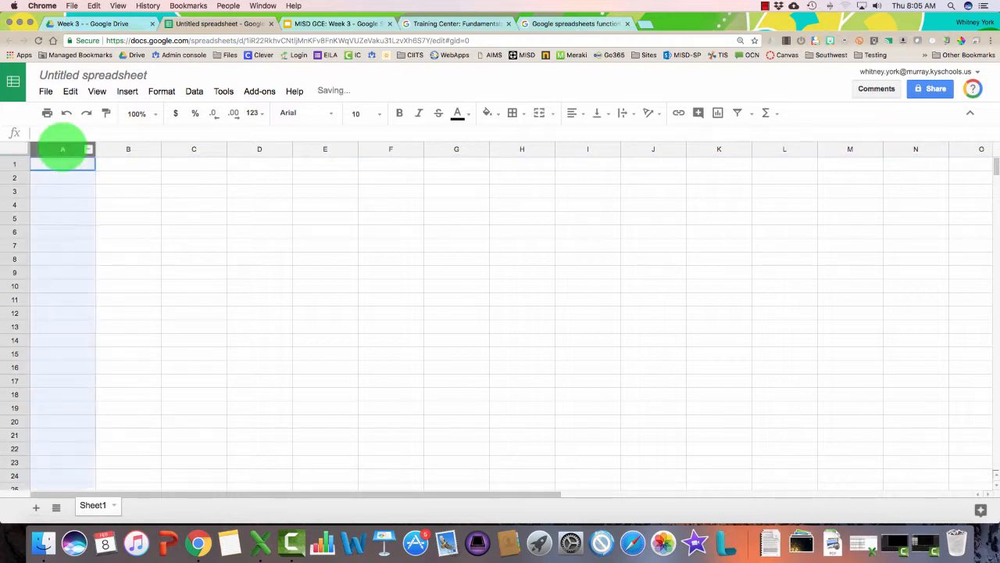
pyautogui.click(148, 149)
pyautogui.click(194, 149)
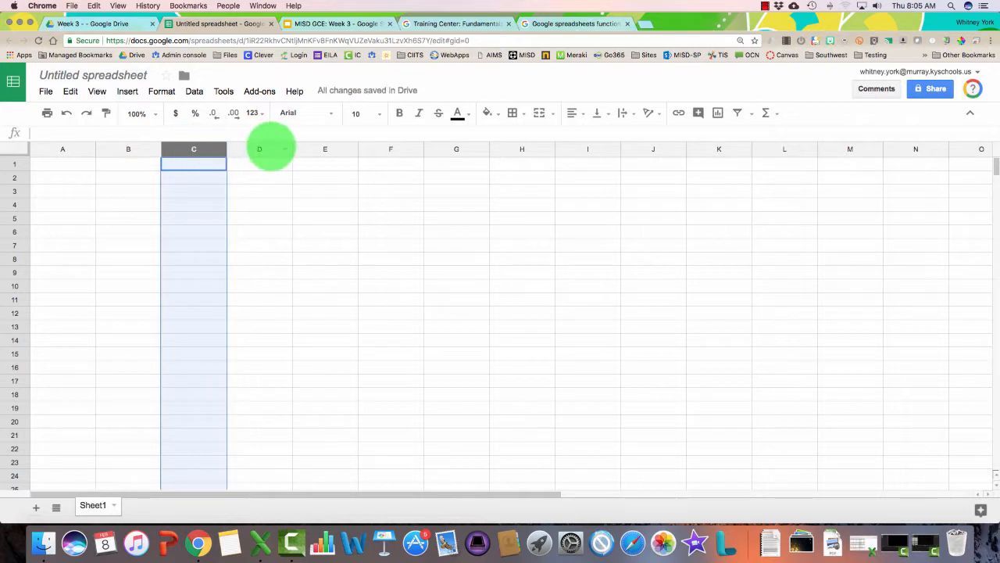
pyautogui.click(269, 149)
pyautogui.click(325, 149)
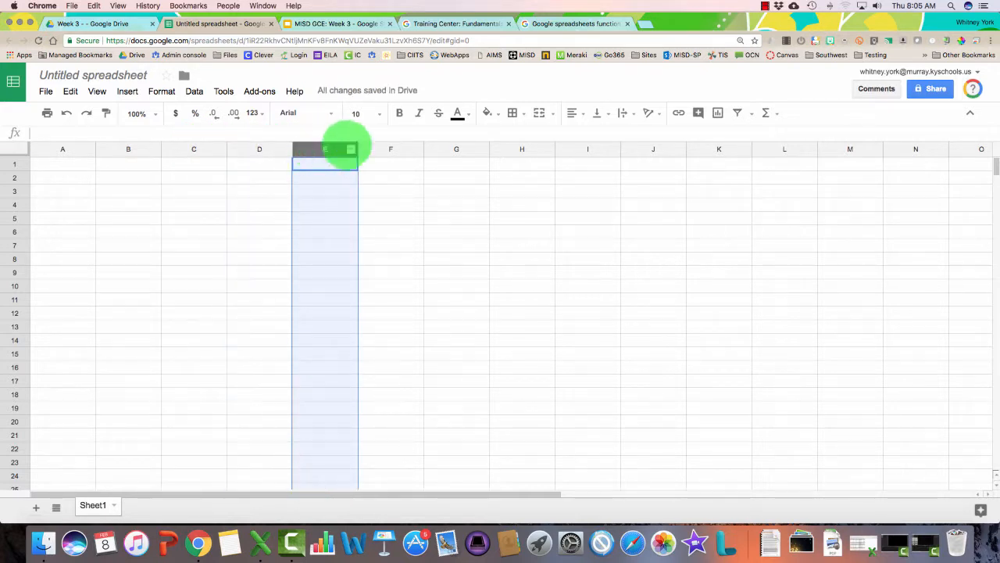
pyautogui.click(393, 149)
pyautogui.click(455, 149)
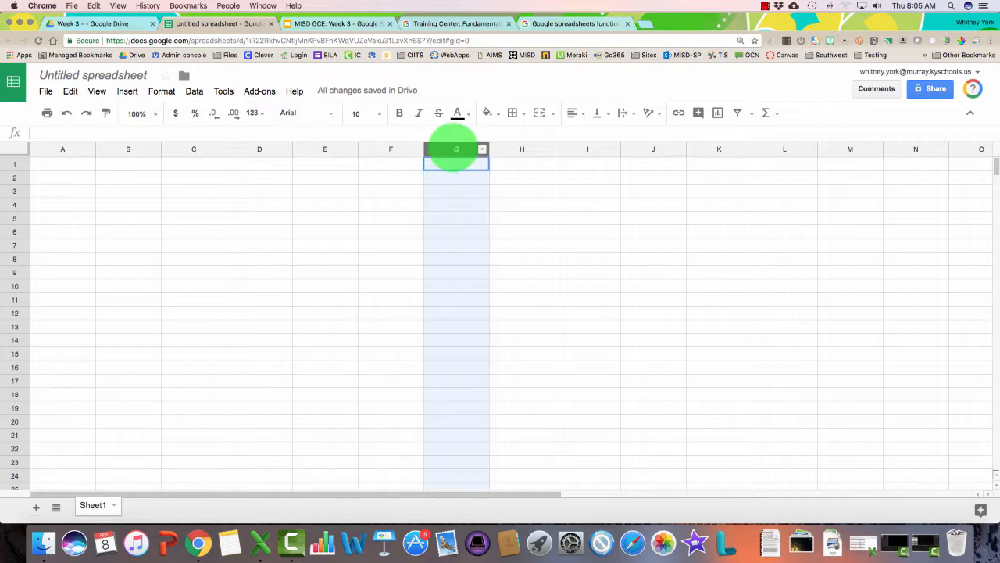
pyautogui.click(525, 148)
pyautogui.click(578, 149)
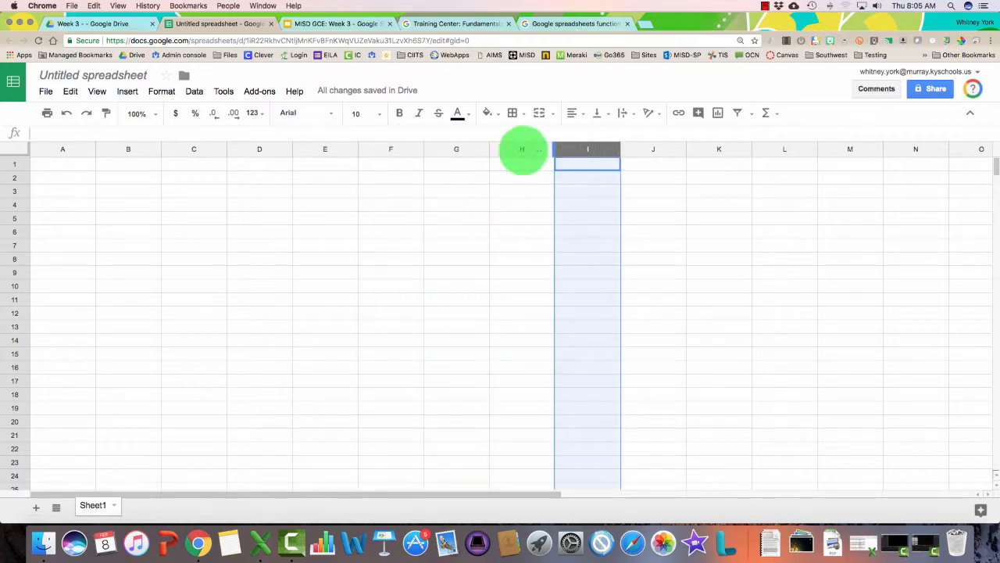
# - Select columns A, B and C in turn, ending with the whole of row 3
pyautogui.click(62, 149)
pyautogui.click(129, 148)
pyautogui.click(192, 148)
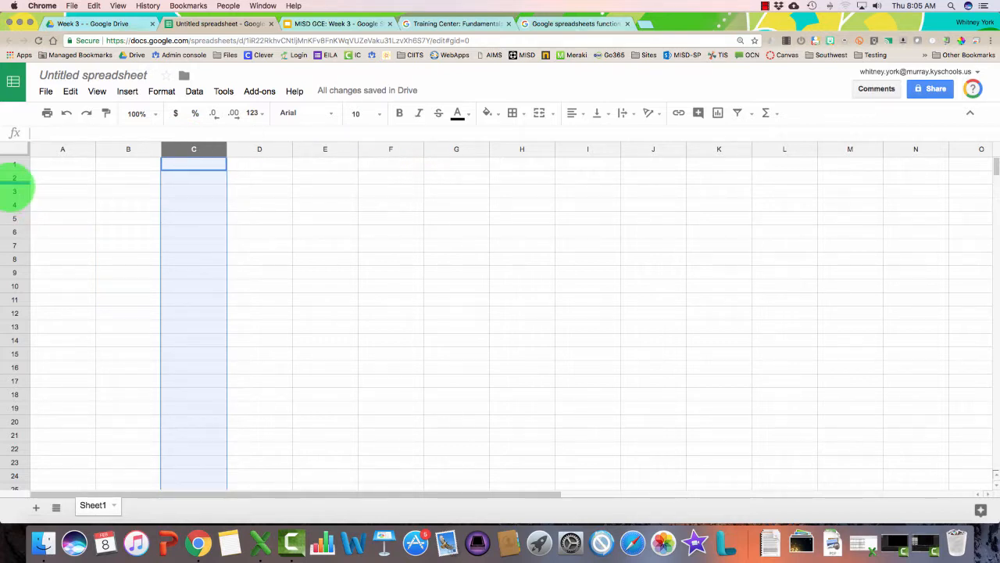
pyautogui.click(14, 192)
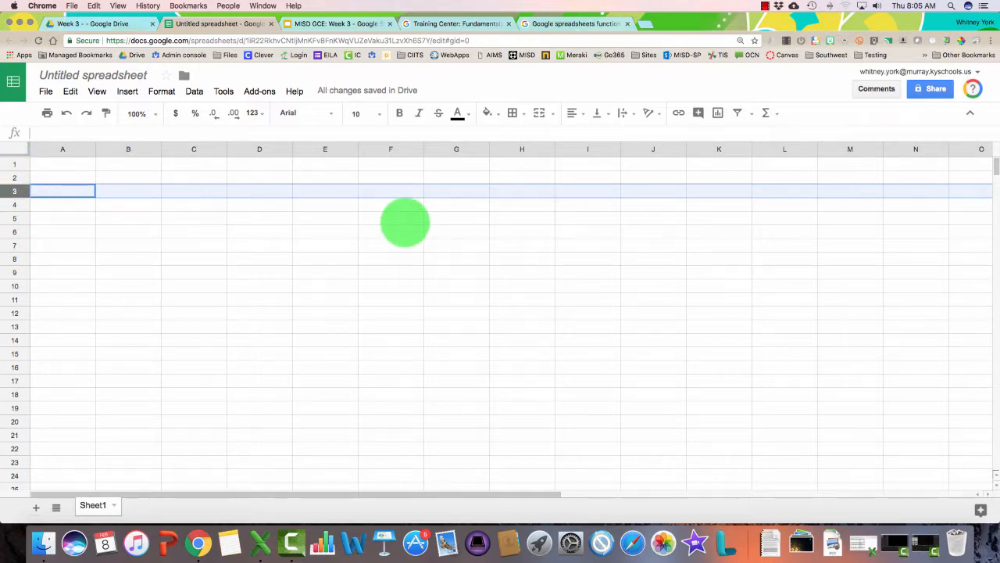
# - Enter the label C3 in the cell where column C meets row 3
pyautogui.click(190, 190)
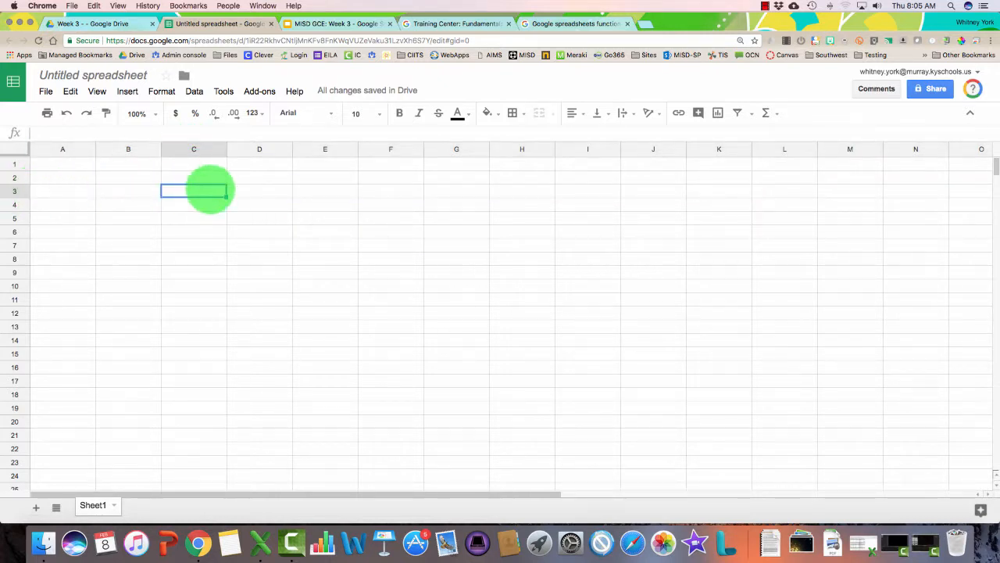
pyautogui.write('Cell')
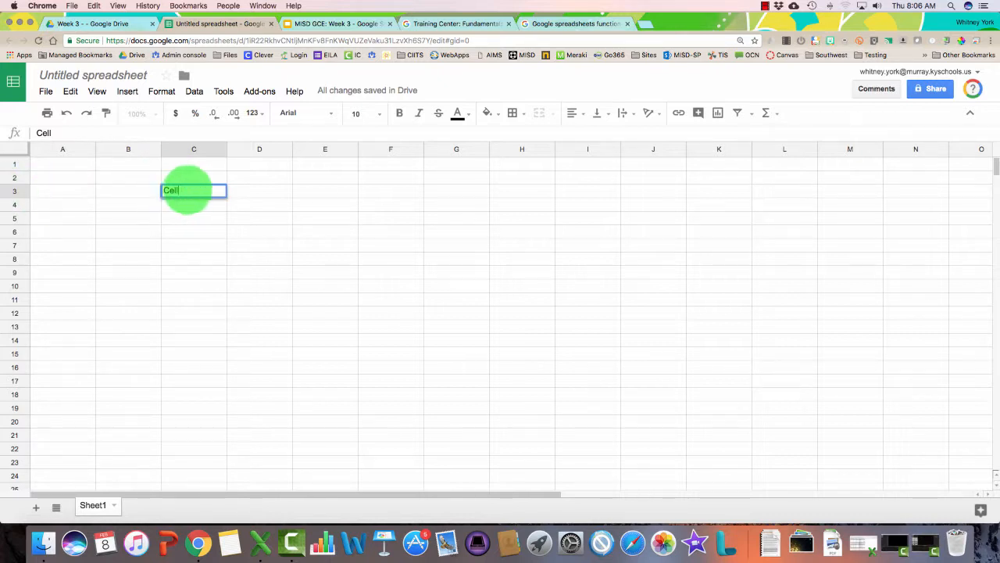
pyautogui.press('BackSpace')
pyautogui.press('BackSpace')
pyautogui.press('BackSpace')
pyautogui.write('3')
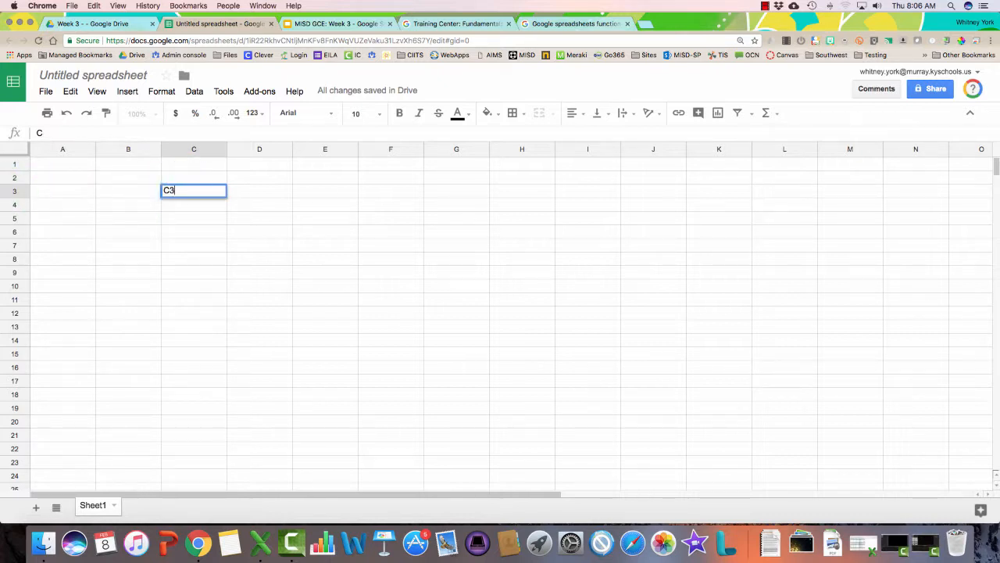
pyautogui.press('Return')
# - Enter the label E13 in the cell where column E meets row 13
pyautogui.click(309, 328)
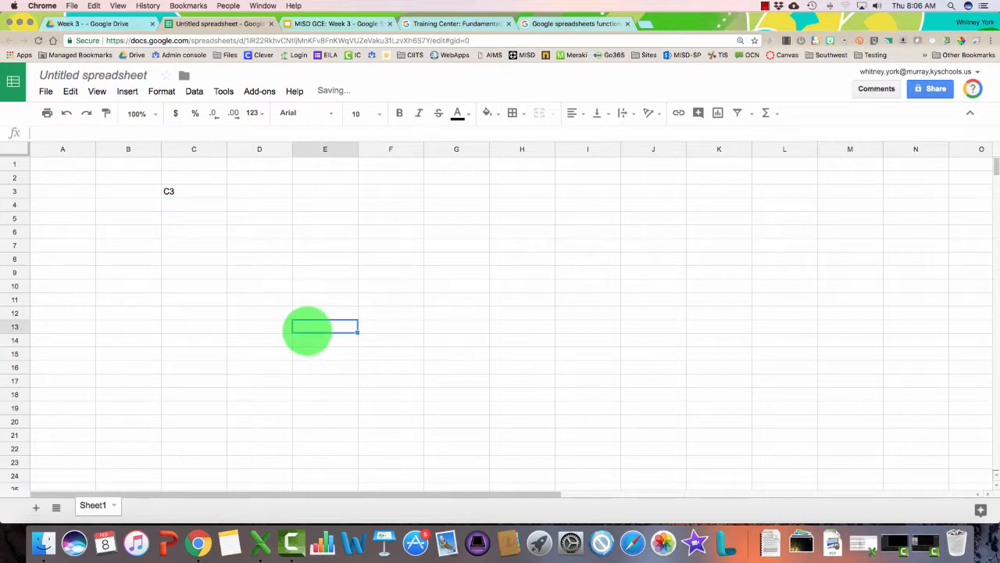
pyautogui.write('E13')
pyautogui.press('Return')
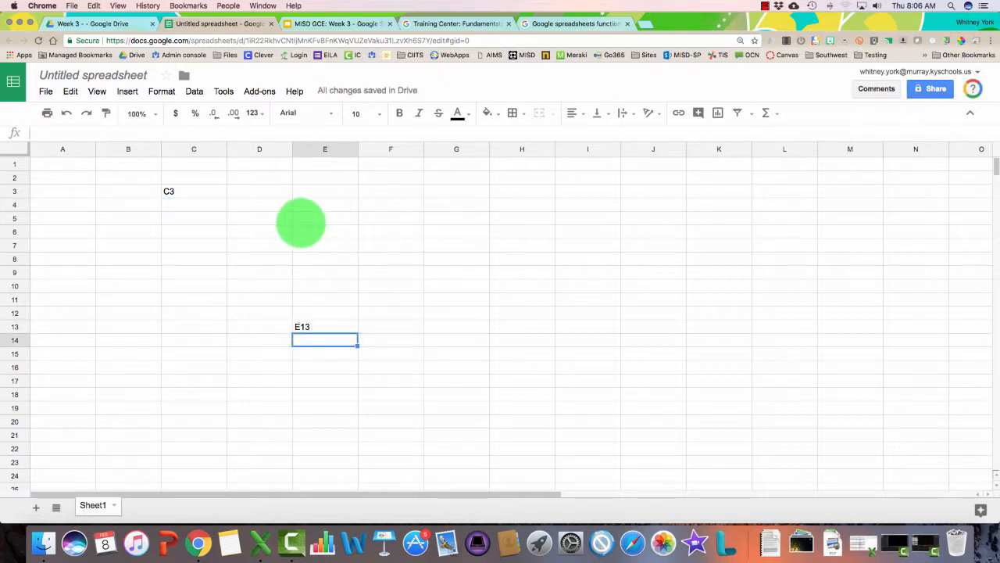
# - Enter the range label D3:G7 in cell D3, the first cell of that block
pyautogui.click(299, 220)
pyautogui.click(239, 249)
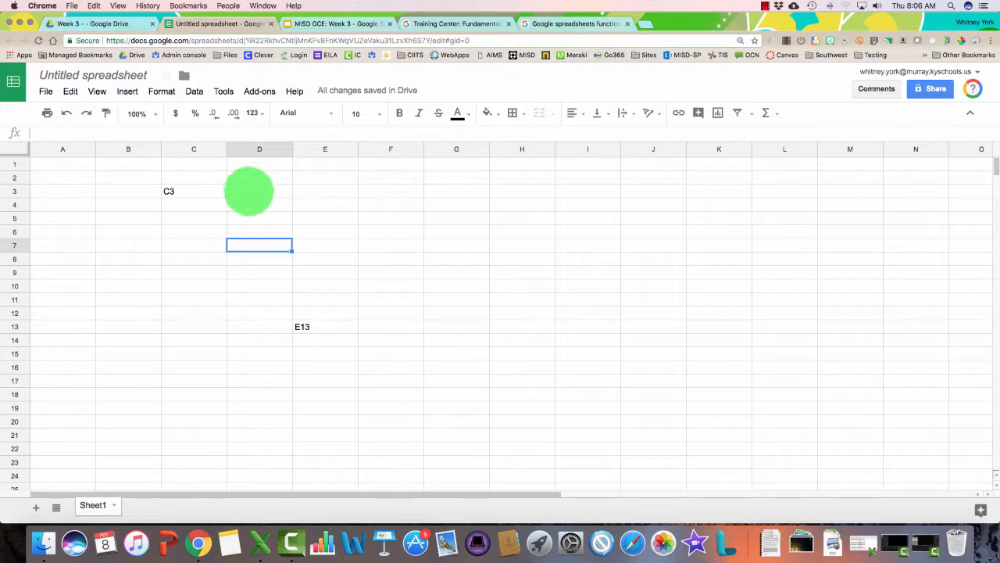
pyautogui.moveTo(245, 193); pyautogui.dragTo(446, 247)
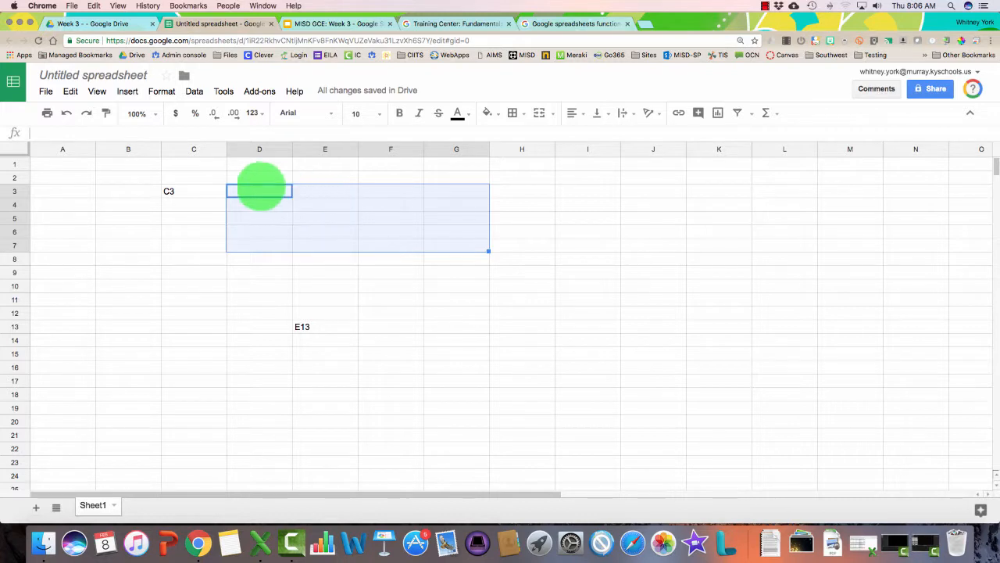
pyautogui.click(249, 192)
pyautogui.write('D3:')
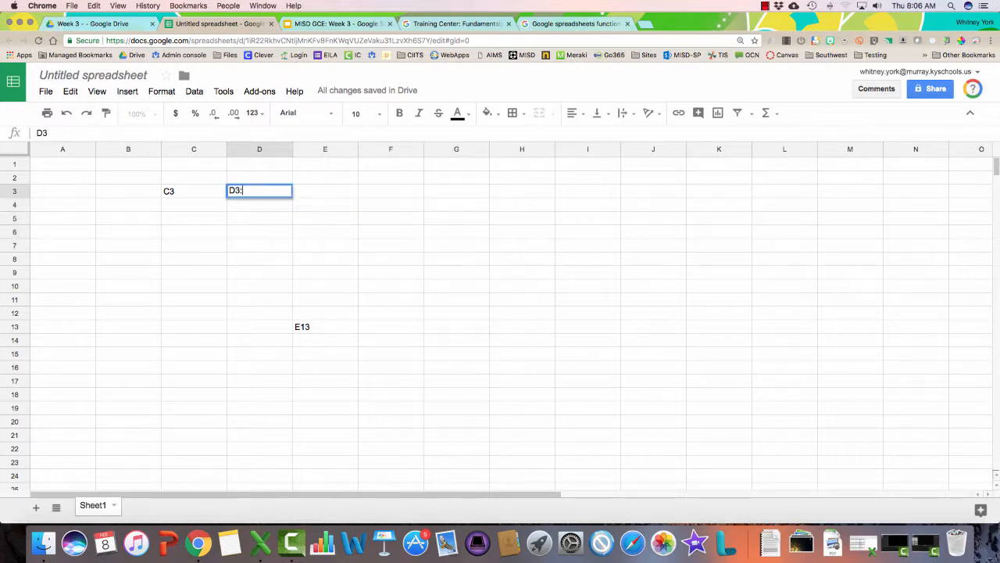
pyautogui.write('G7')
pyautogui.click(273, 228)
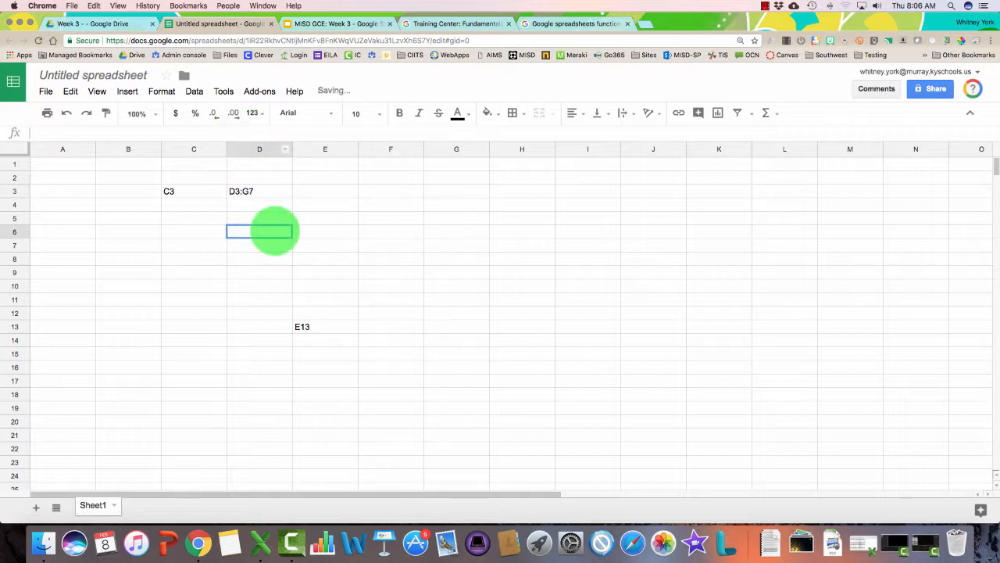
# - Fill the cell range D3:G7 with yellow
pyautogui.click(250, 191)
pyautogui.moveTo(250, 191); pyautogui.dragTo(442, 239)
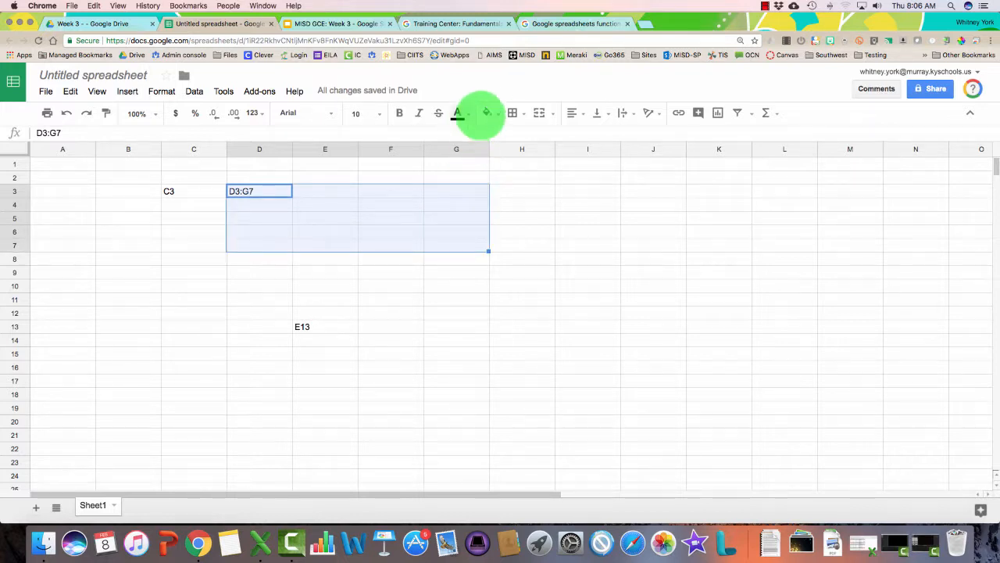
pyautogui.click(487, 112)
pyautogui.click(530, 170)
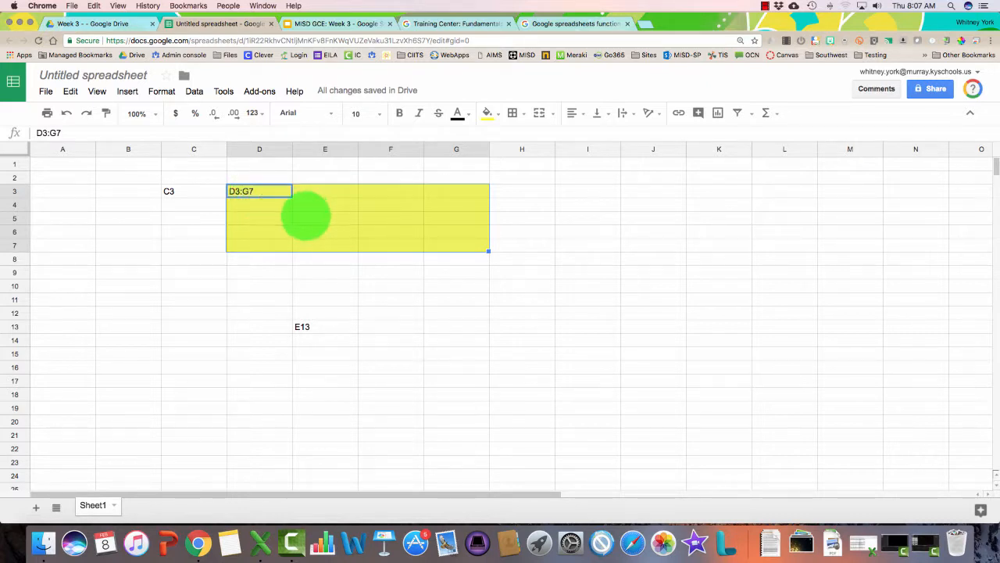
# - Enter the range label B9:B20 in cell B9
pyautogui.click(122, 274)
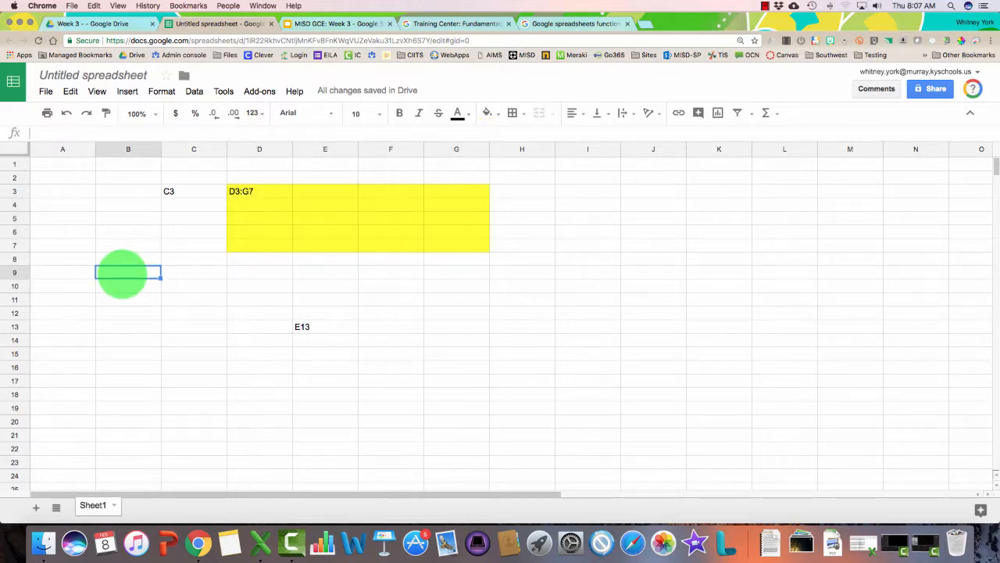
pyautogui.write('B')
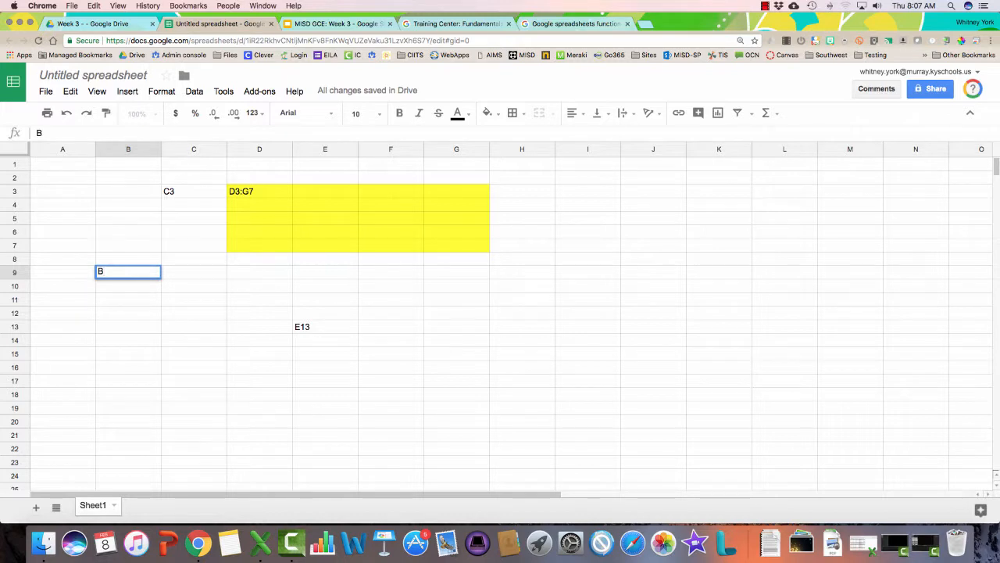
pyautogui.write('9:B20')
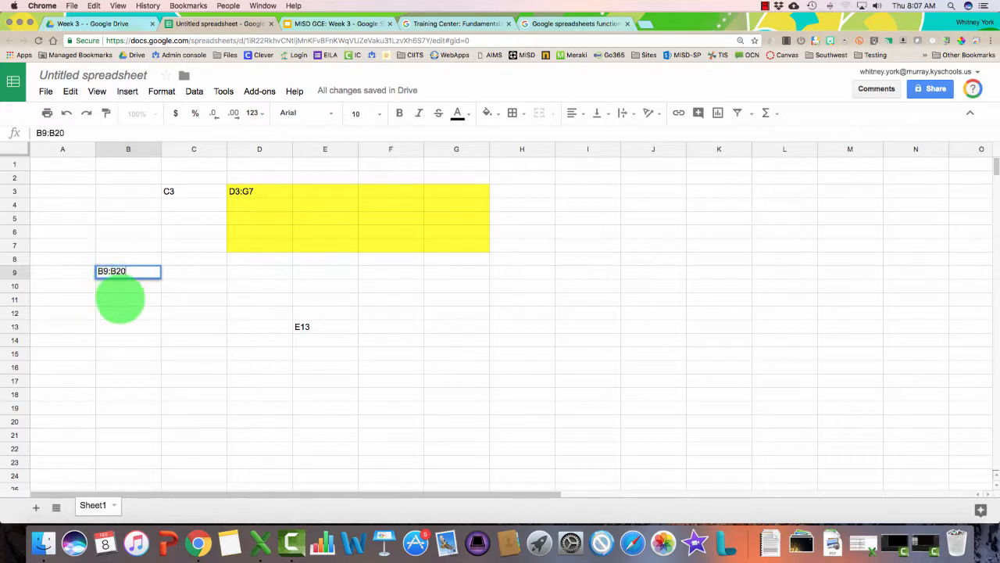
pyautogui.click(118, 298)
# - Fill the cell range B9:B20 with bright green
pyautogui.click(133, 272)
pyautogui.moveTo(133, 272); pyautogui.dragTo(133, 422)
pyautogui.click(489, 112)
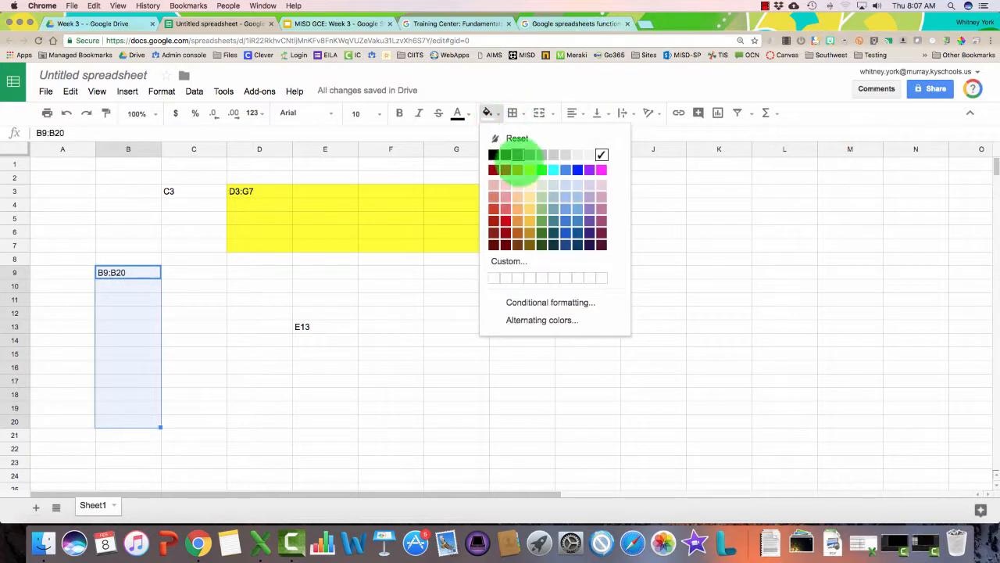
pyautogui.click(538, 167)
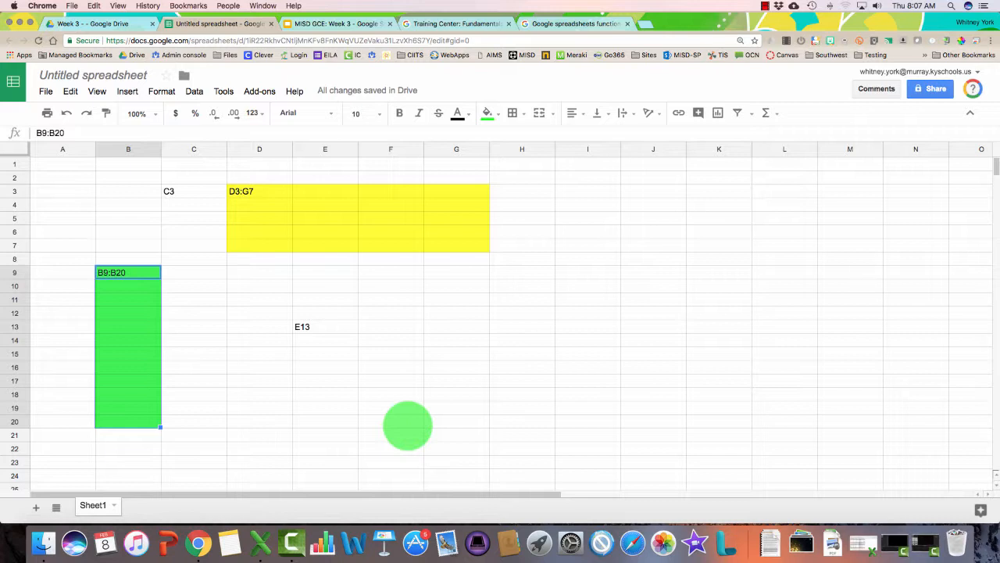
# - Enter the amount 1.50 in cell D25, below the coloured ranges
pyautogui.scroll(-5, 407, 426)
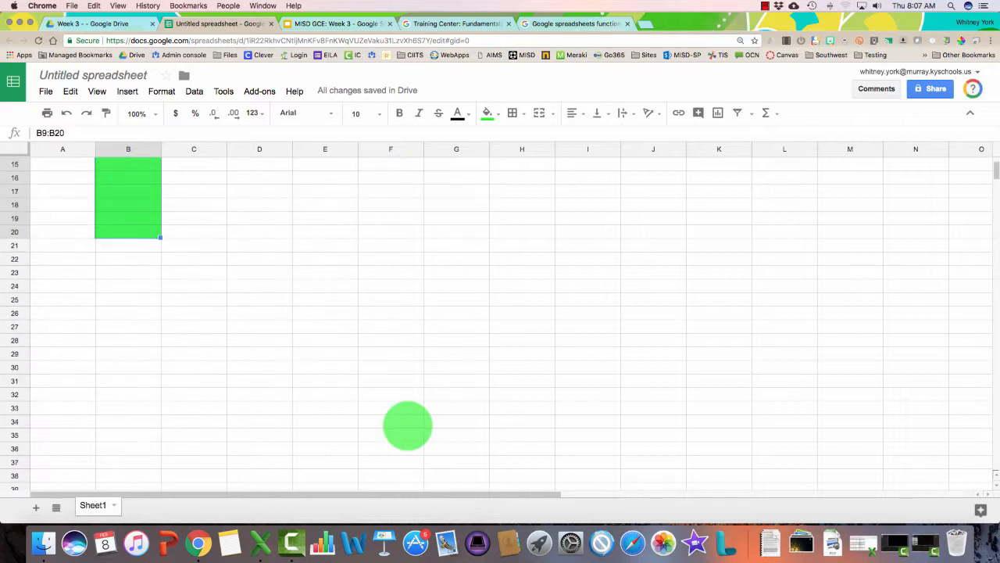
pyautogui.click(237, 245)
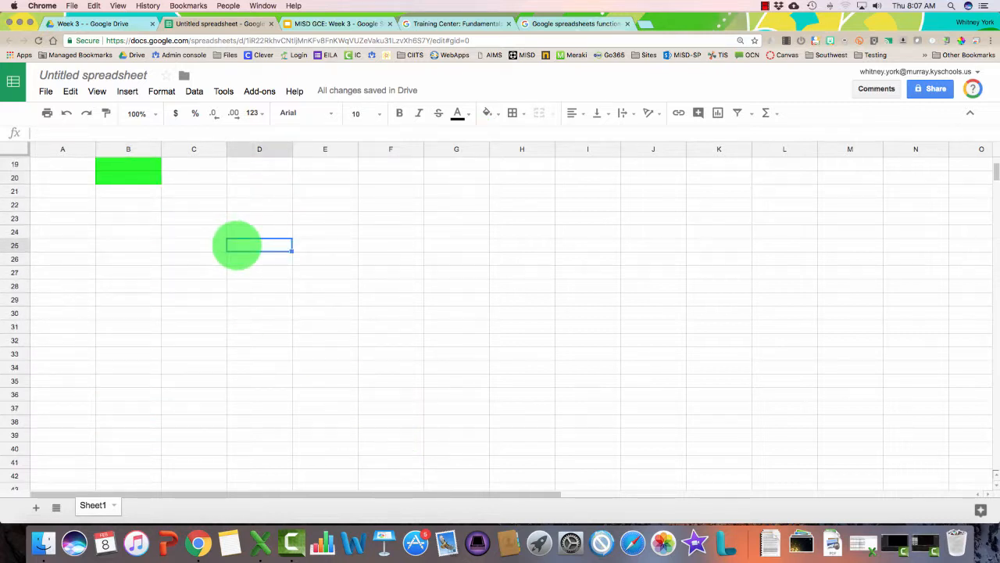
pyautogui.write('1.50')
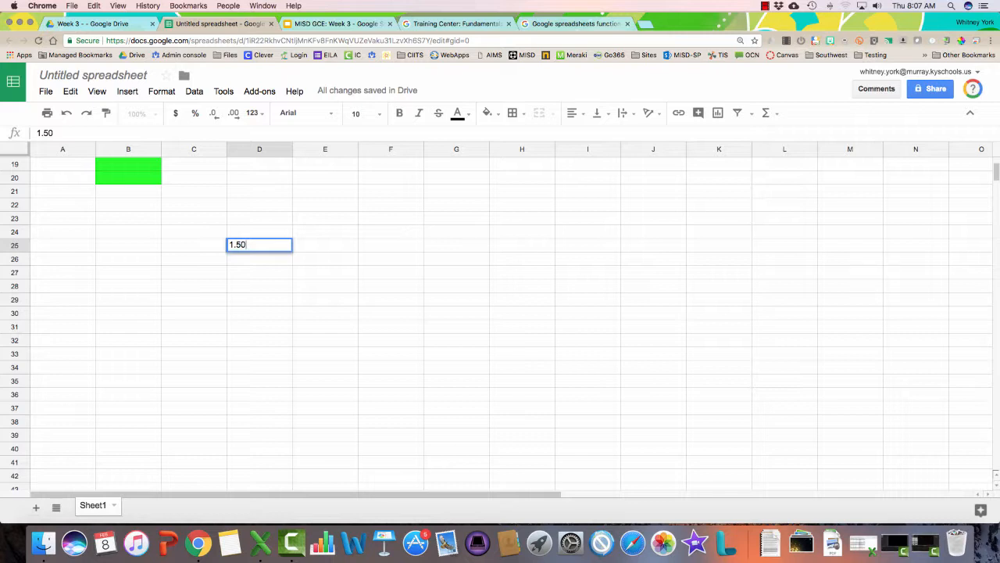
pyautogui.press('Return')
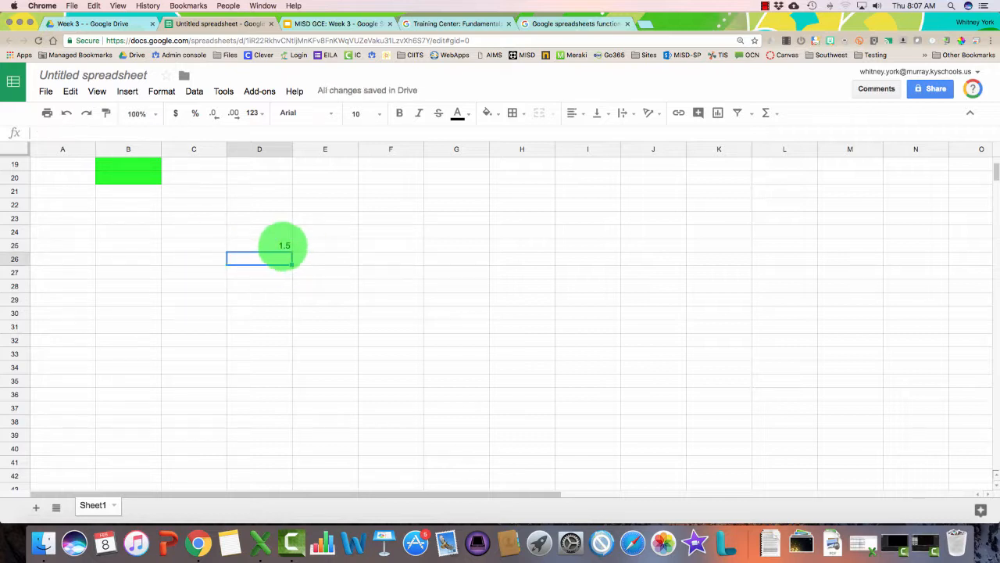
# - Apply the Currency number format to the amount in cell D25
pyautogui.click(281, 244)
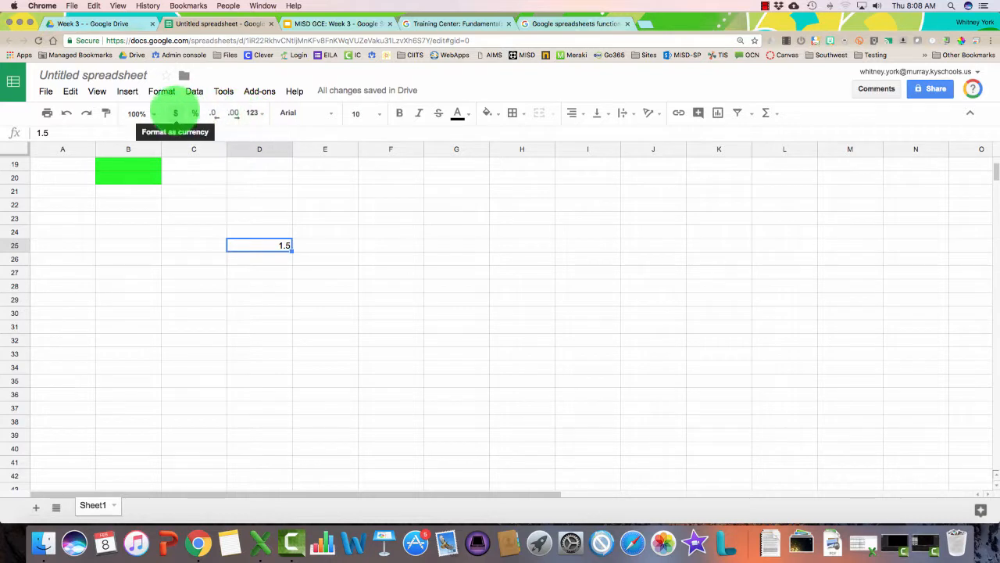
pyautogui.click(161, 91)
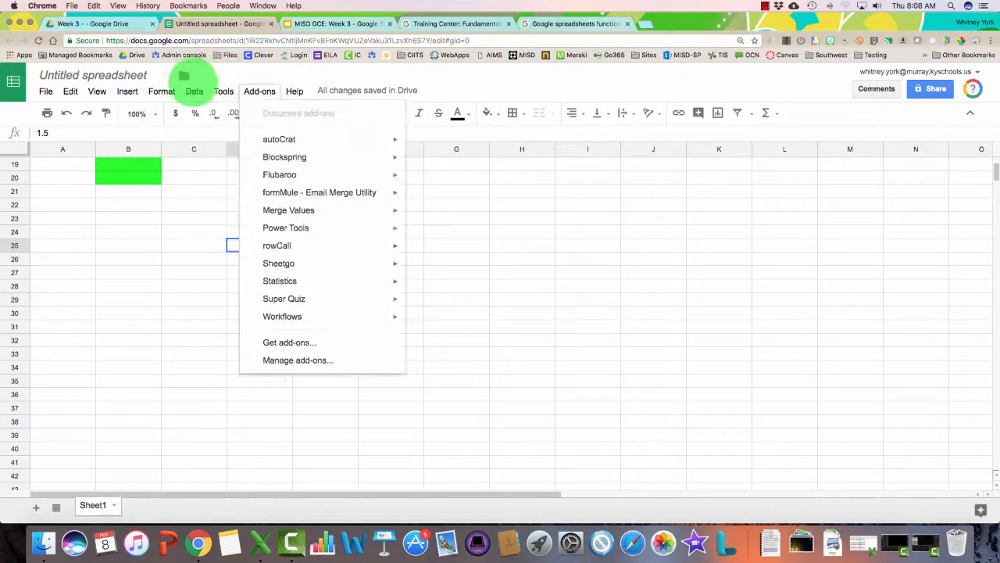
pyautogui.moveTo(157, 113)
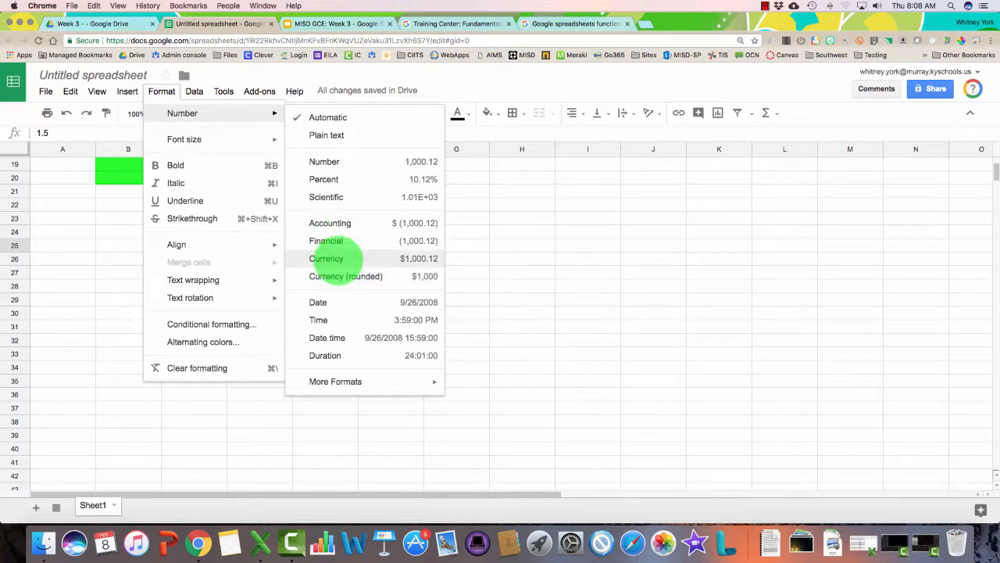
pyautogui.click(338, 258)
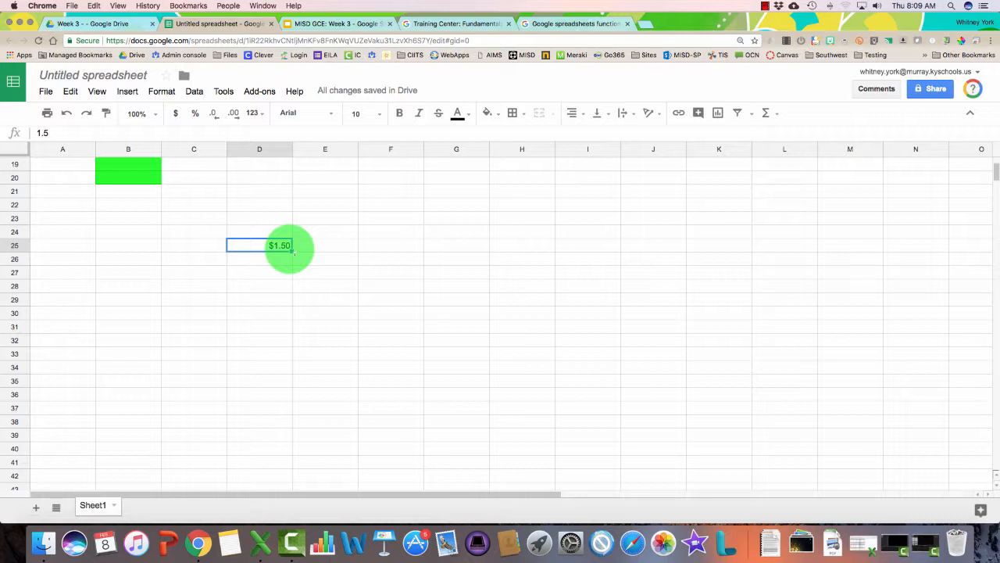
pyautogui.click(277, 271)
pyautogui.write('$')
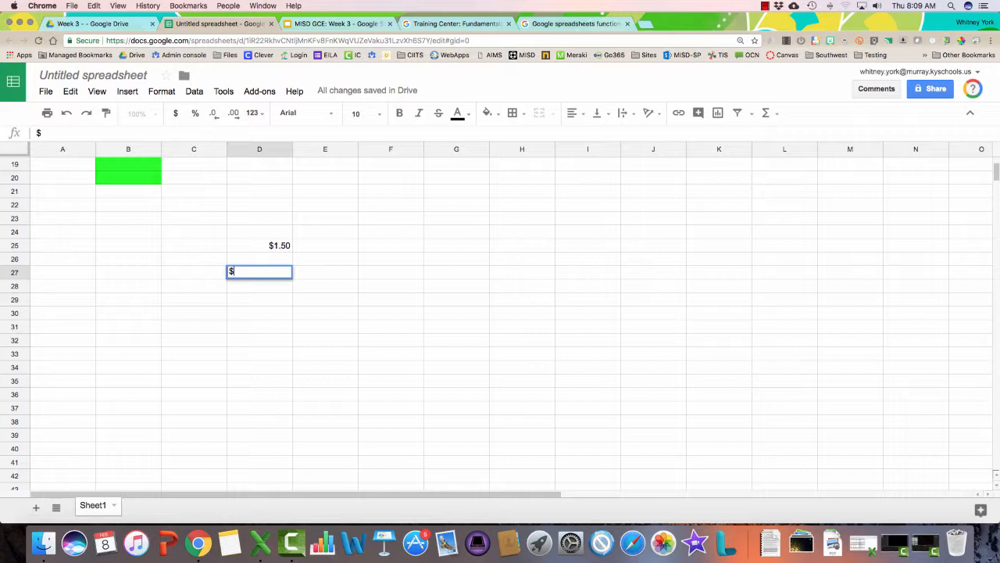
pyautogui.press('Escape')
pyautogui.click(270, 245)
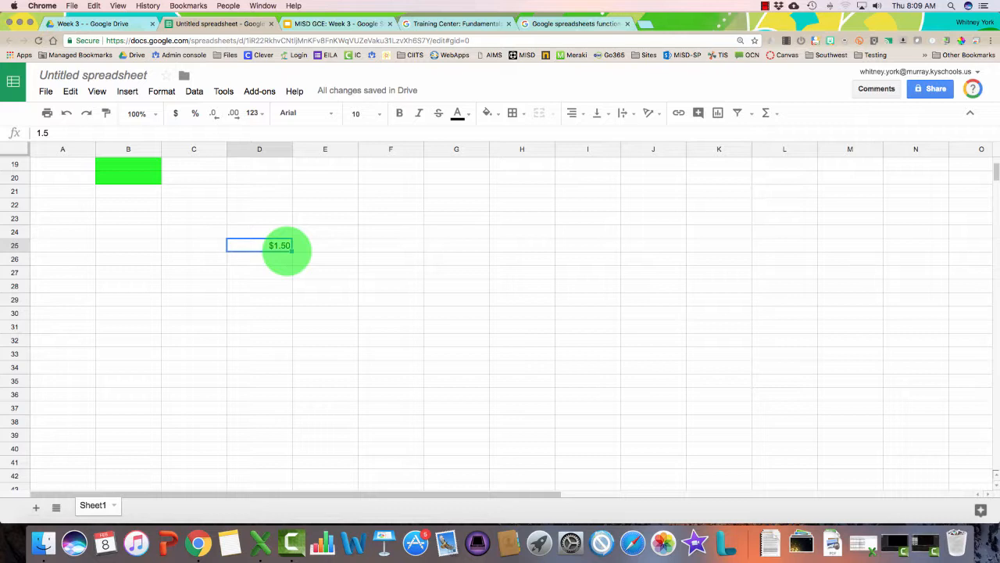
pyautogui.scroll(6, 287, 250)
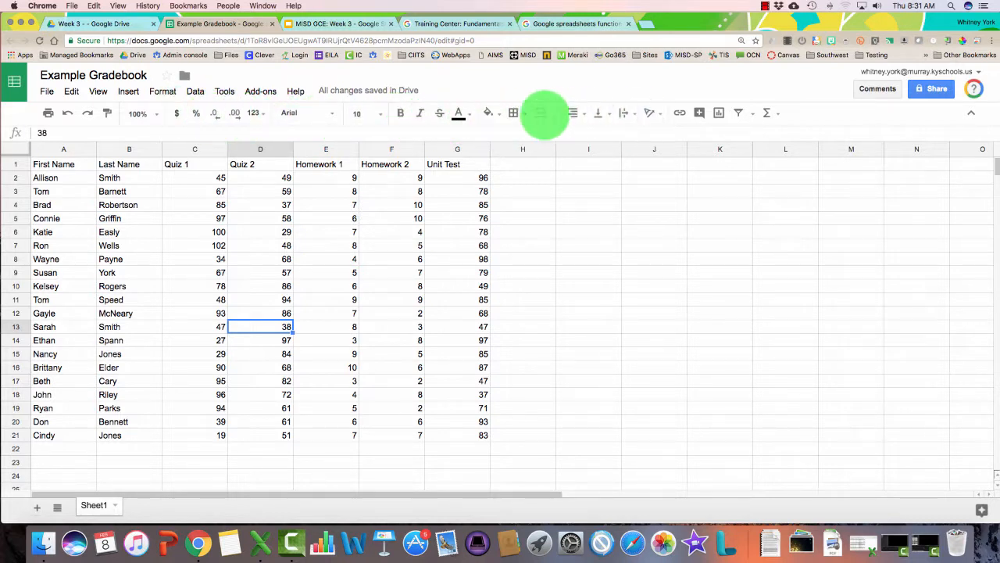
pyautogui.click(163, 91)
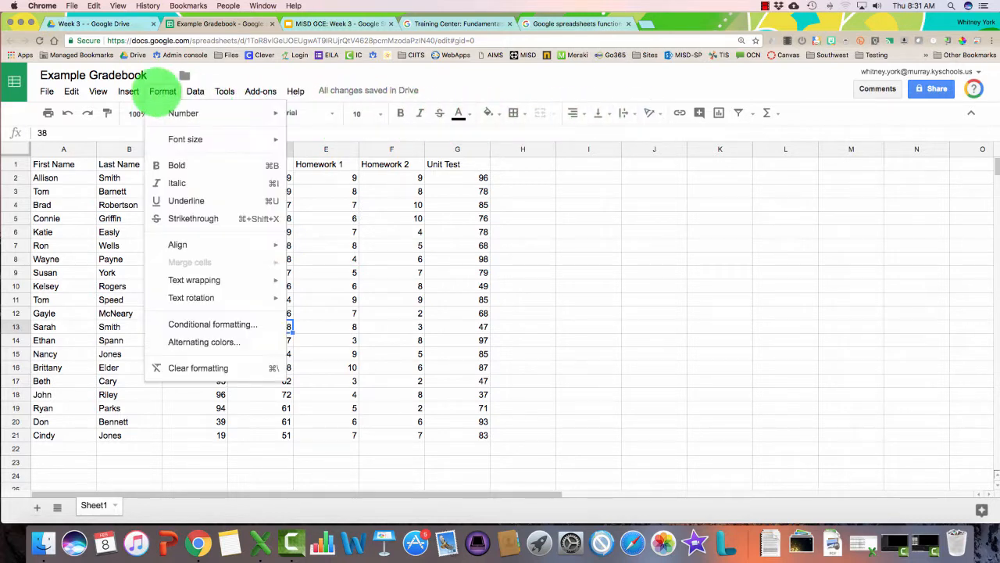
pyautogui.click(163, 90)
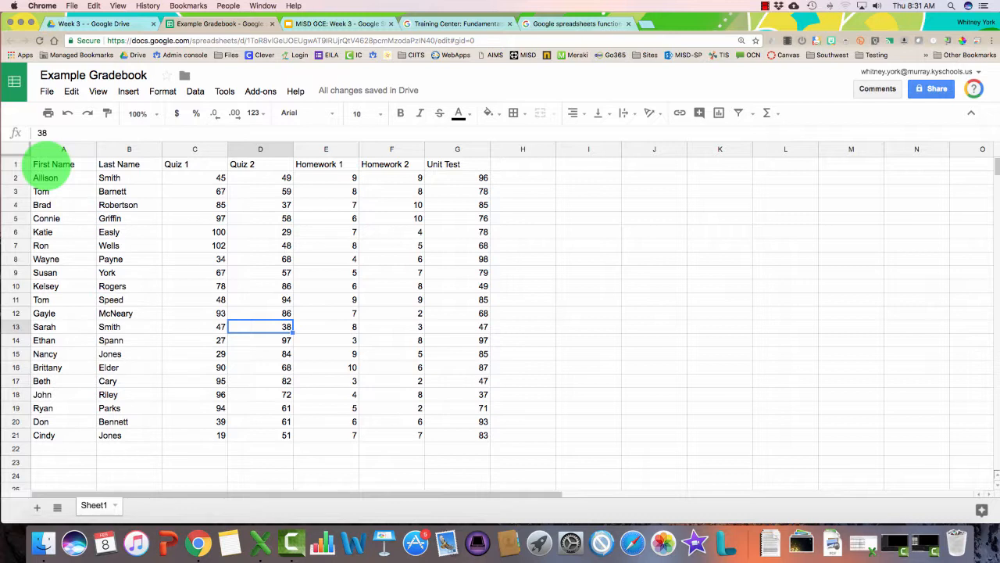
# - Format the header row cells First Name through Unit Test in Bree Serif at size 18
pyautogui.moveTo(52, 166); pyautogui.dragTo(447, 162)
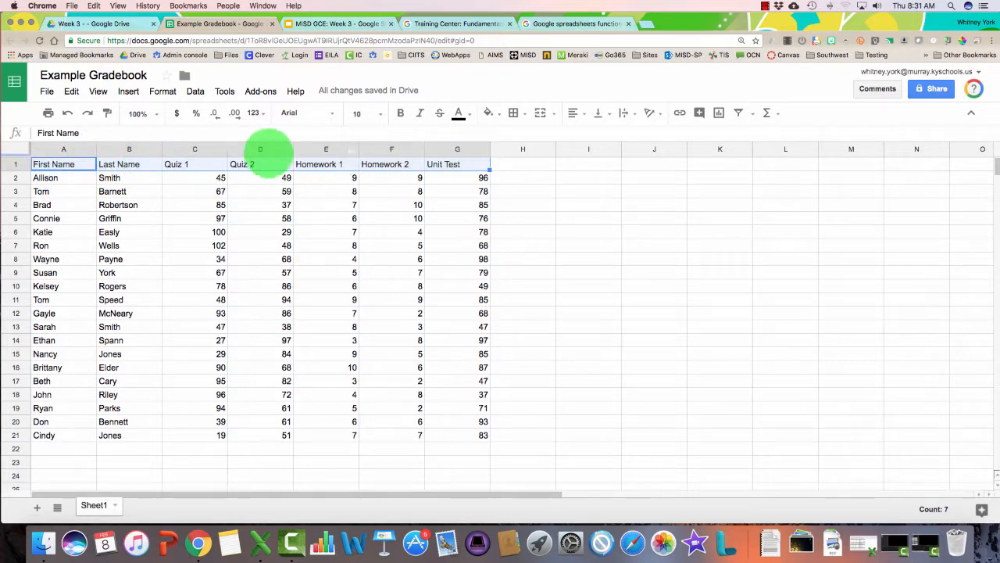
pyautogui.click(48, 166)
pyautogui.moveTo(56, 166); pyautogui.dragTo(468, 169)
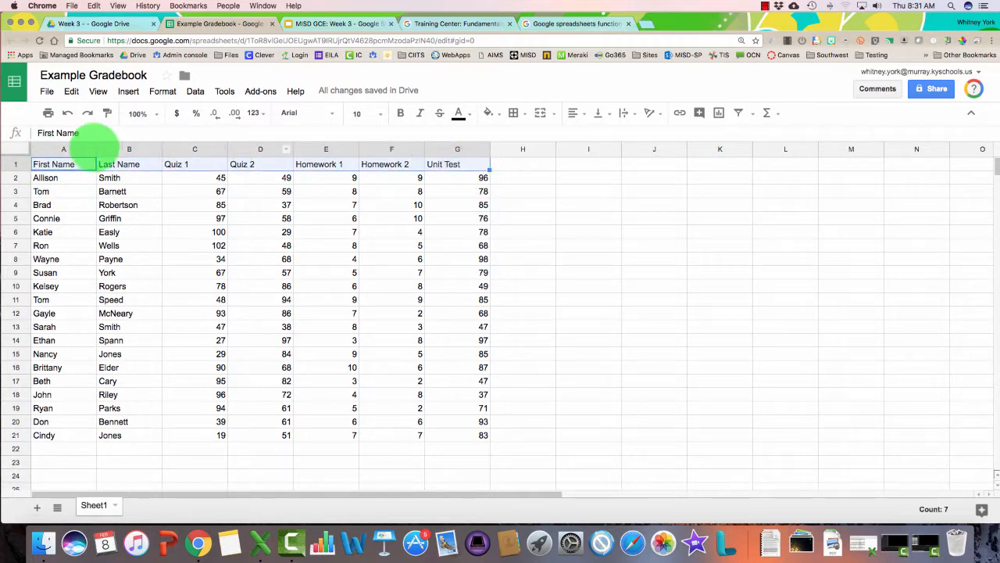
pyautogui.click(31, 166)
pyautogui.keyDown('shift'); pyautogui.click(436, 167); pyautogui.keyUp('shift')
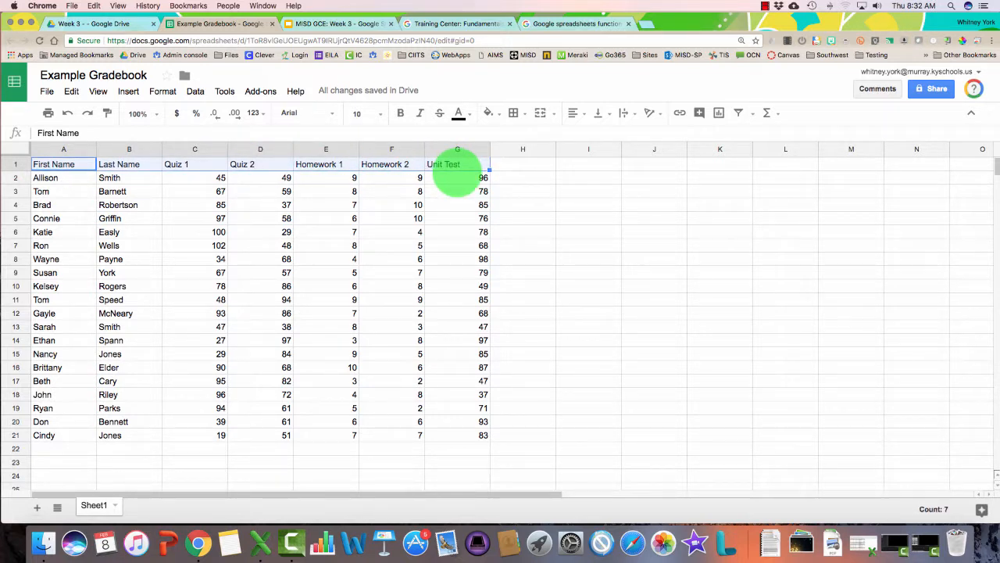
pyautogui.click(304, 113)
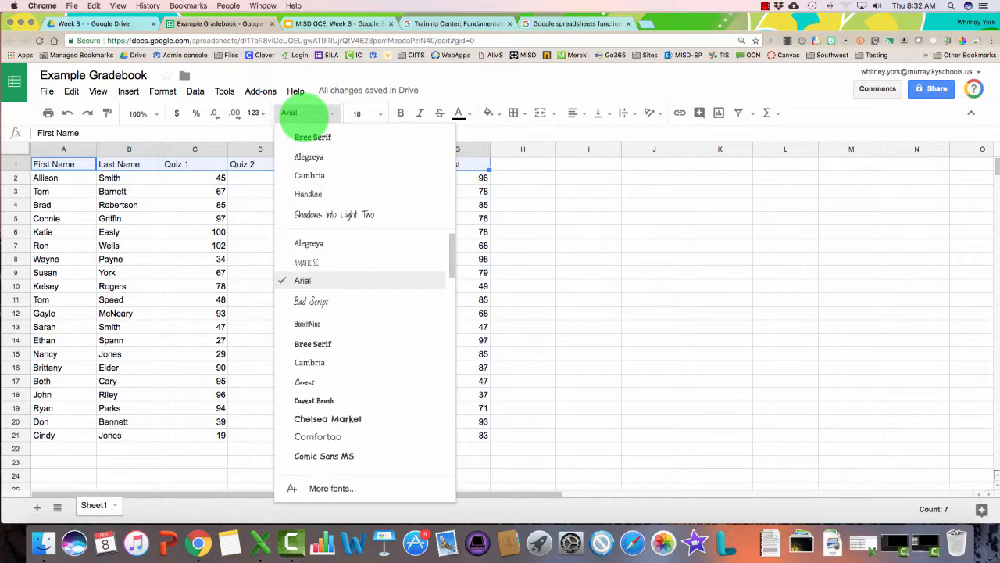
pyautogui.click(313, 137)
pyautogui.click(366, 114)
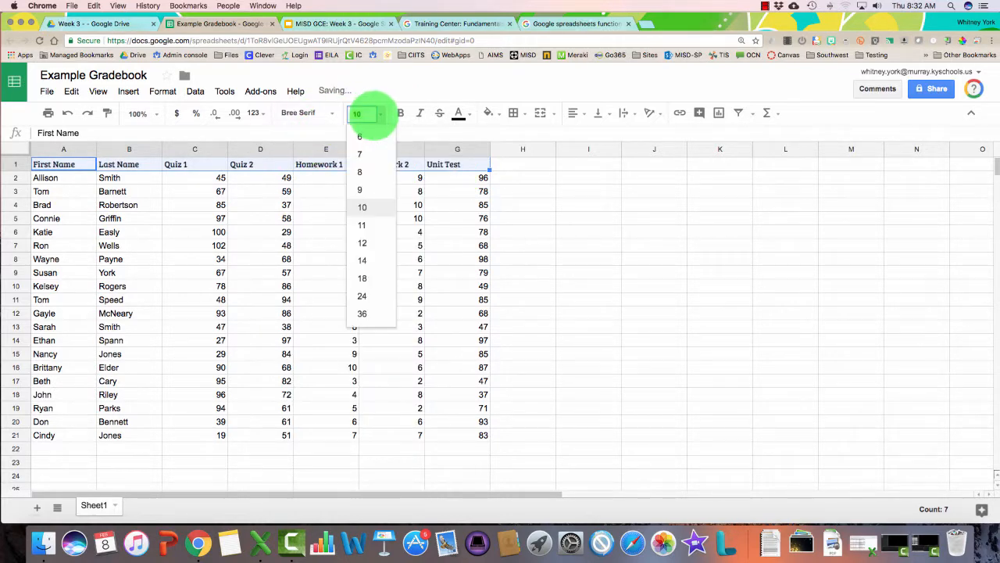
pyautogui.click(373, 277)
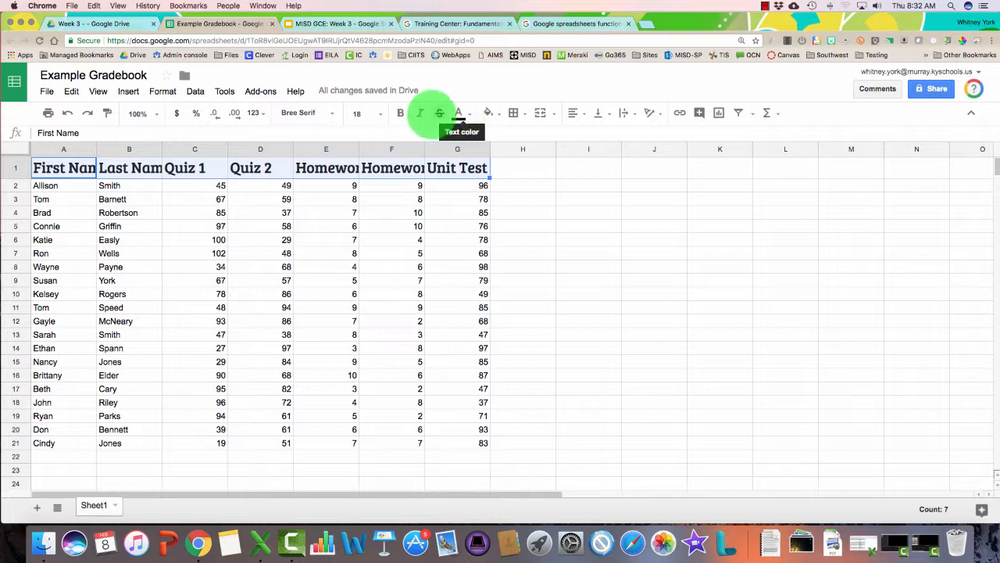
# - Make the header row text bold and purple, and give its cells a light blue fill
pyautogui.click(459, 114)
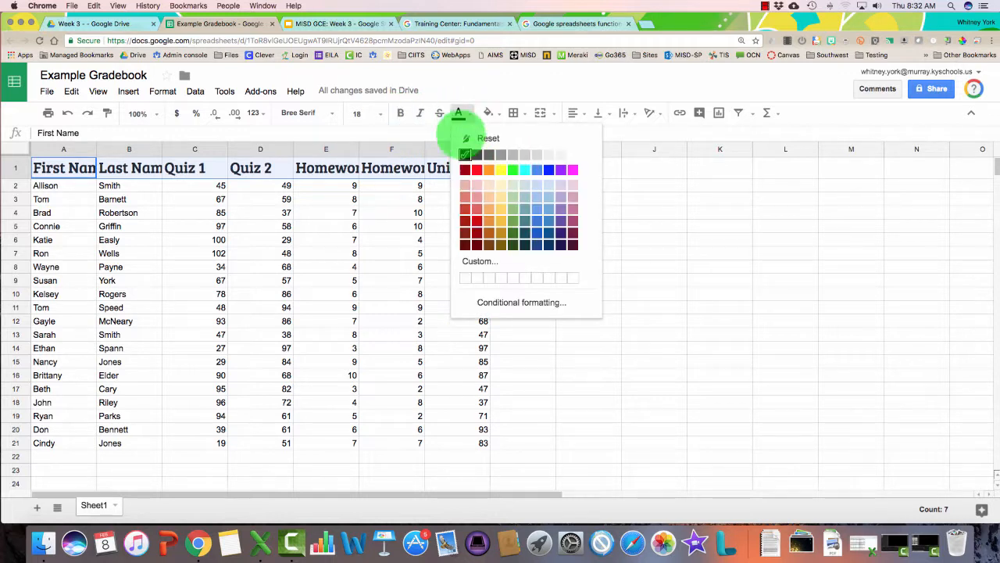
pyautogui.click(400, 114)
pyautogui.click(459, 113)
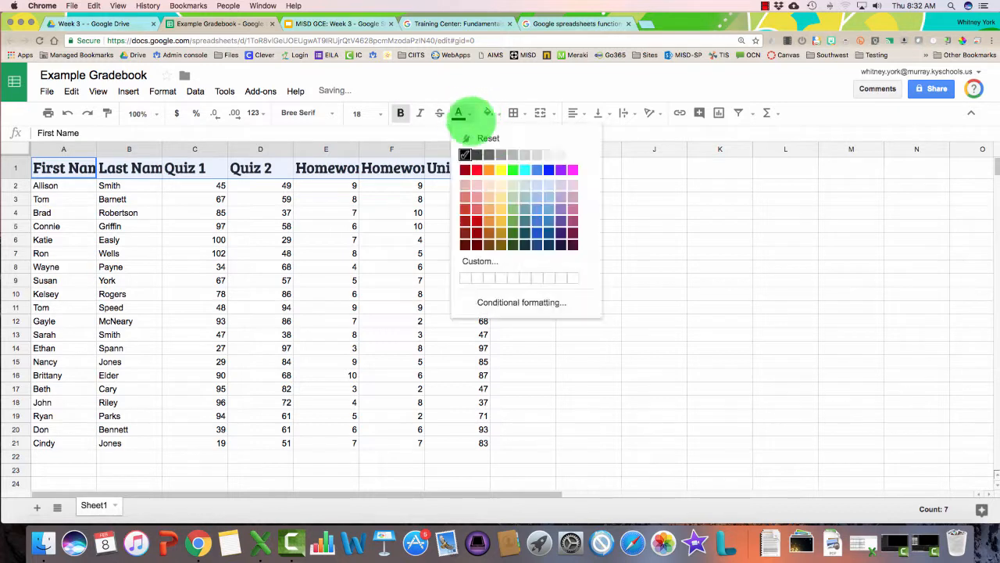
pyautogui.click(566, 167)
pyautogui.click(487, 113)
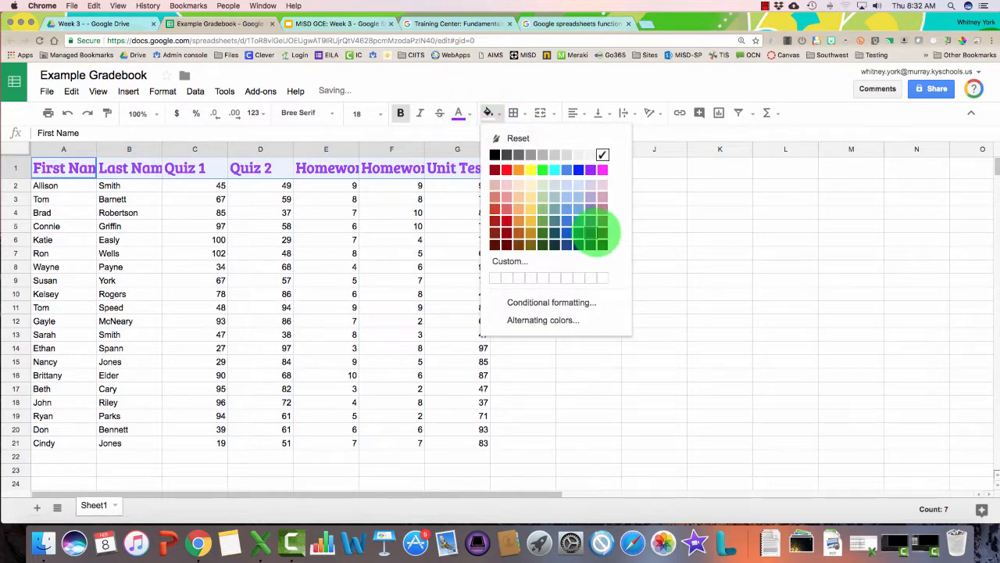
pyautogui.click(576, 188)
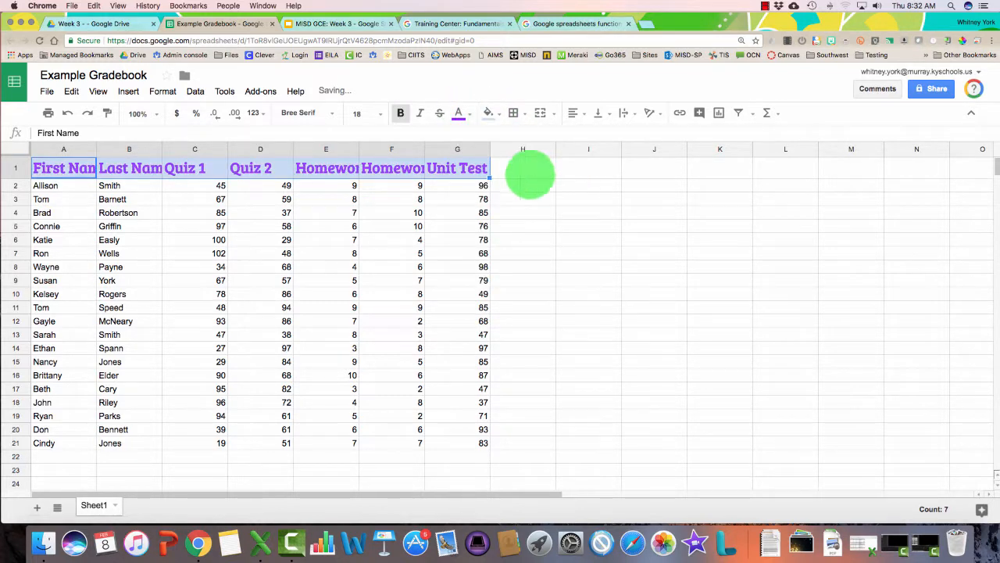
pyautogui.click(153, 187)
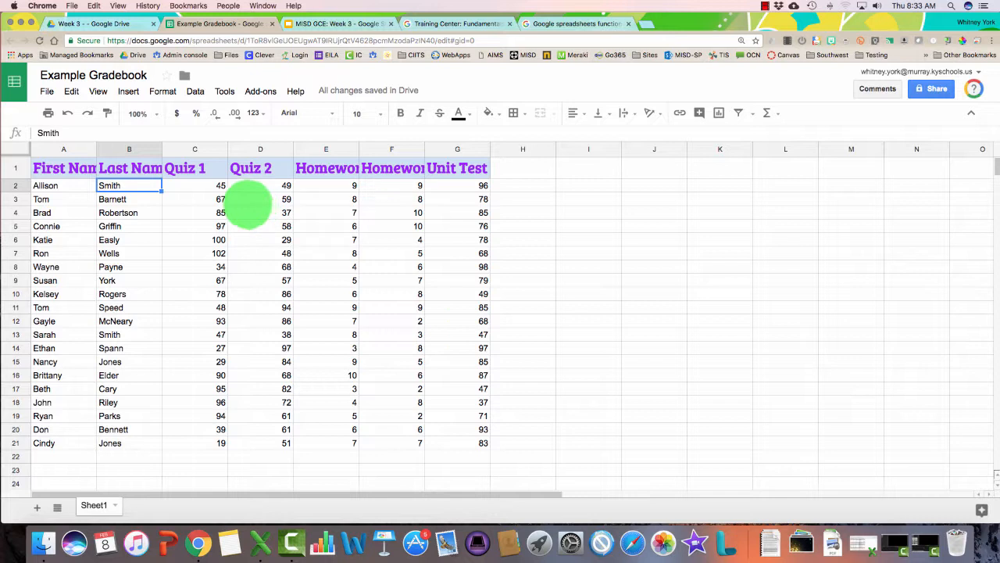
# - Widen the First Name column until its header fits, and auto-fit the Last Name column to its contents
pyautogui.click(82, 199)
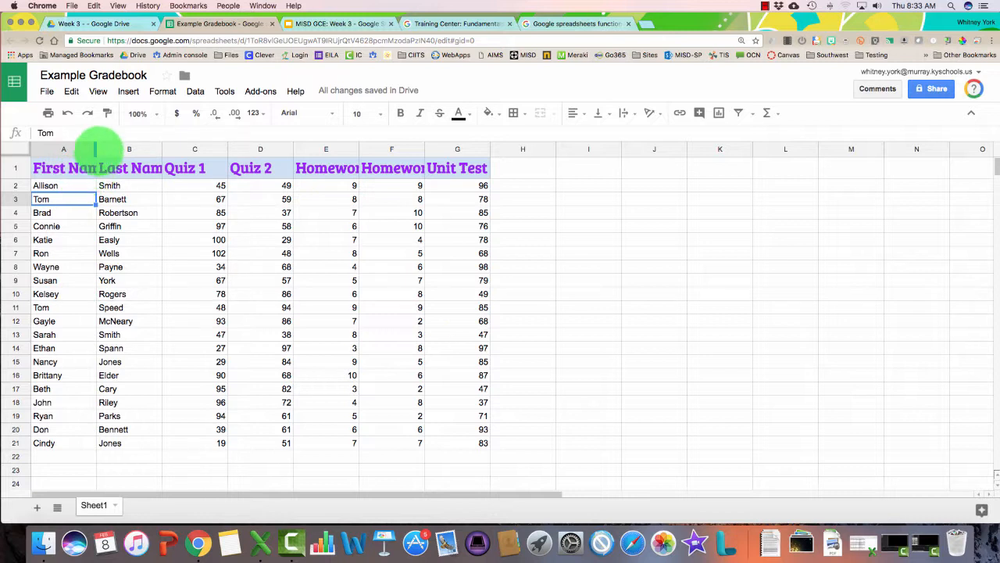
pyautogui.moveTo(95, 148); pyautogui.dragTo(113, 149)
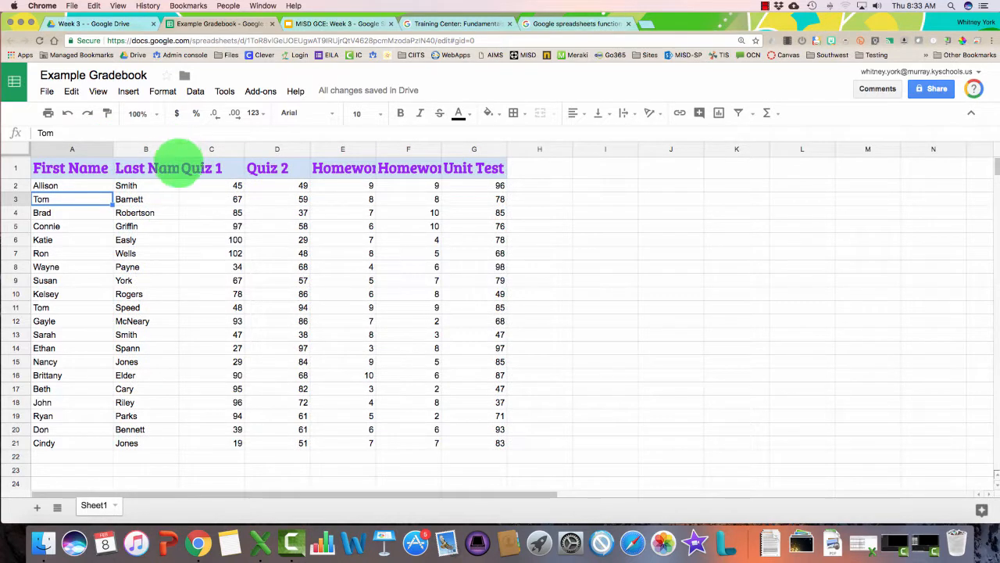
pyautogui.doubleClick(177, 149)
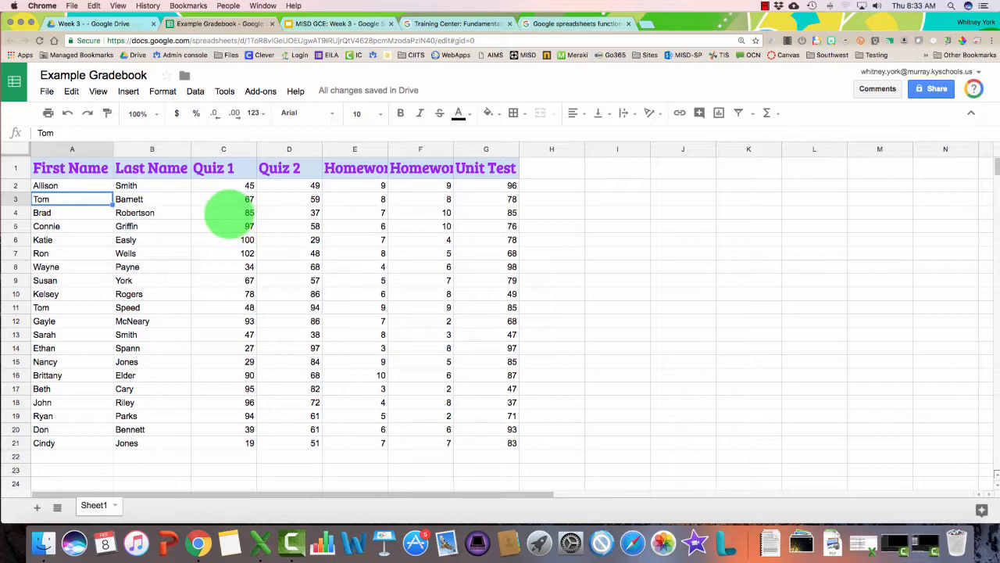
pyautogui.click(228, 212)
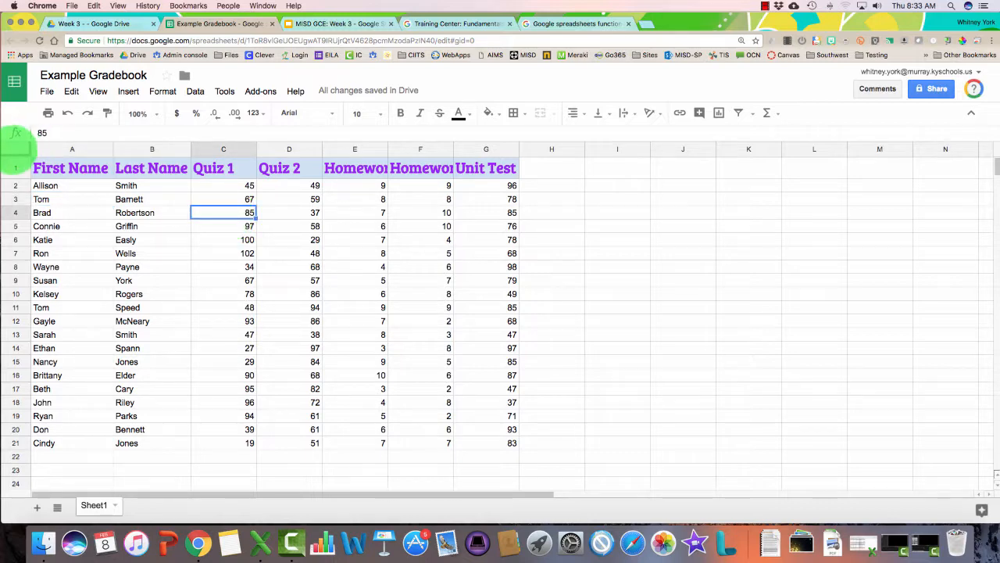
# - Select the whole sheet and auto-fit all column widths to their contents at once
pyautogui.click(15, 149)
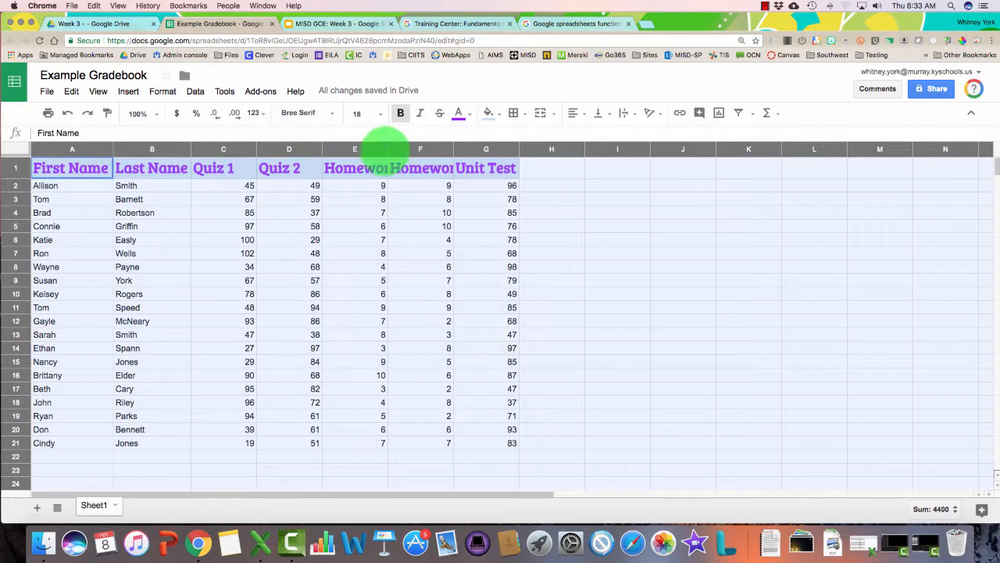
pyautogui.moveTo(387, 145); pyautogui.dragTo(386, 144)
pyautogui.doubleClick(386, 145)
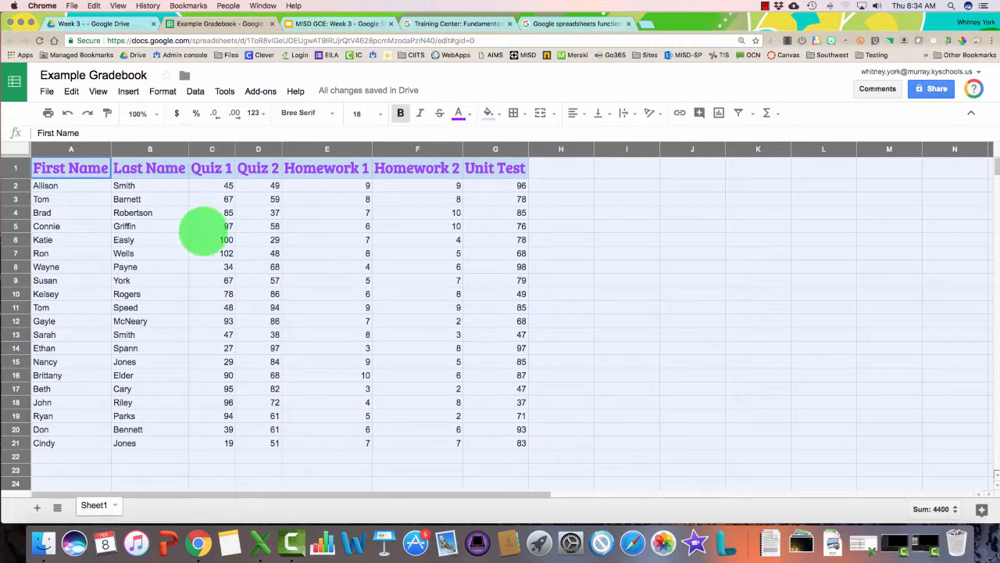
pyautogui.click(201, 227)
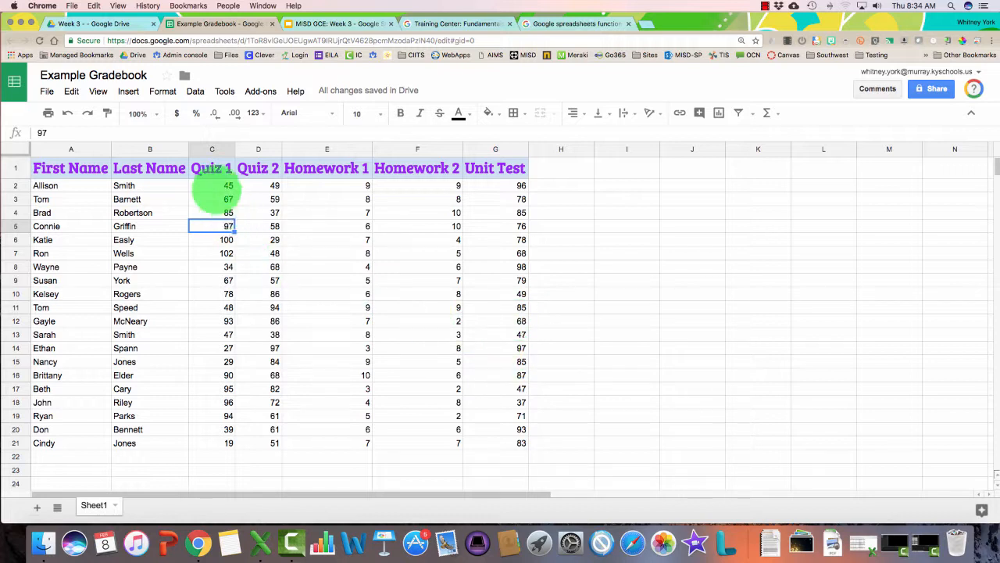
pyautogui.moveTo(220, 187)
pyautogui.mouseDown()
pyautogui.moveTo(252, 196)
pyautogui.moveTo(424, 335)
pyautogui.moveTo(277, 422)
pyautogui.moveTo(264, 420)
pyautogui.moveTo(266, 444)
pyautogui.mouseUp()
pyautogui.moveTo(324, 190); pyautogui.dragTo(435, 443)
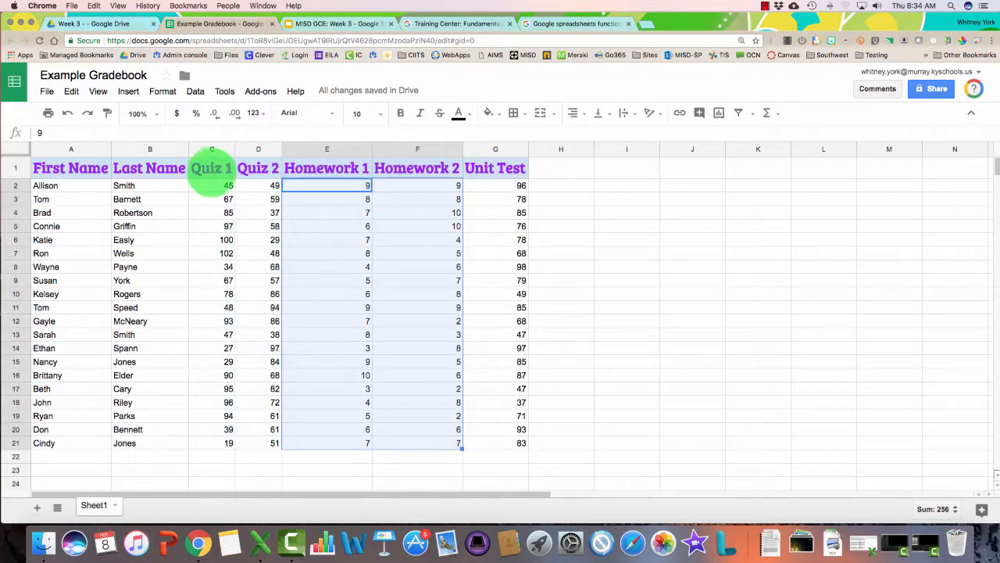
# - Try Tilt down and Stack vertically on the headers Quiz 1 through Unit Test, and settle on the -90° downward text rotation
pyautogui.click(211, 168)
pyautogui.moveTo(211, 168); pyautogui.dragTo(486, 173)
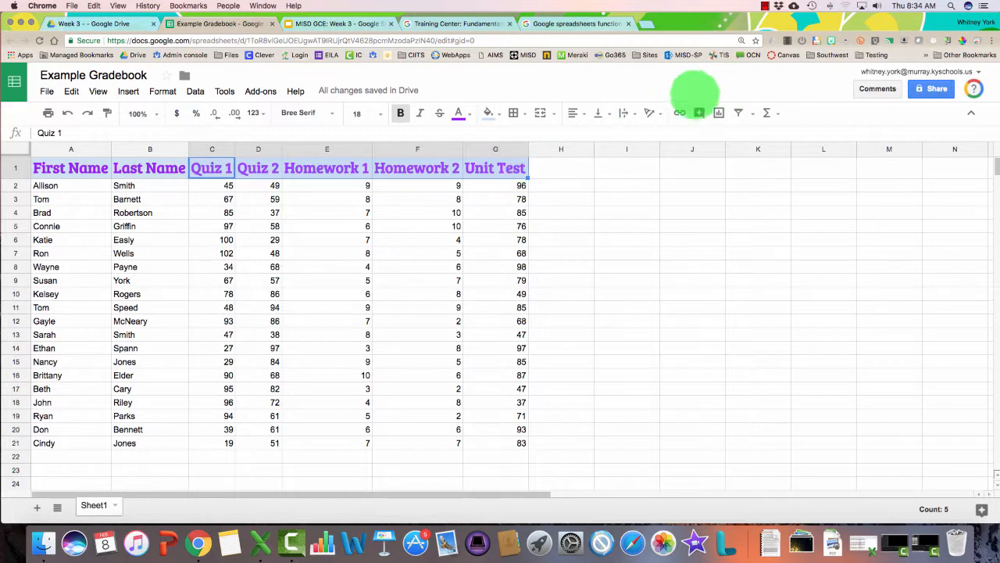
pyautogui.click(651, 113)
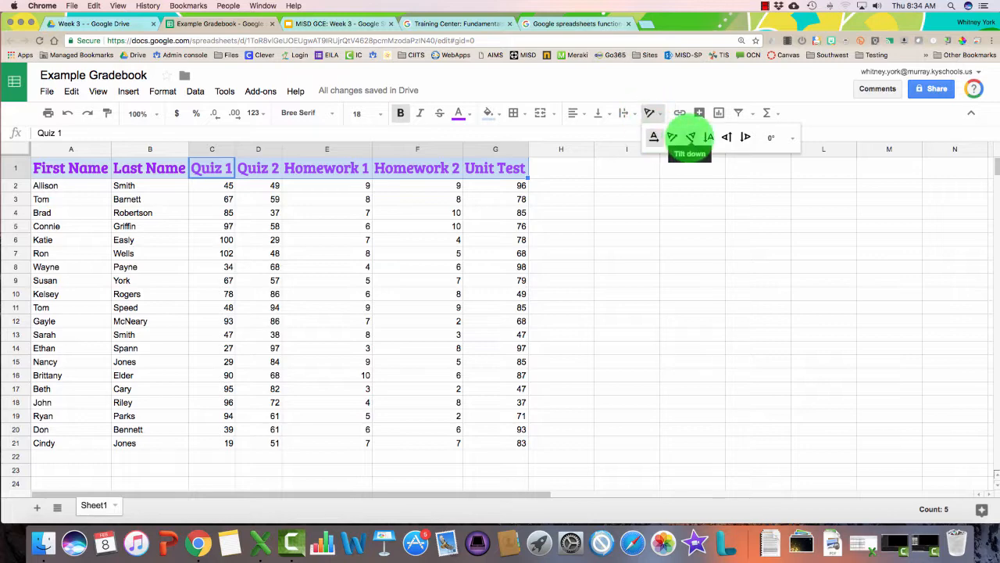
pyautogui.click(690, 137)
pyautogui.click(648, 112)
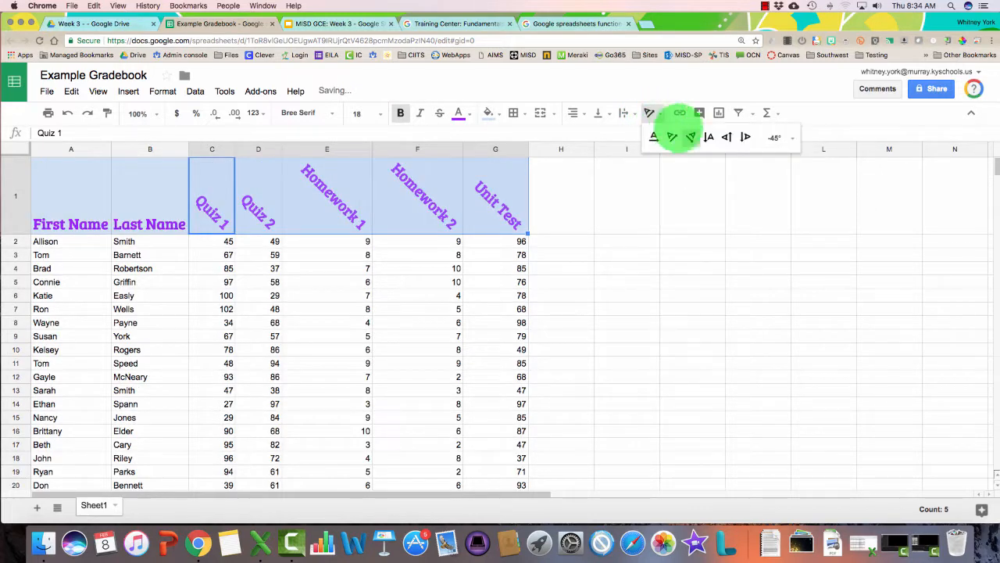
pyautogui.click(708, 138)
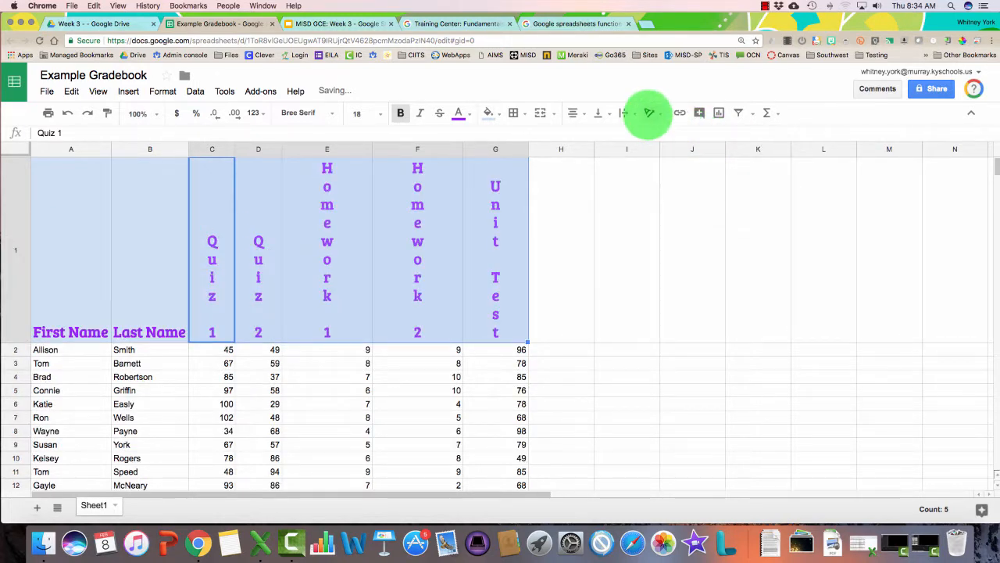
pyautogui.click(649, 113)
pyautogui.click(743, 137)
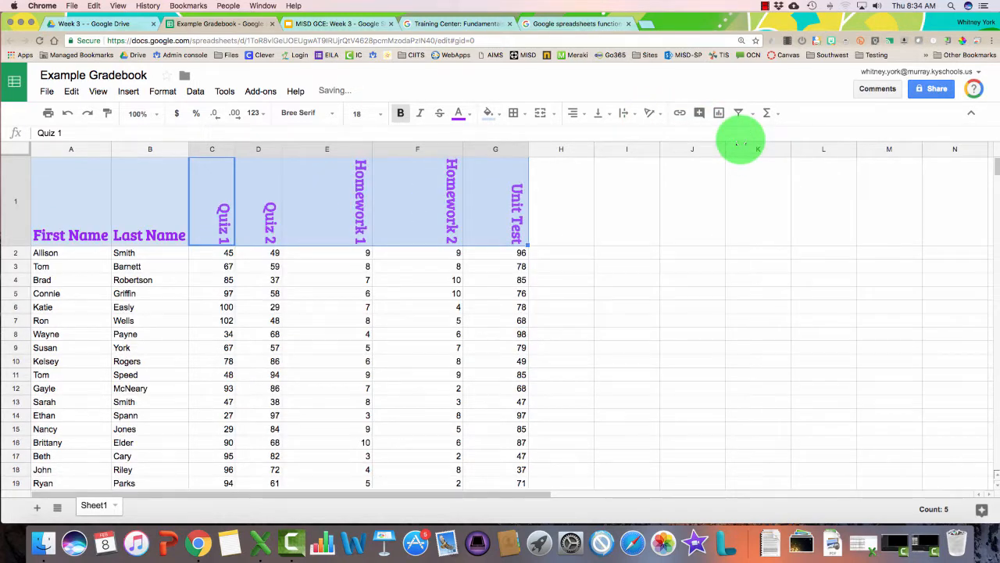
pyautogui.click(649, 113)
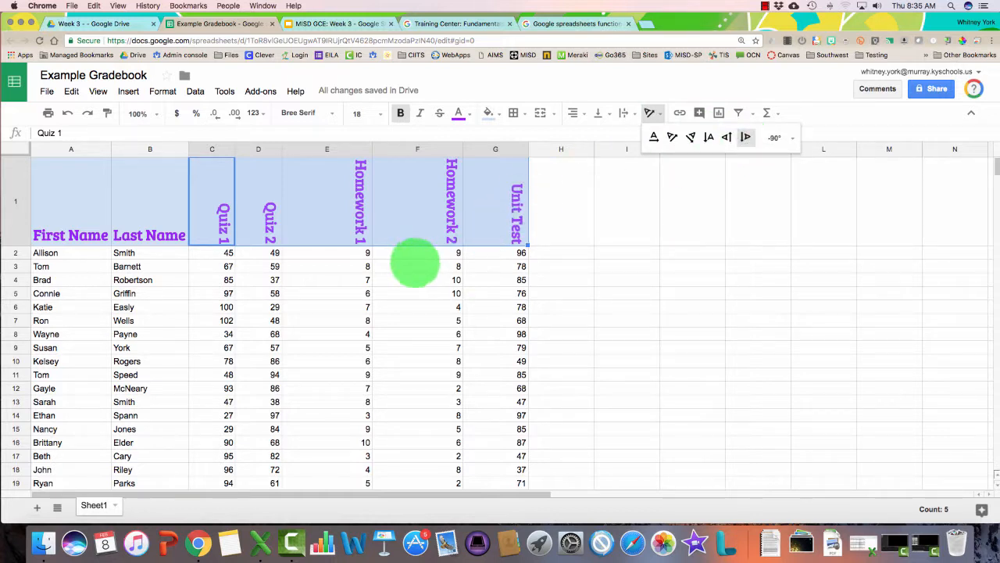
pyautogui.click(415, 264)
# - Auto-fit all columns of the sheet again to suit the rotated headers
pyautogui.click(16, 149)
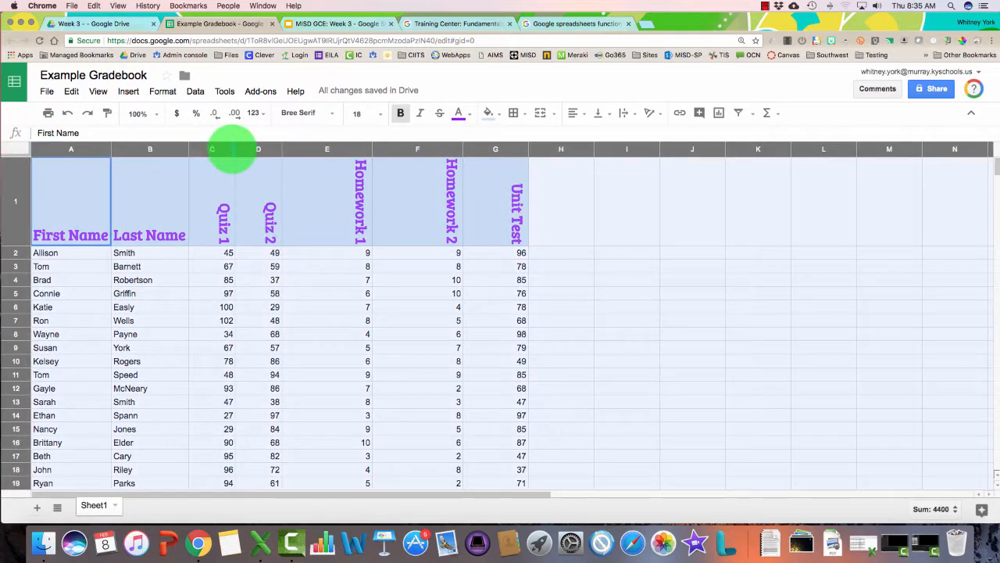
pyautogui.doubleClick(233, 149)
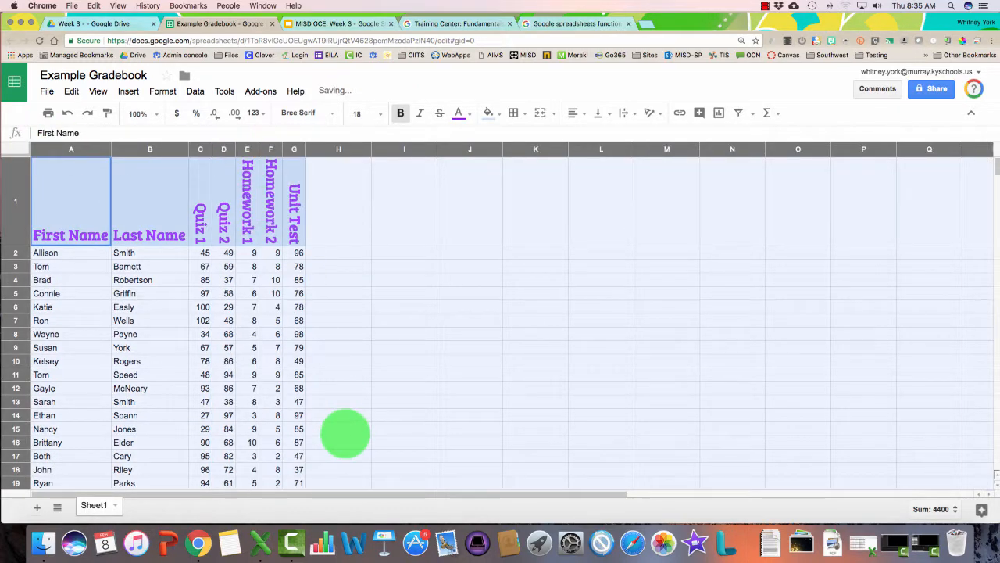
pyautogui.click(344, 433)
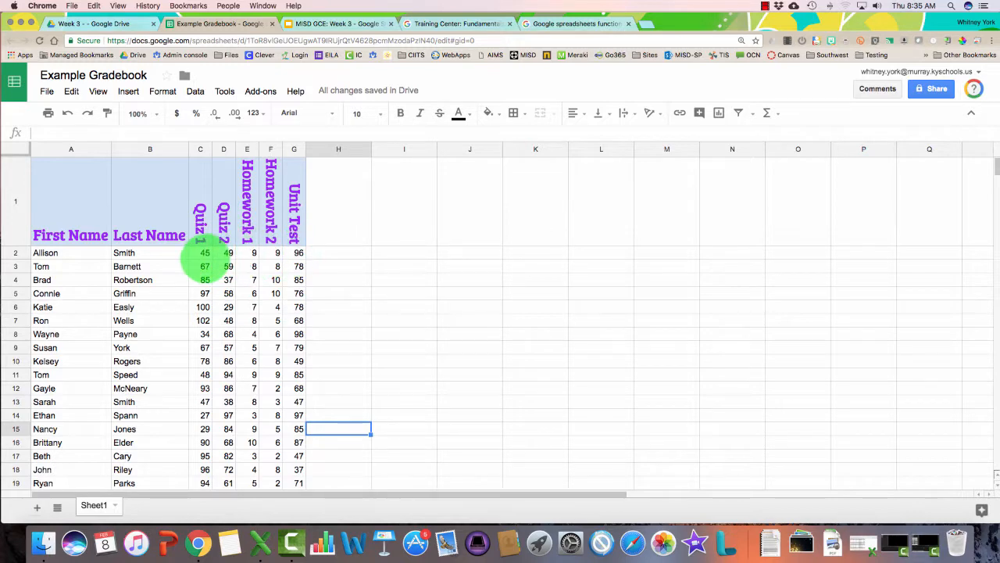
pyautogui.scroll(-3, 195, 265)
pyautogui.scroll(3, 195, 264)
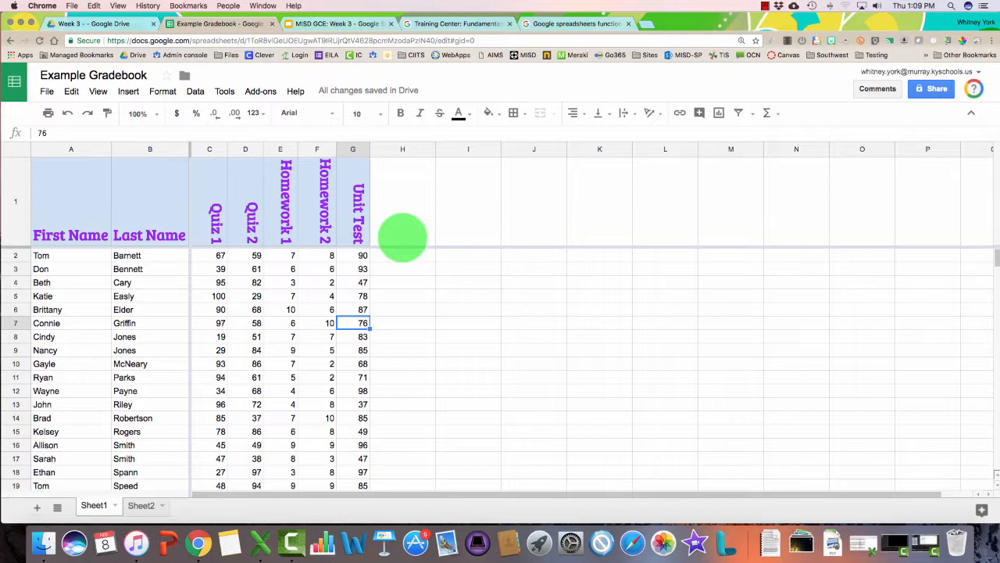
# - Select the Unit Test scores G2:G21 and open conditional formatting for that range
pyautogui.moveTo(364, 256); pyautogui.dragTo(350, 406)
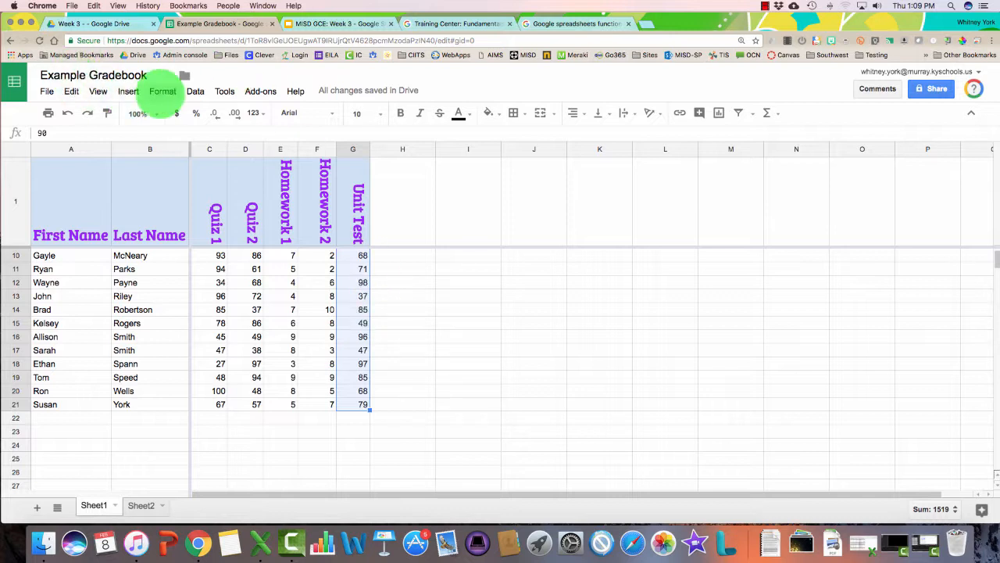
pyautogui.click(162, 90)
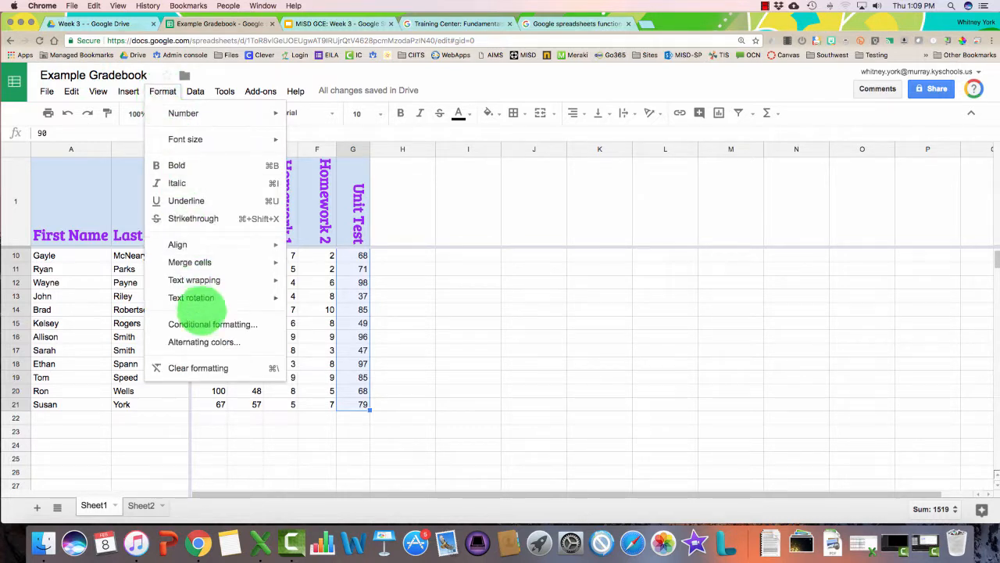
pyautogui.click(212, 323)
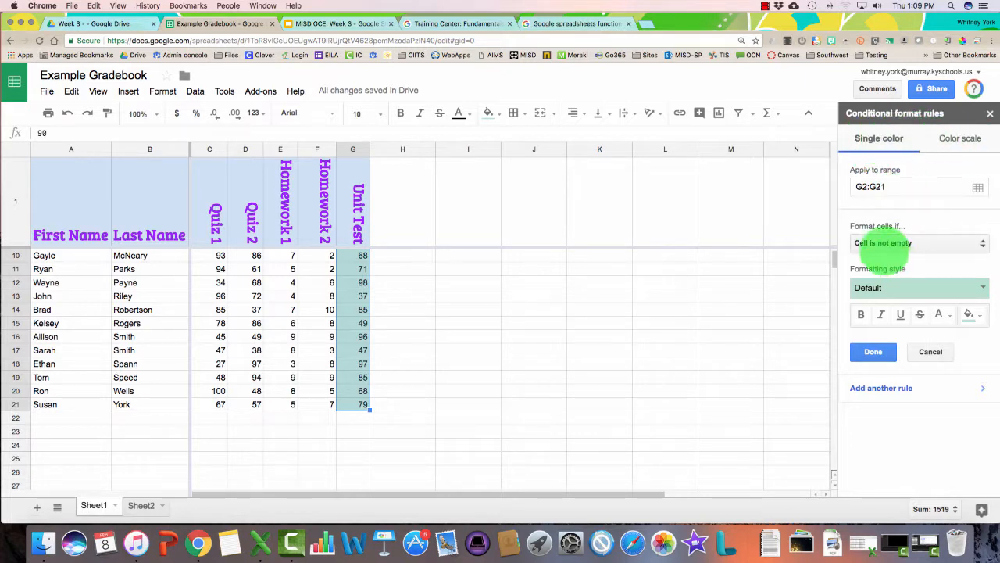
# - Add a single-color rule that shades Unit Test scores greater than or equal to 60 in the default green
pyautogui.scroll(4, 645, 368)
pyautogui.click(875, 243)
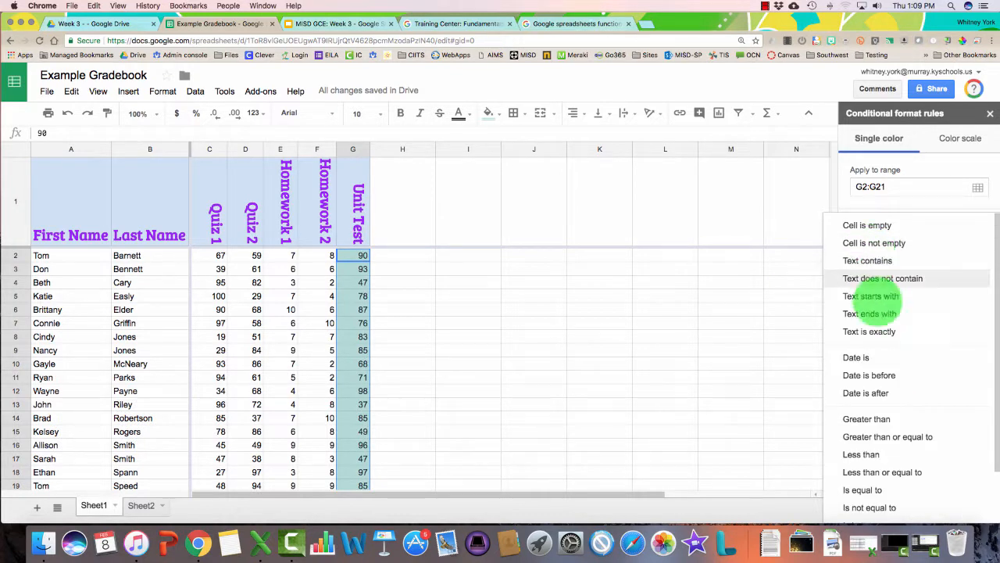
pyautogui.click(887, 436)
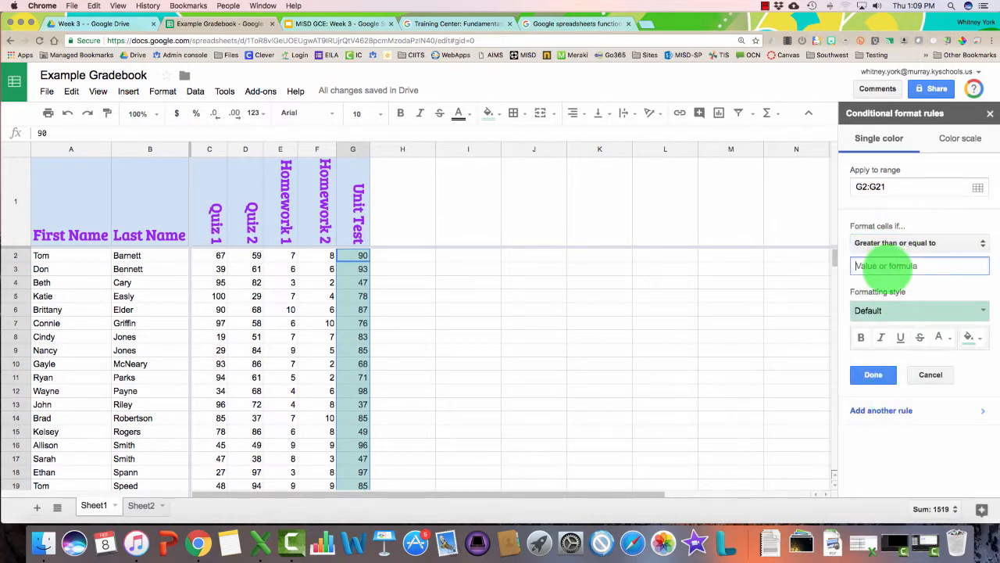
pyautogui.write('60')
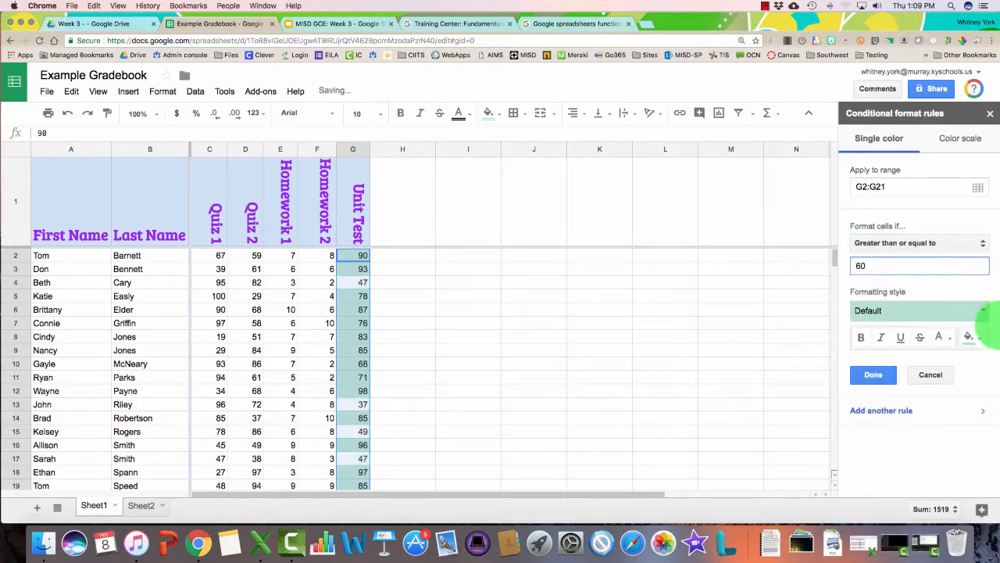
pyautogui.scroll(-3, 388, 329)
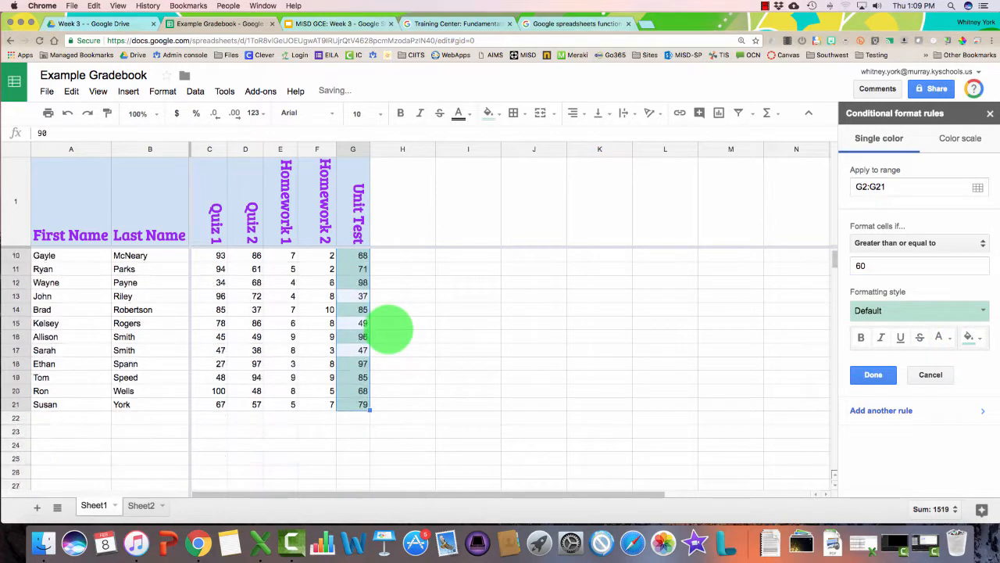
pyautogui.scroll(3, 389, 329)
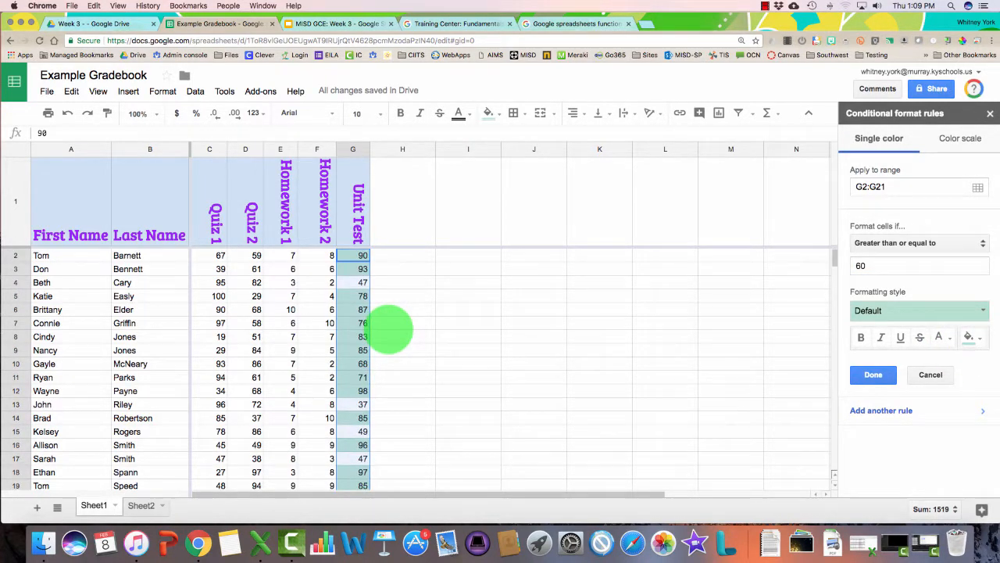
pyautogui.scroll(-2, 389, 329)
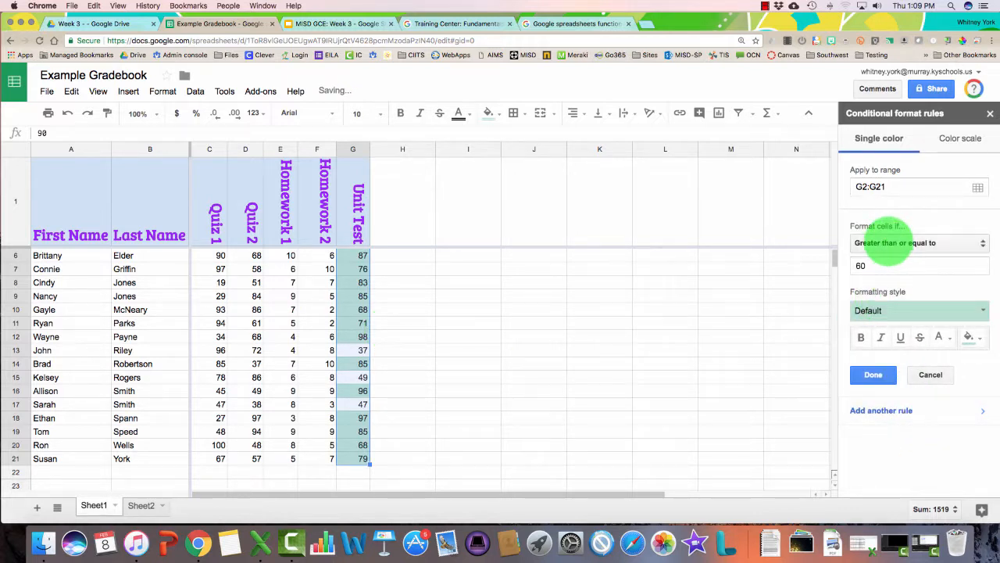
# - Add a second rule that fills Unit Test scores less than or equal to 59 with light red
pyautogui.click(891, 242)
pyautogui.click(891, 258)
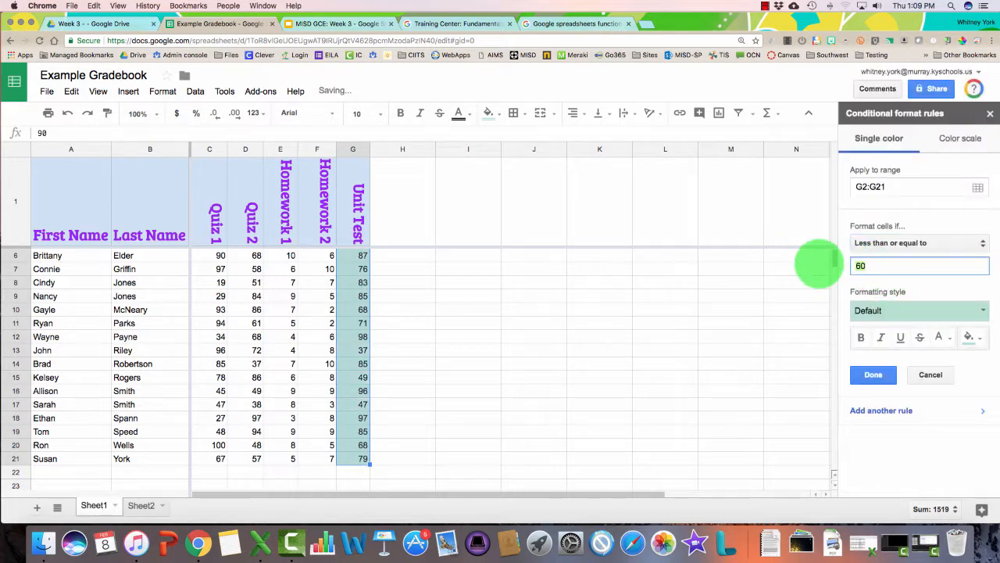
pyautogui.write('59')
pyautogui.click(969, 337)
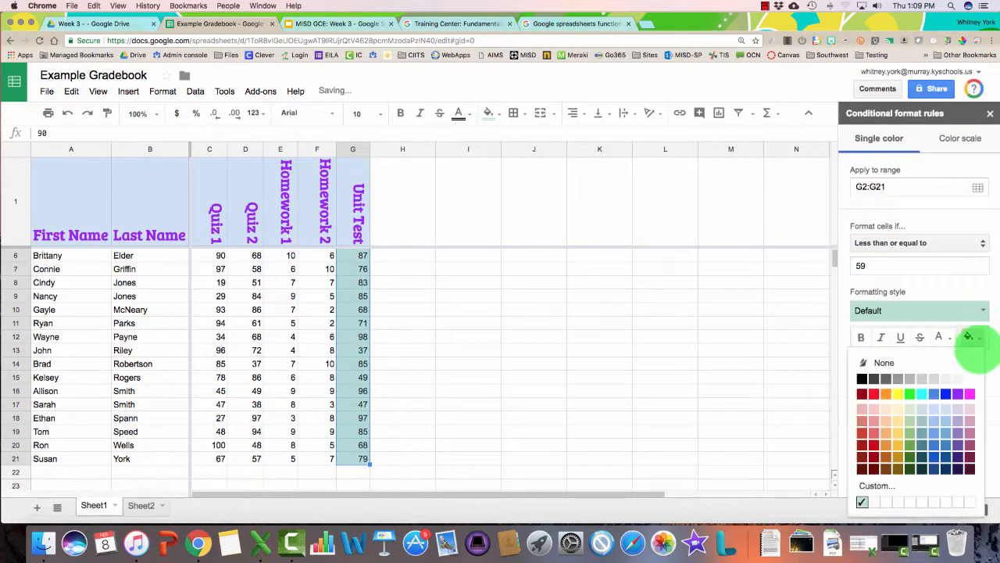
pyautogui.click(881, 409)
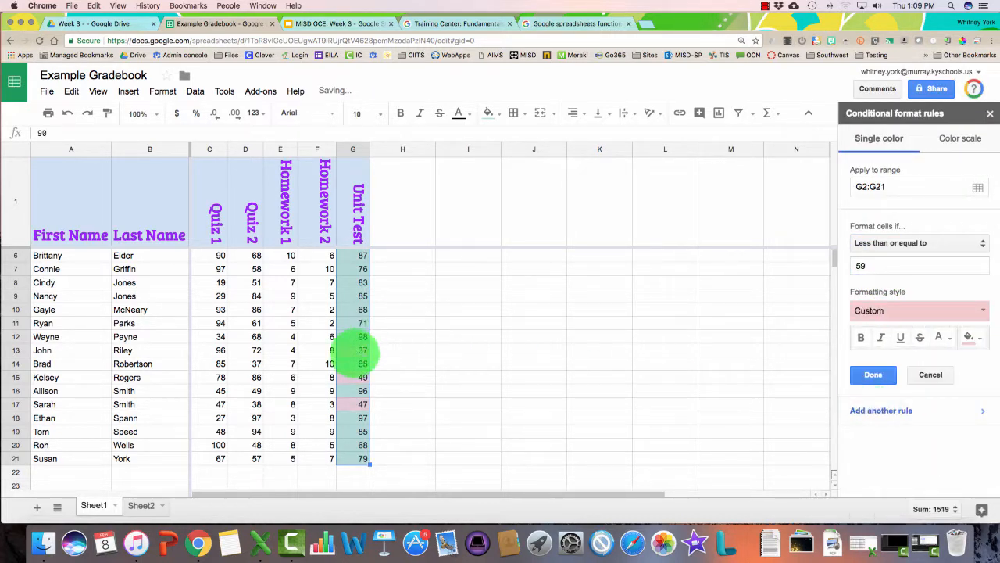
pyautogui.scroll(2, 368, 351)
pyautogui.click(875, 374)
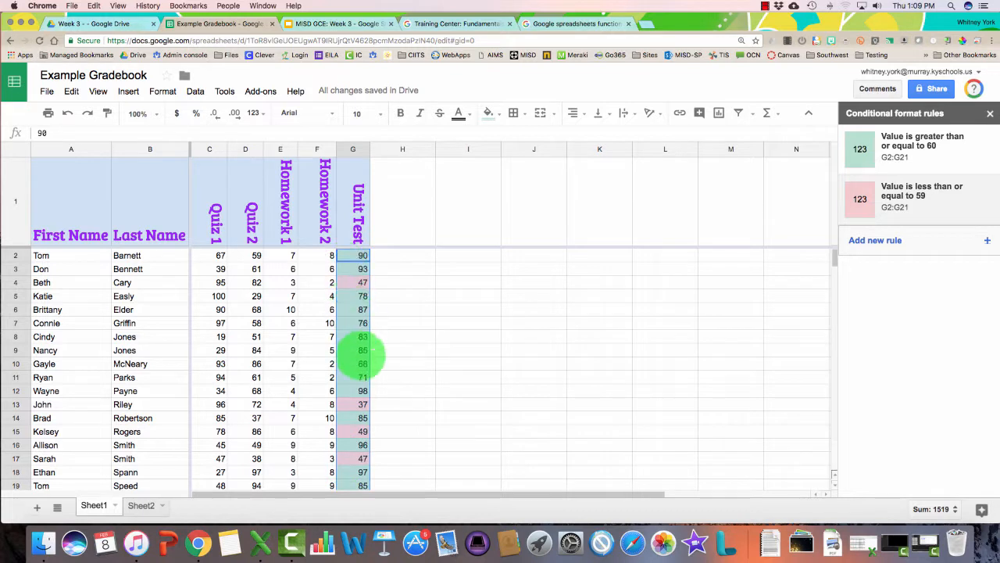
# - Delete both single-color rules from the Unit Test scores
pyautogui.click(986, 201)
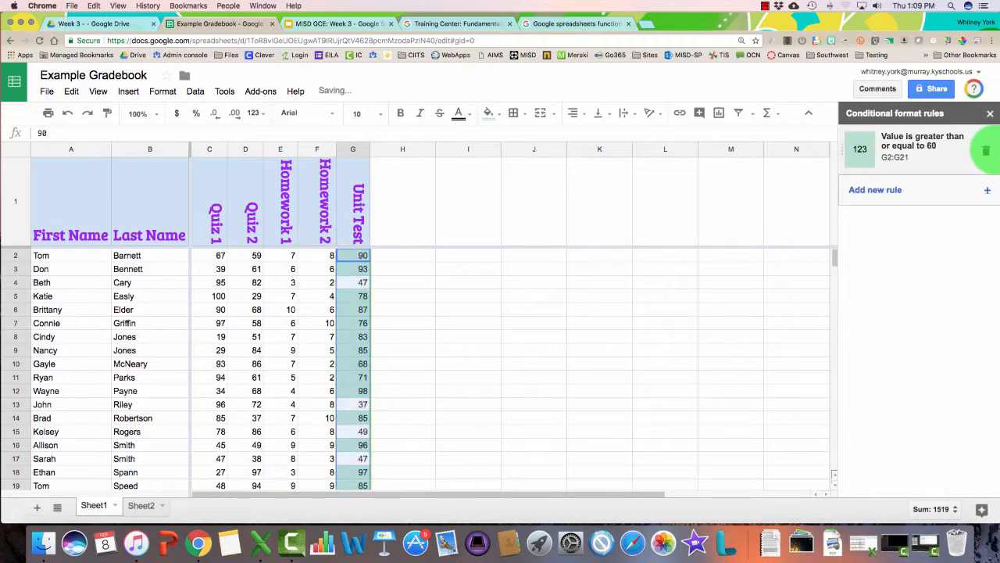
pyautogui.click(986, 149)
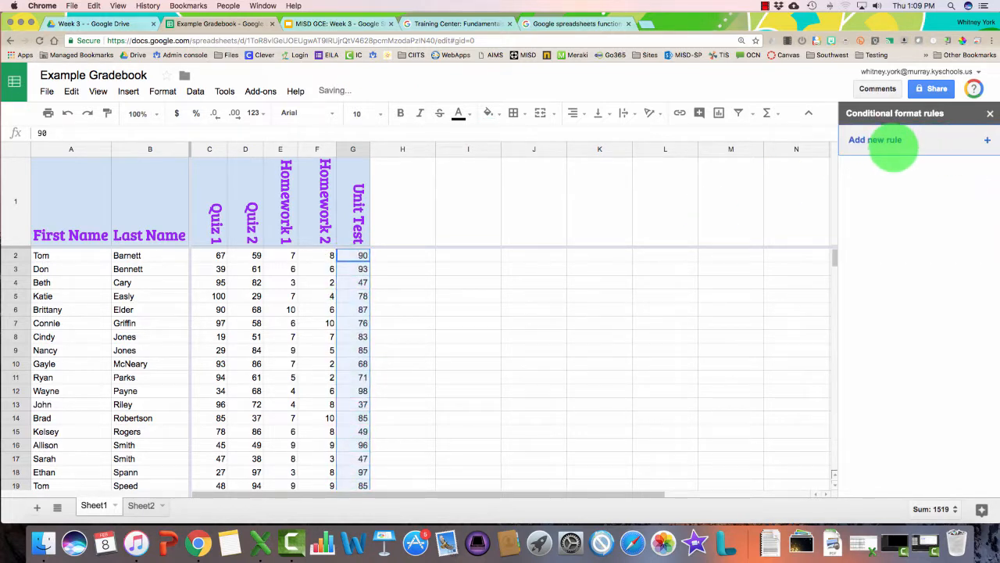
# - Add a color scale rule to G2:G21, trying green to white to red and settling on red to white to green
pyautogui.click(883, 141)
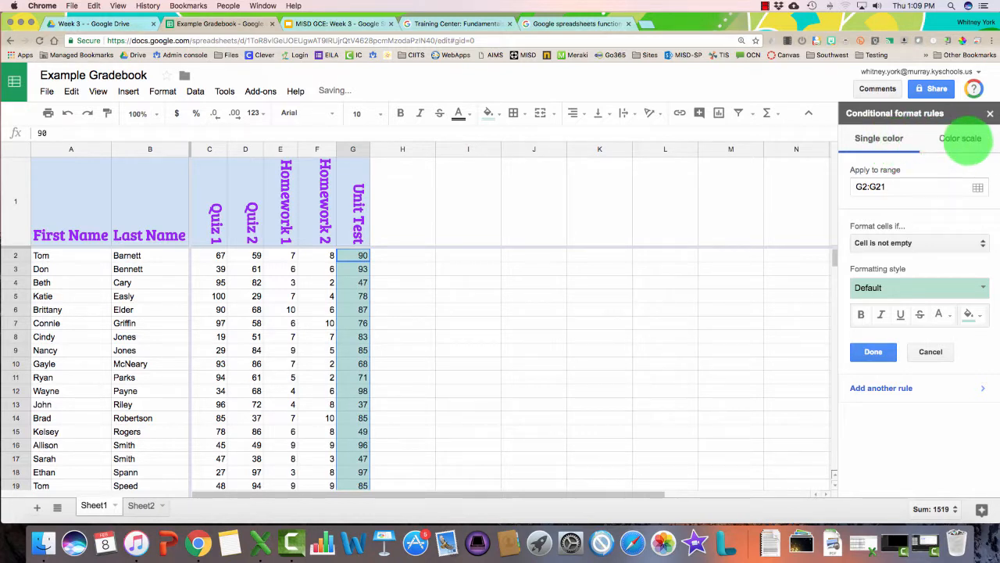
pyautogui.click(965, 138)
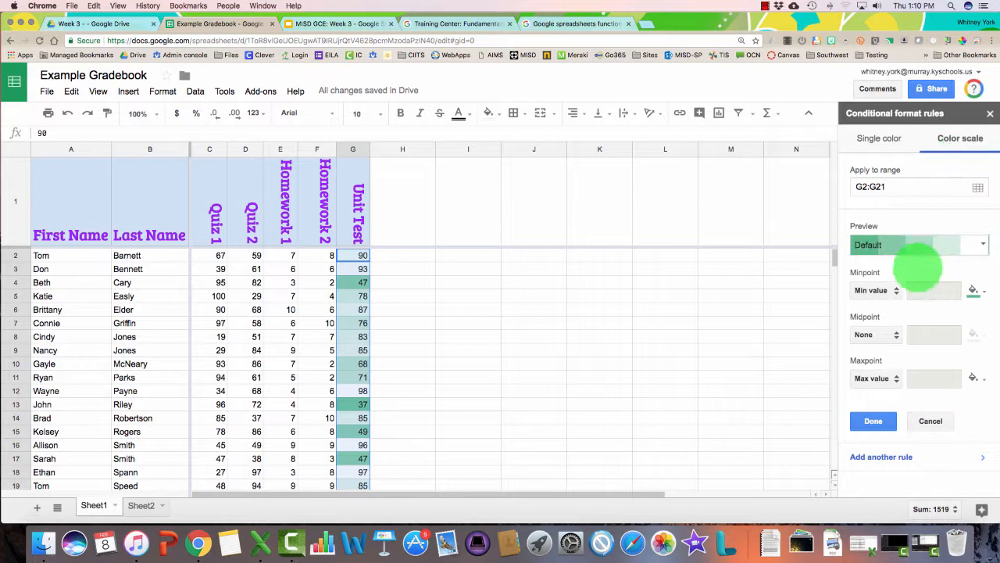
pyautogui.click(910, 246)
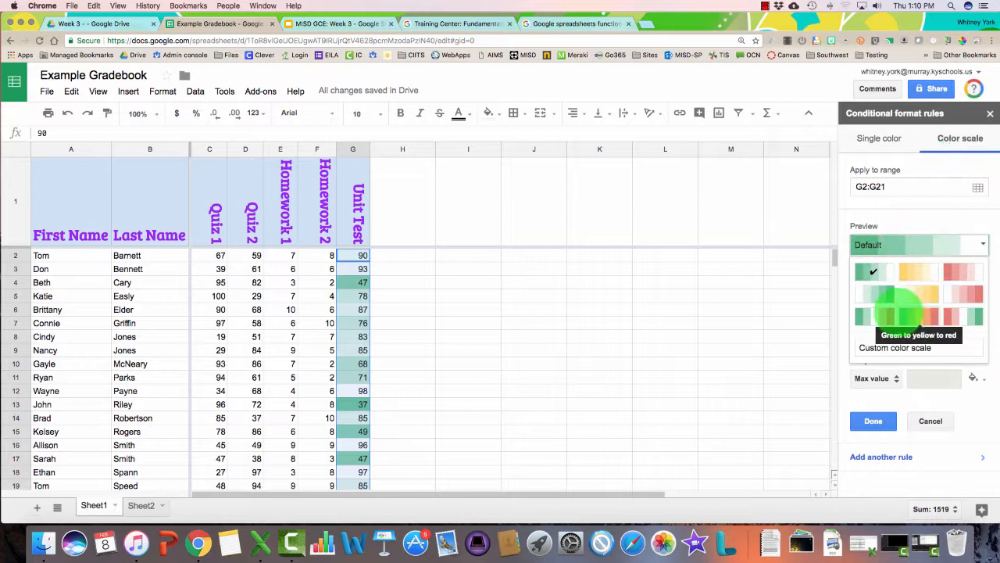
pyautogui.click(874, 315)
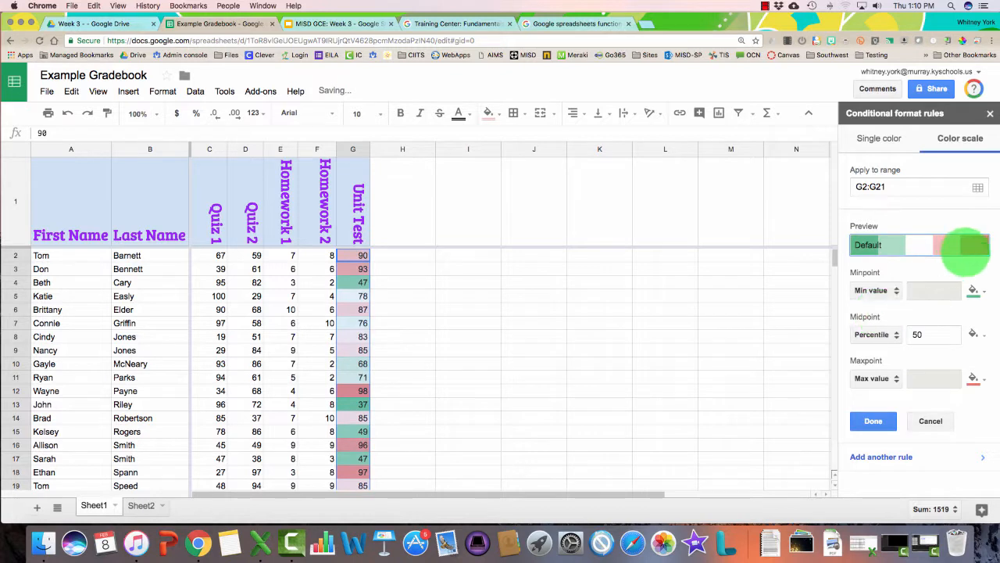
pyautogui.click(962, 246)
pyautogui.click(977, 317)
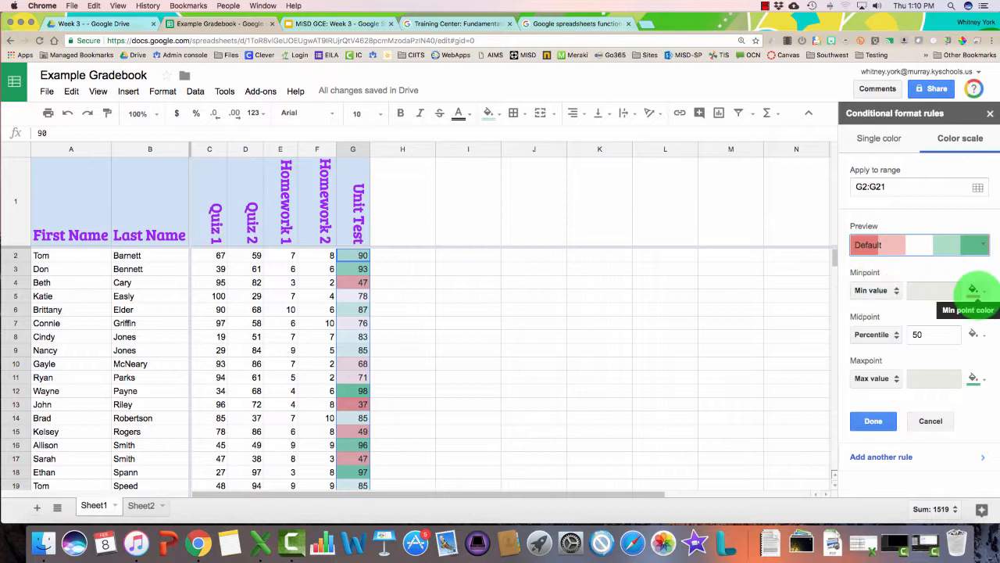
# - Set the color scale's midpoint type to Number with the value 50
pyautogui.click(874, 334)
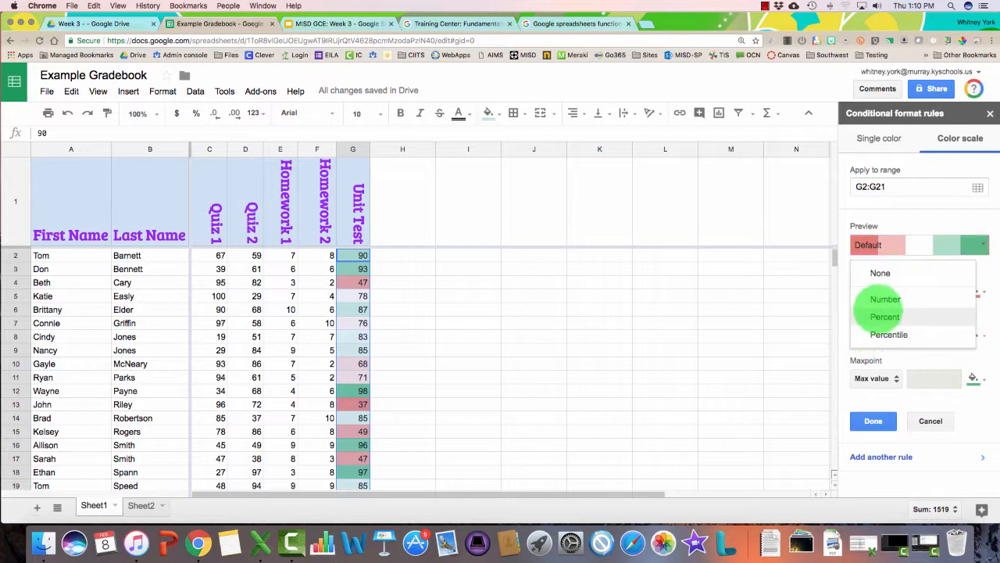
pyautogui.click(885, 299)
pyautogui.click(920, 334)
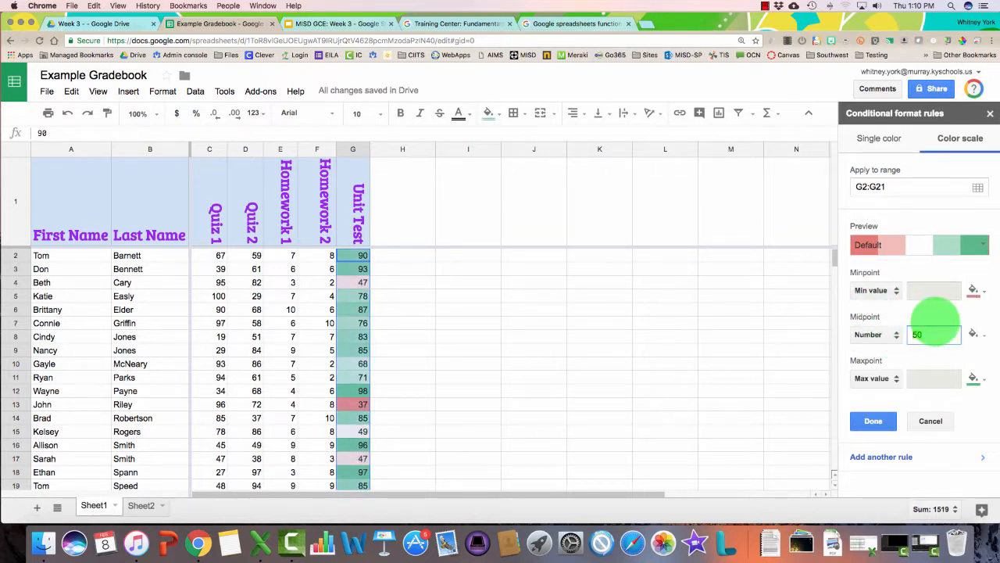
pyautogui.doubleClick(926, 333)
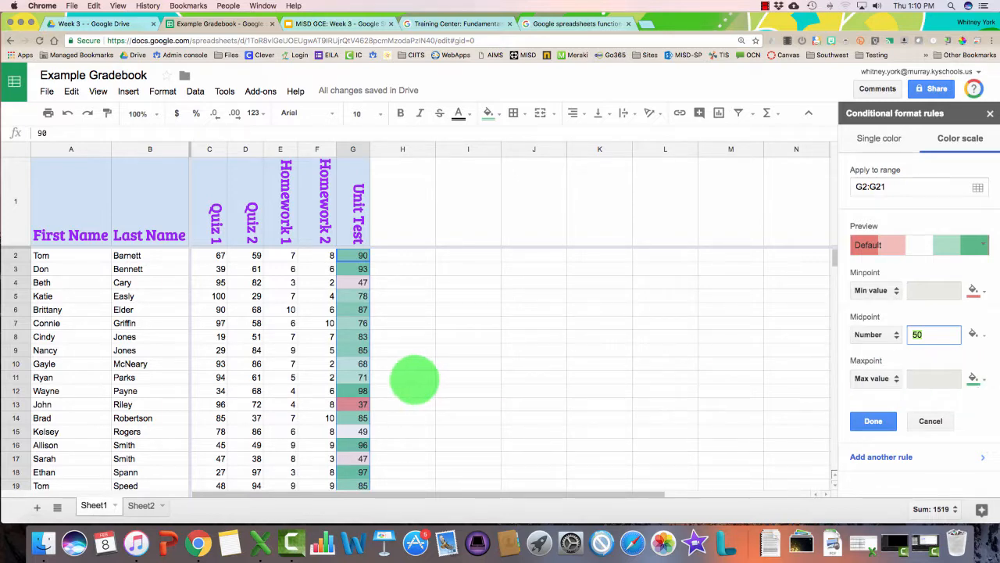
pyautogui.scroll(-3, 413, 380)
pyautogui.scroll(3, 413, 380)
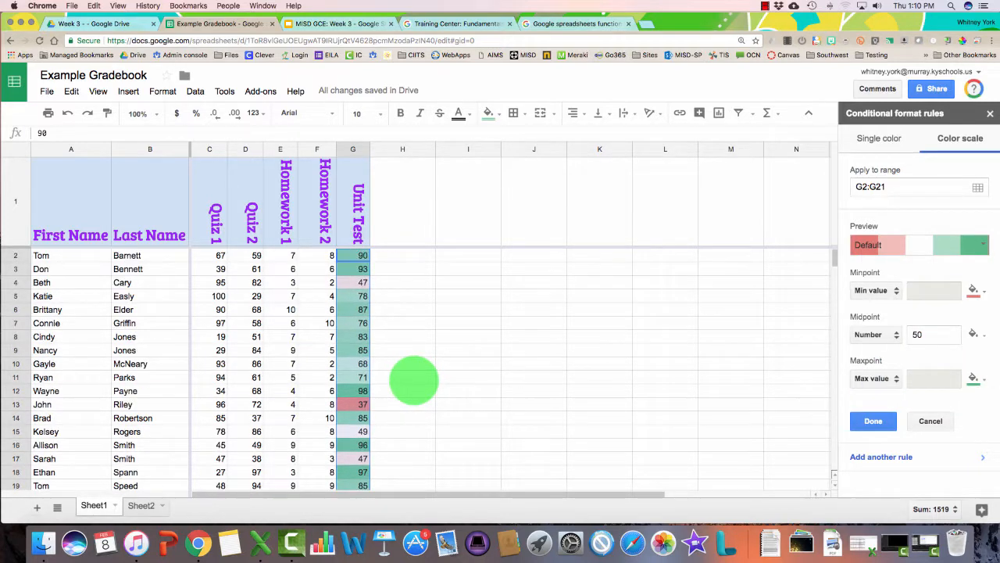
pyautogui.scroll(-7, 384, 406)
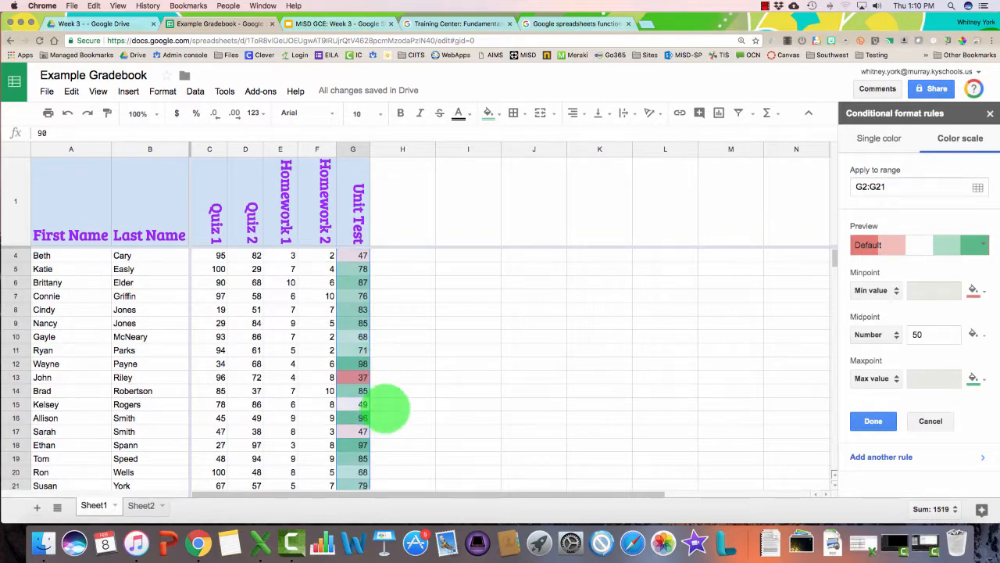
pyautogui.scroll(7, 386, 402)
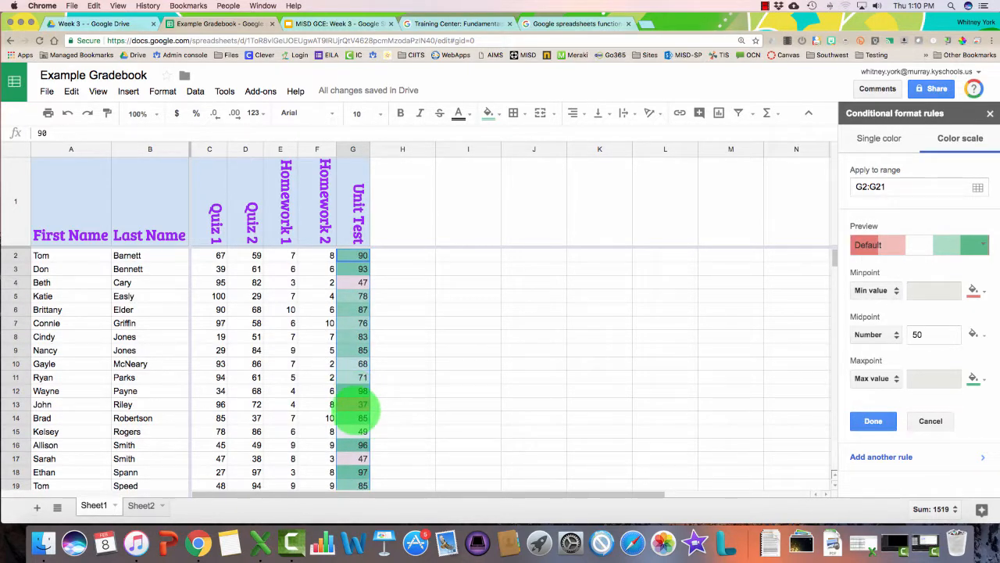
# - Change the color scale's minpoint color to cyan and pick a different color for its maxpoint
pyautogui.click(973, 290)
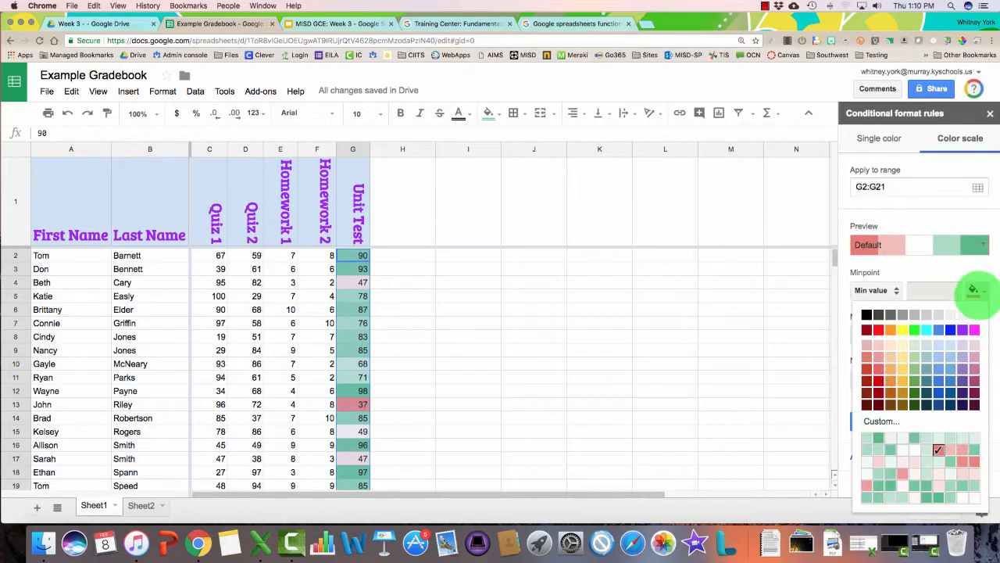
pyautogui.click(915, 330)
pyautogui.click(971, 336)
pyautogui.click(971, 368)
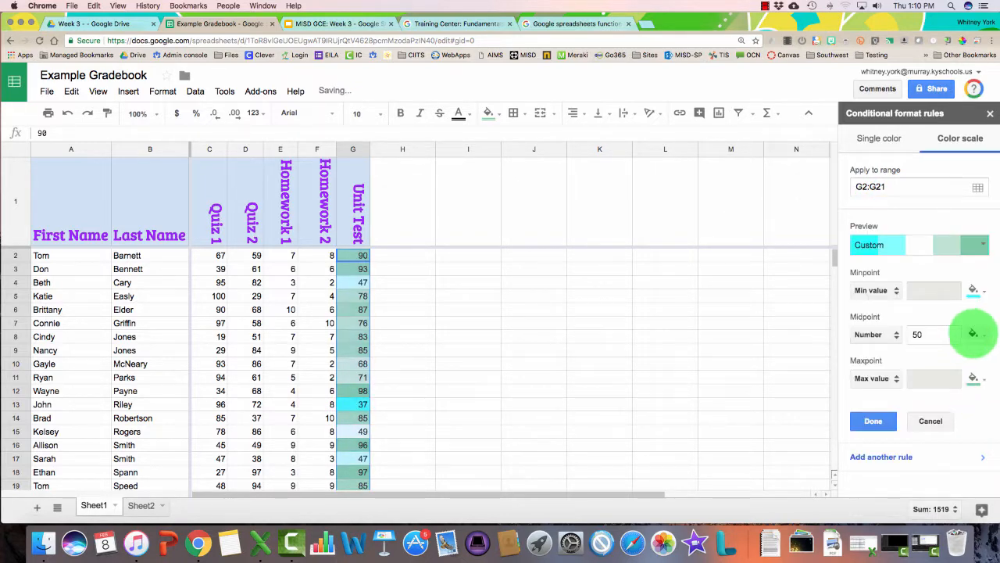
pyautogui.click(973, 376)
pyautogui.click(973, 377)
pyautogui.click(972, 378)
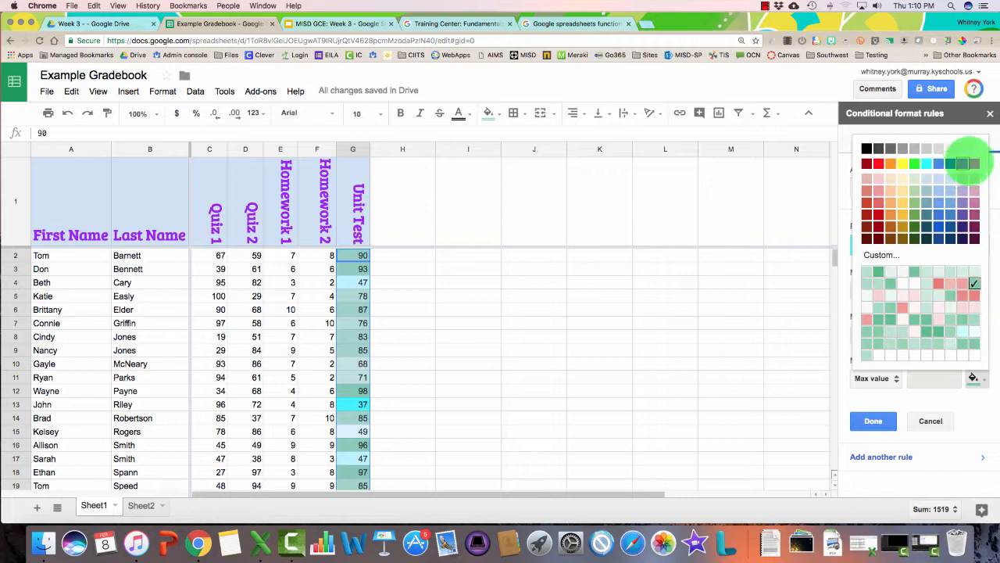
pyautogui.click(969, 160)
pyautogui.scroll(-2, 401, 386)
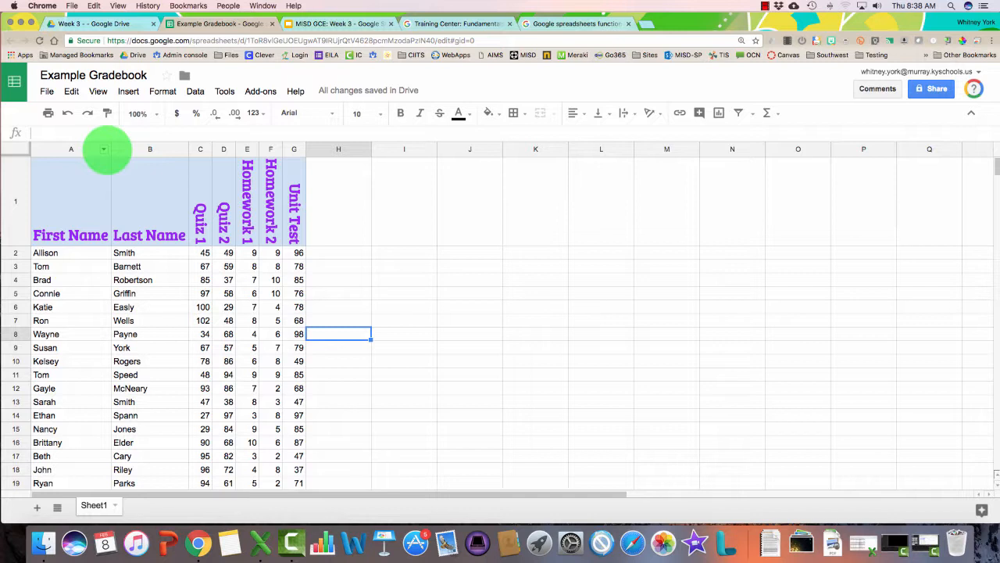
# - Try sorting the whole sheet A → Z by the First Name column with the header row unfrozen, and undo the sort
pyautogui.click(104, 149)
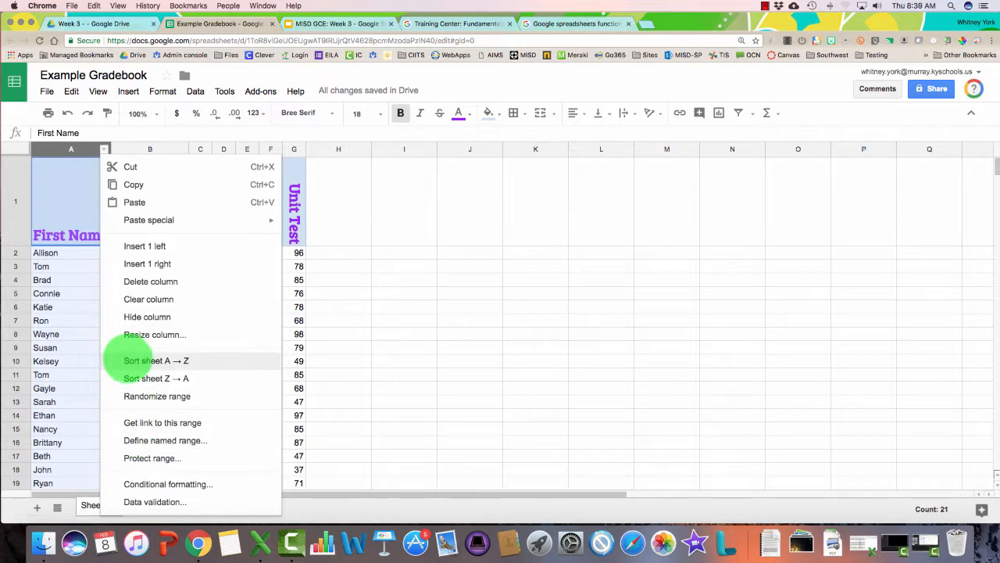
pyautogui.click(133, 360)
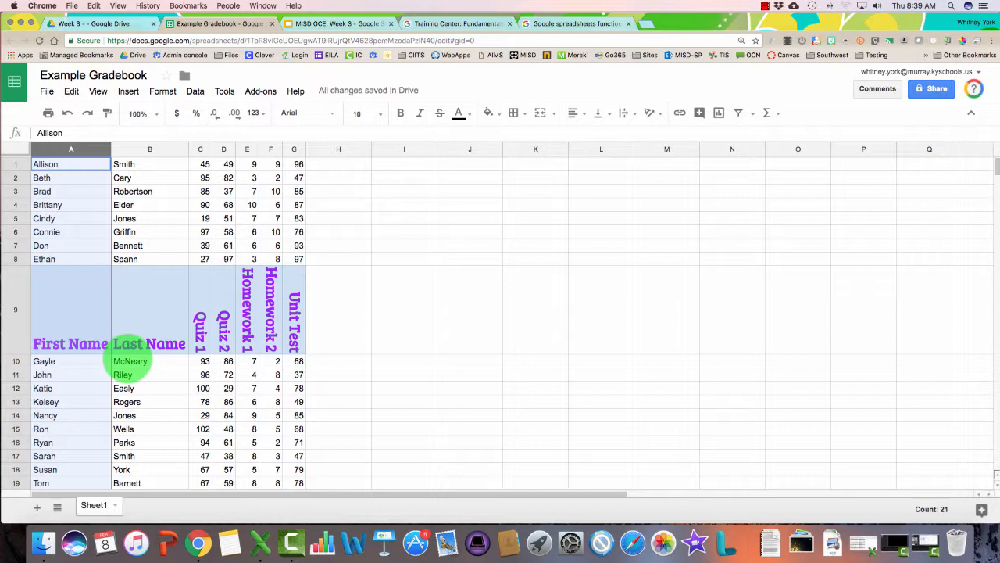
pyautogui.moveTo(294, 321); pyautogui.dragTo(74, 327)
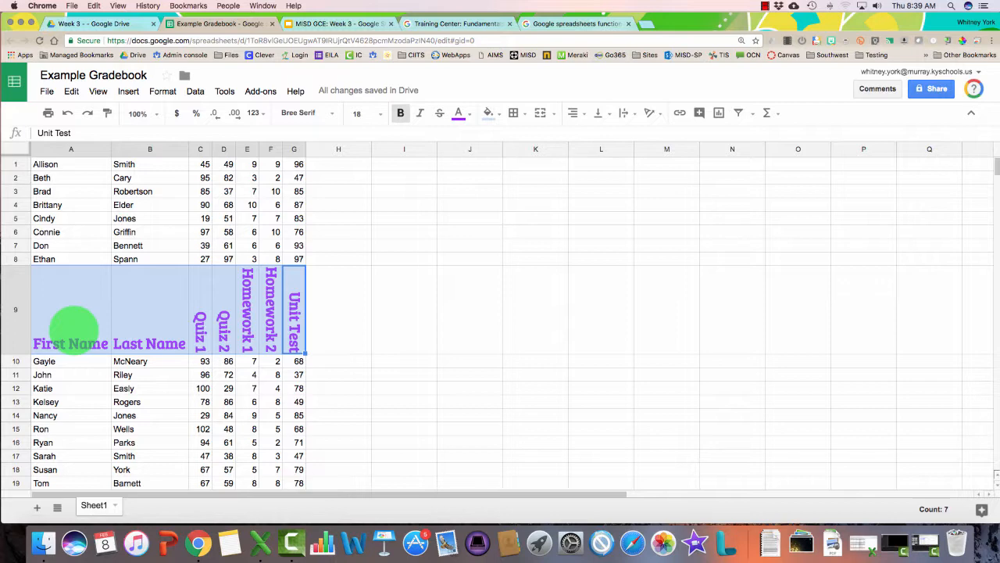
pyautogui.press('super+z')
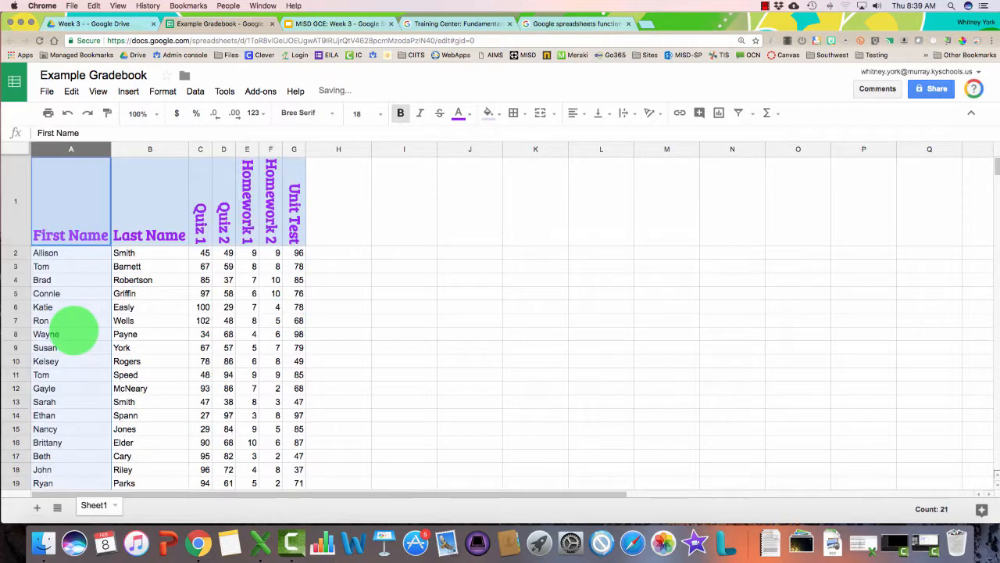
pyautogui.click(200, 307)
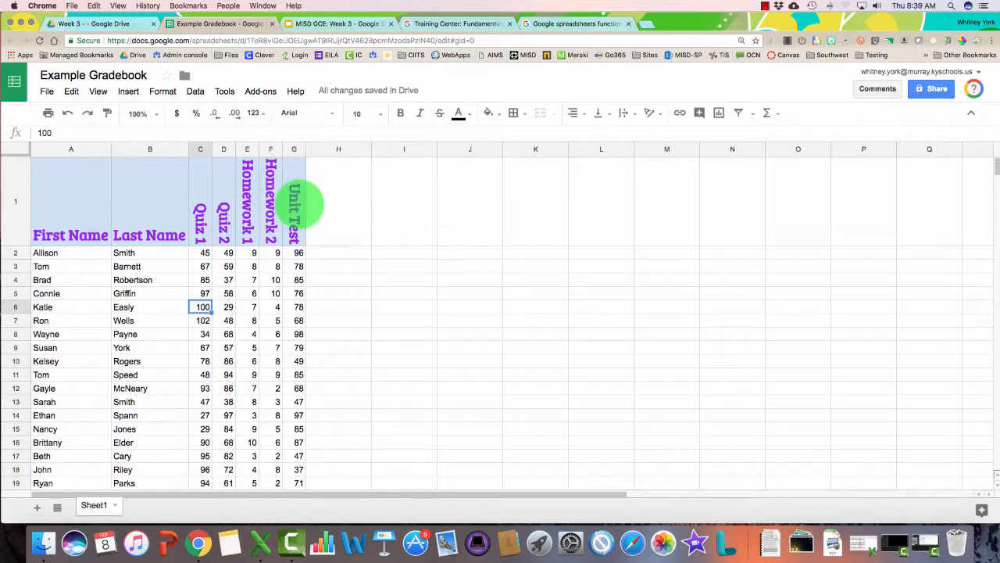
# - Freeze the gradebook's header row so that row 1 stays in place
pyautogui.moveTo(297, 202)
pyautogui.mouseDown()
pyautogui.moveTo(242, 196)
pyautogui.moveTo(45, 214)
pyautogui.moveTo(158, 214)
pyautogui.moveTo(263, 196)
pyautogui.moveTo(211, 218)
pyautogui.moveTo(66, 218)
pyautogui.moveTo(92, 233)
pyautogui.mouseUp()
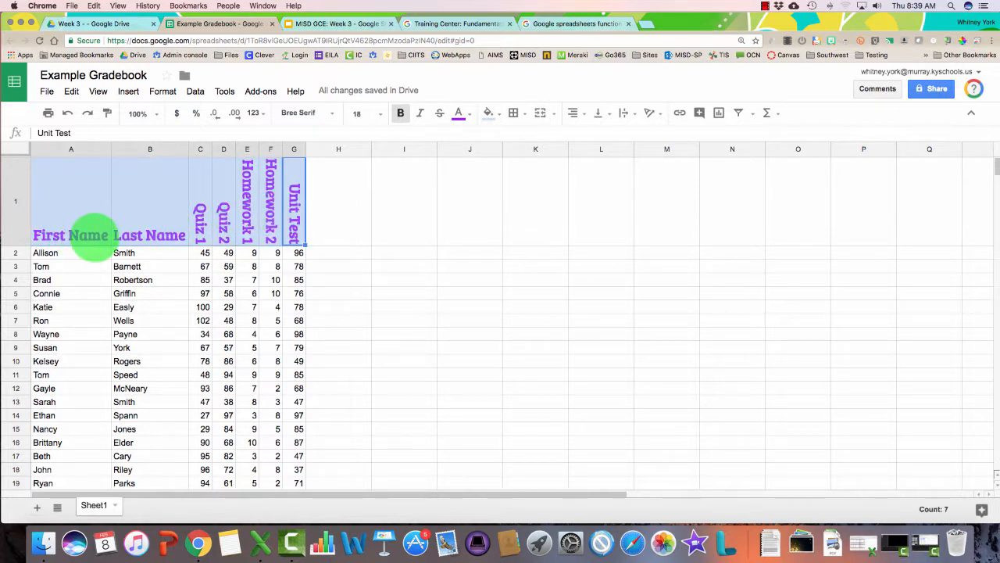
pyautogui.click(97, 90)
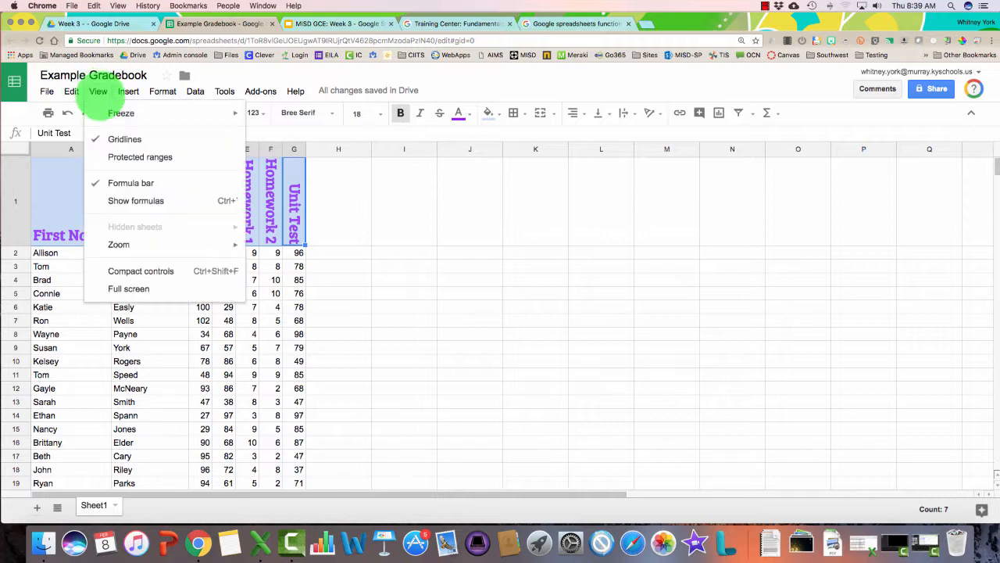
pyautogui.moveTo(121, 114)
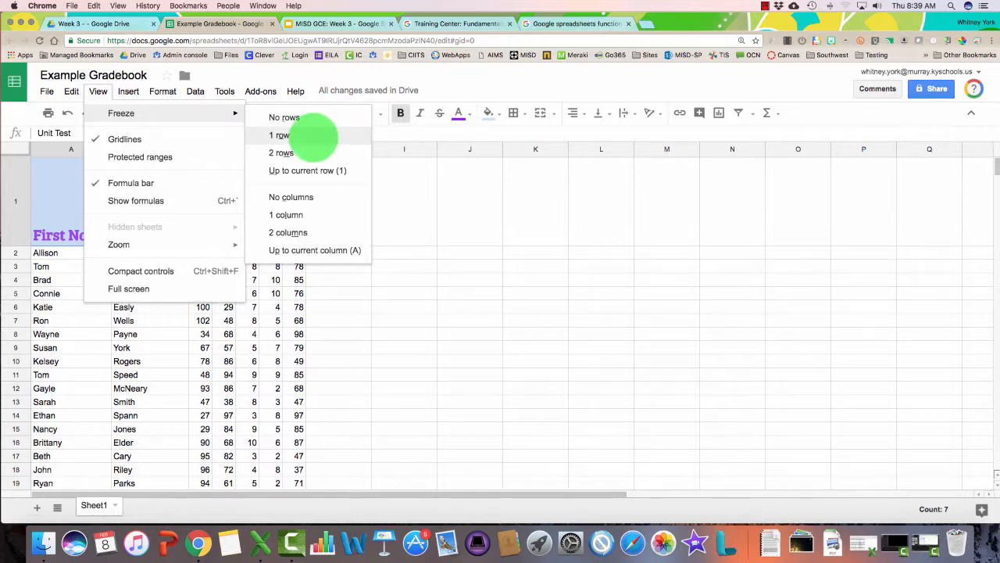
pyautogui.click(311, 136)
pyautogui.click(274, 268)
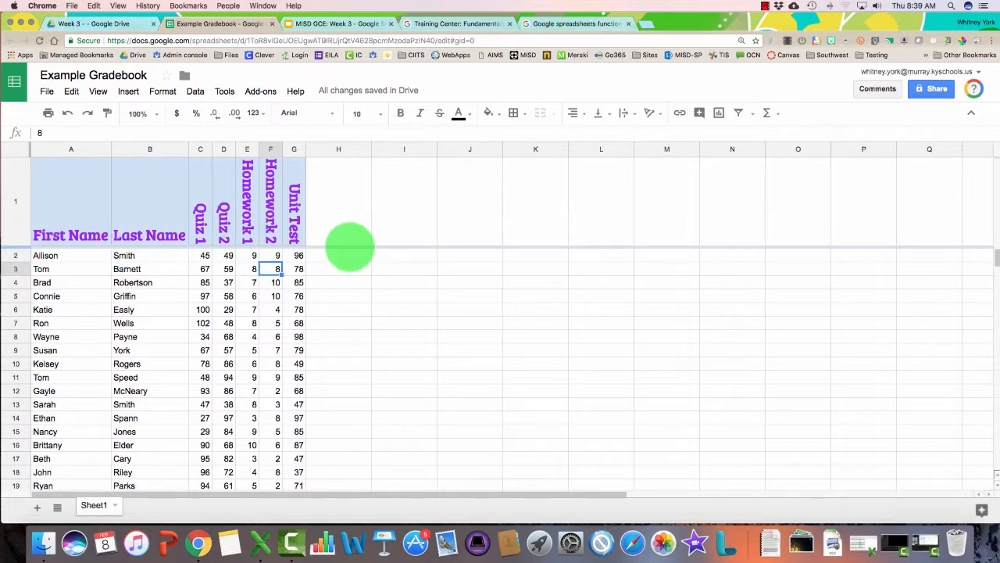
# - Try extending the frozen area down through row 3, and return it to only the header row
pyautogui.moveTo(350, 247); pyautogui.dragTo(351, 271)
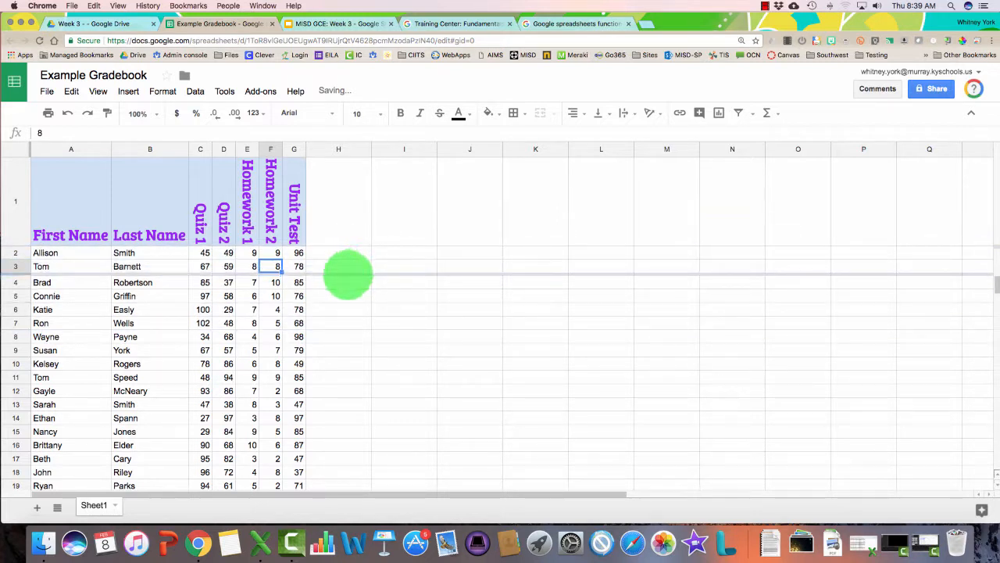
pyautogui.click(349, 282)
pyautogui.moveTo(417, 273); pyautogui.dragTo(417, 247)
# - Freeze the first two columns, First Name and Last Name, and check how the score columns move behind them
pyautogui.click(166, 256)
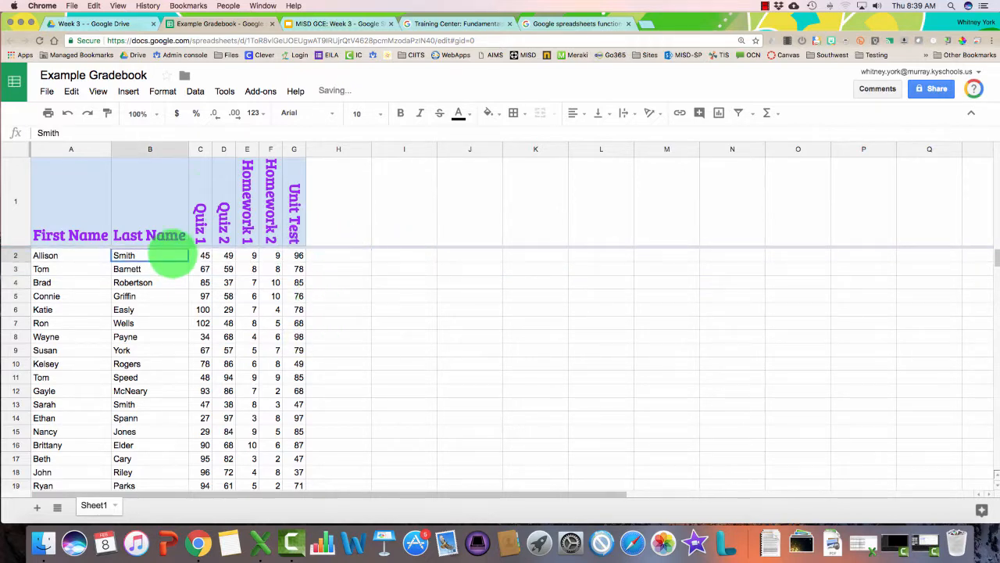
pyautogui.click(98, 92)
pyautogui.moveTo(123, 113)
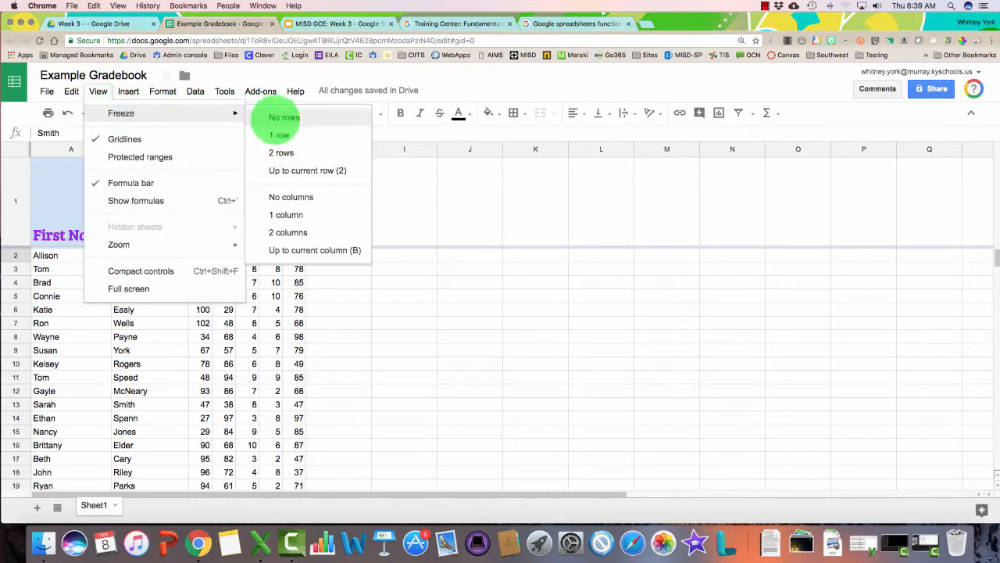
pyautogui.click(309, 228)
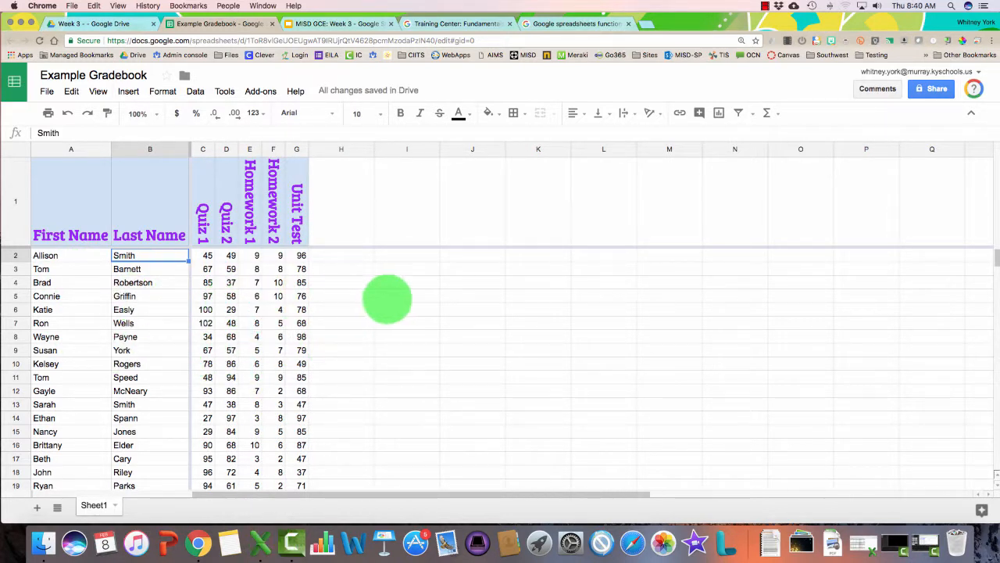
pyautogui.hscroll(5, 223, 331)
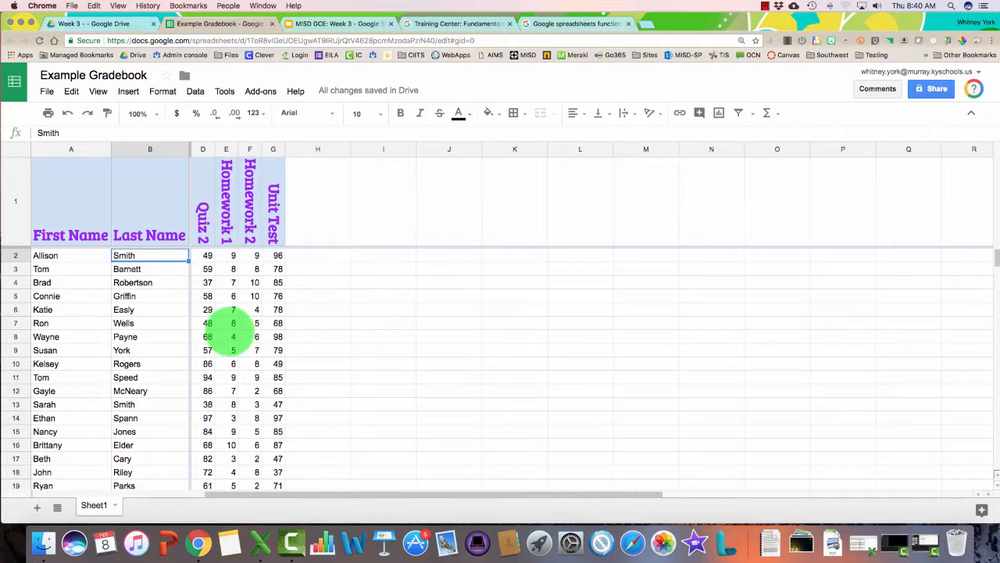
pyautogui.hscroll(-5, 227, 330)
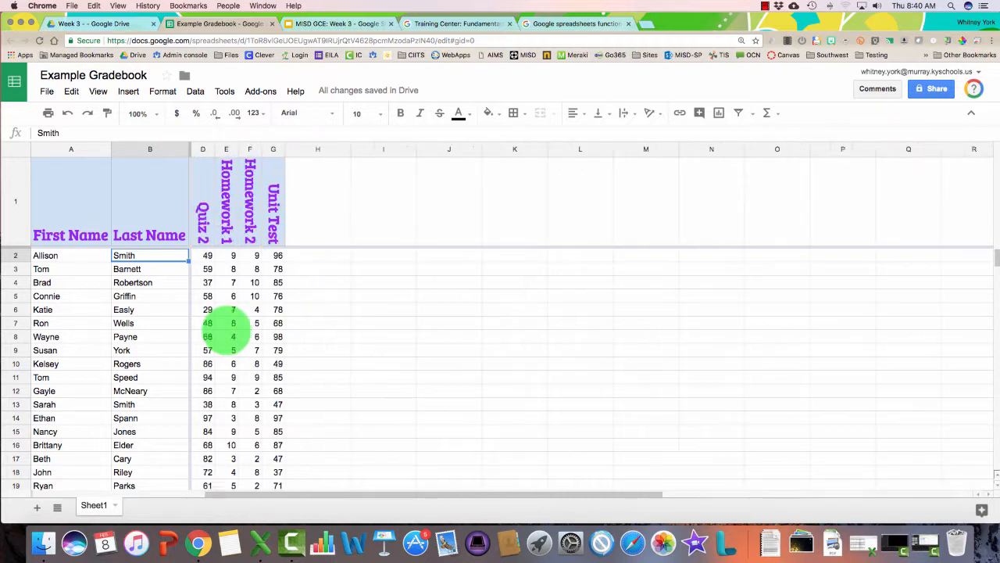
pyautogui.hscroll(5, 227, 330)
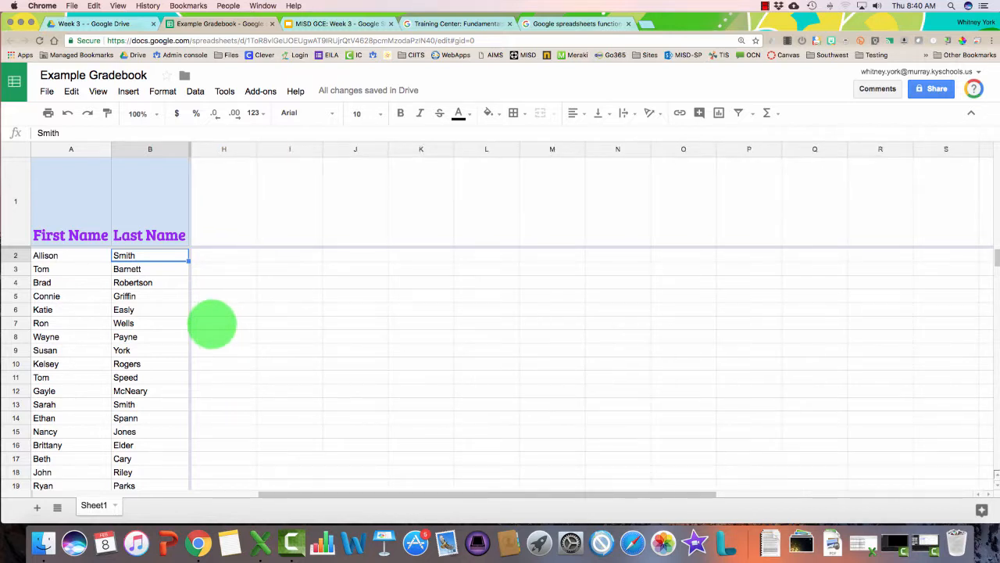
pyautogui.hscroll(-5, 211, 324)
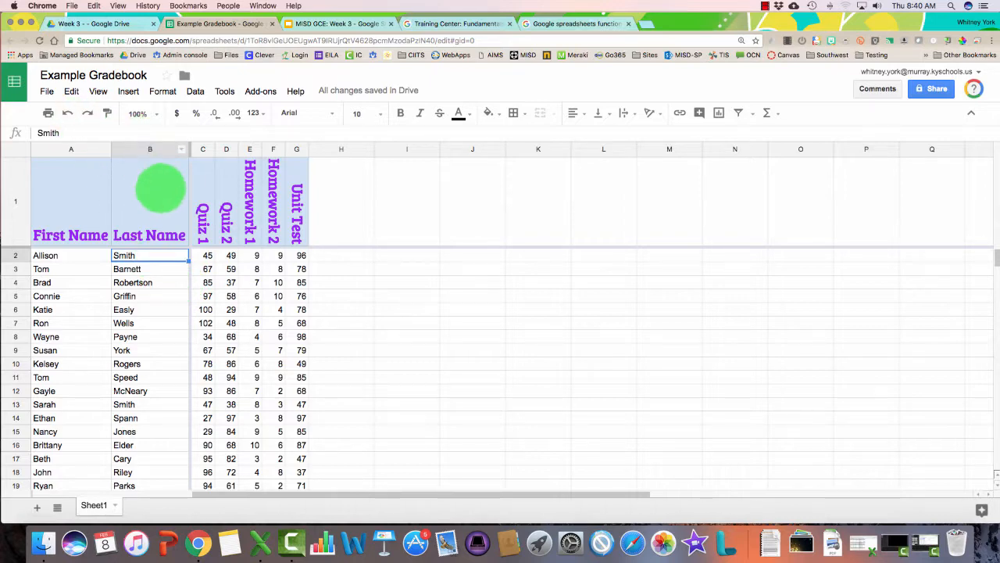
# - Try sorting the whole sheet A → Z by the Last Name column, and undo the sort
pyautogui.click(182, 149)
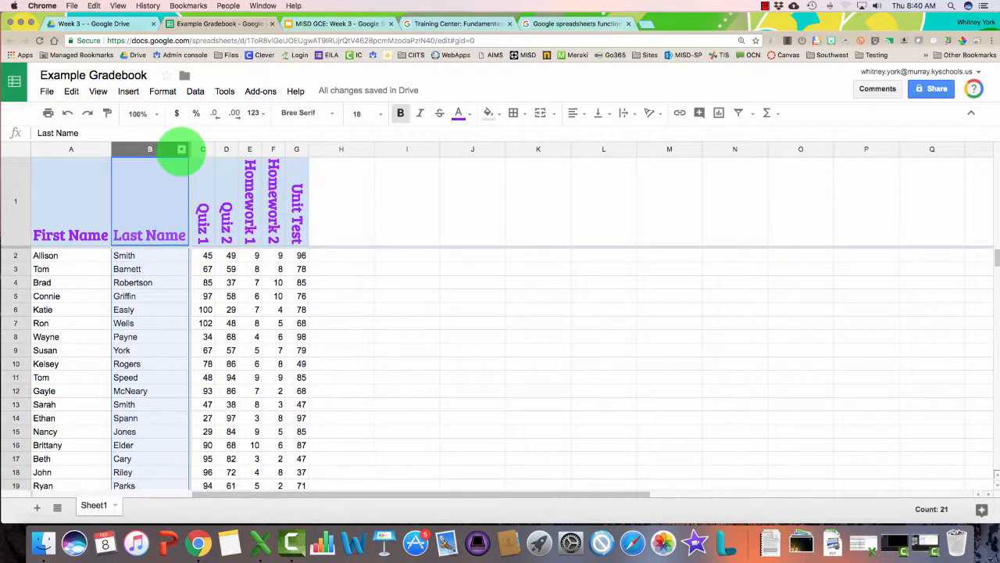
pyautogui.click(181, 149)
pyautogui.click(181, 149)
pyautogui.click(182, 149)
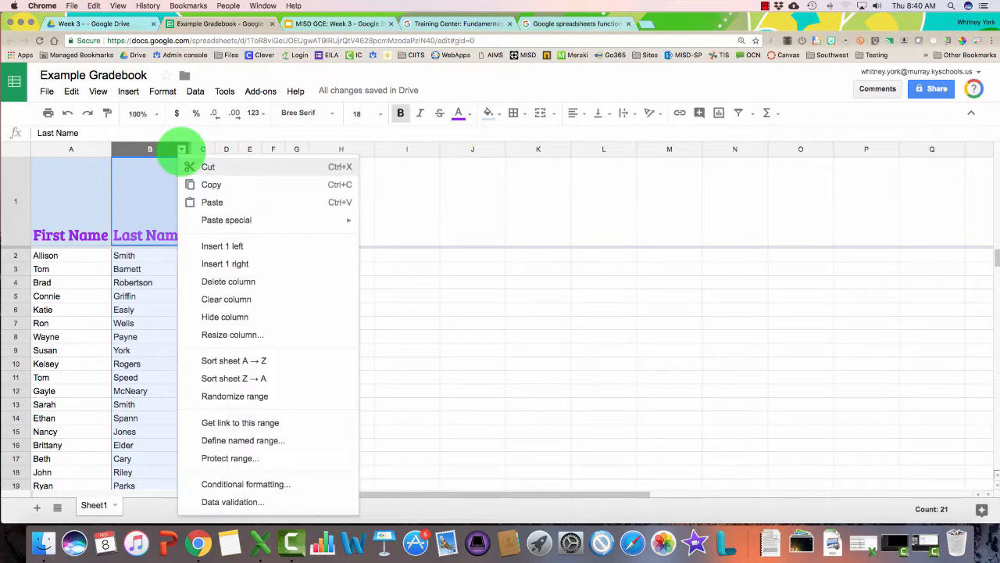
pyautogui.click(221, 361)
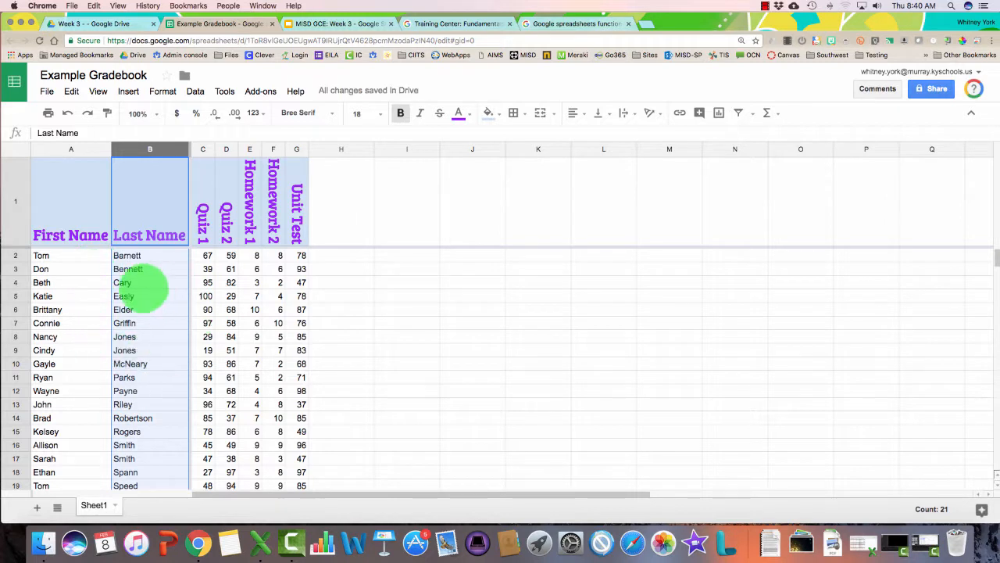
pyautogui.press('super+z')
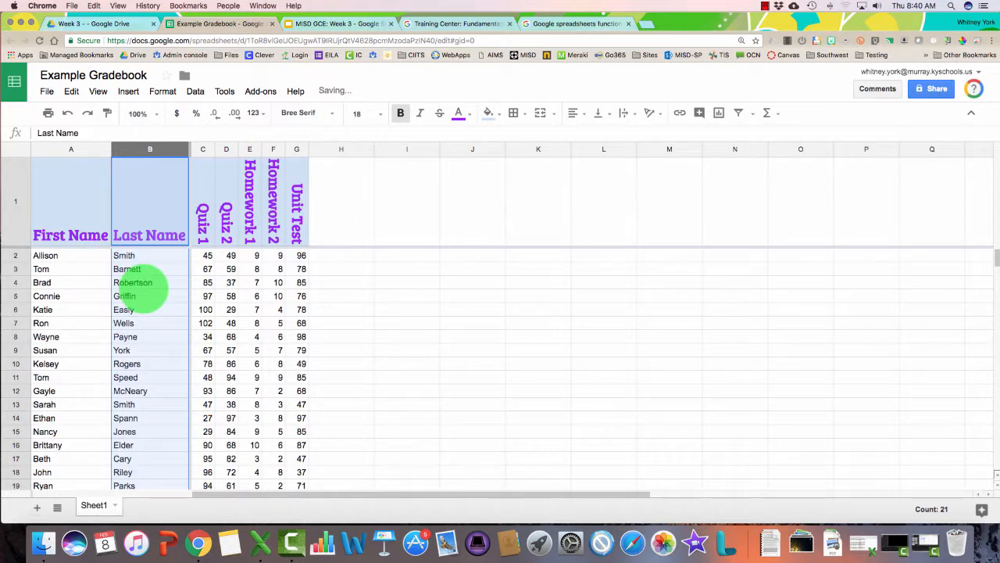
# - Sort the whole sheet A → Z by the Last Name column, selecting one student's full row before and after for comparison
pyautogui.click(76, 256)
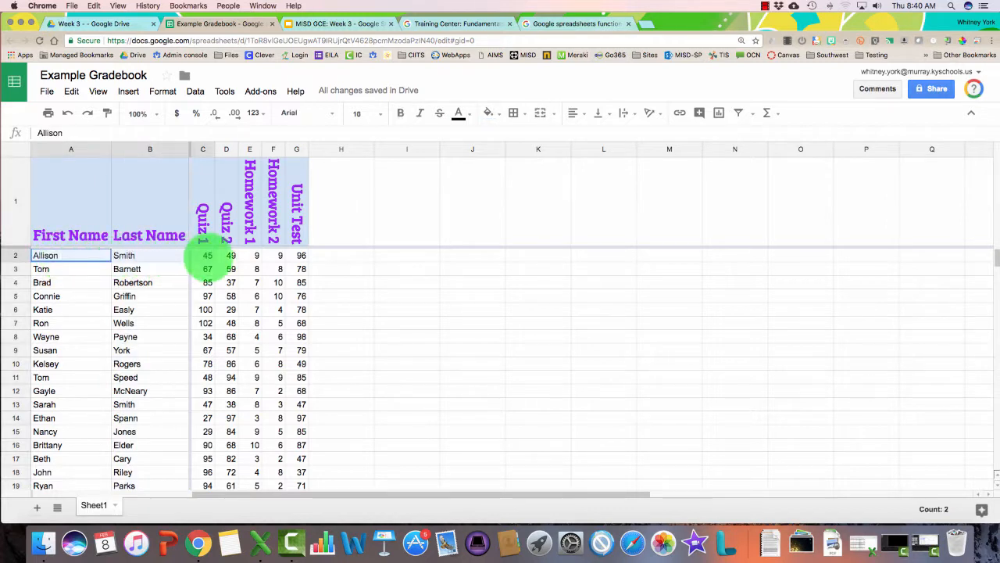
pyautogui.moveTo(206, 257); pyautogui.dragTo(313, 260)
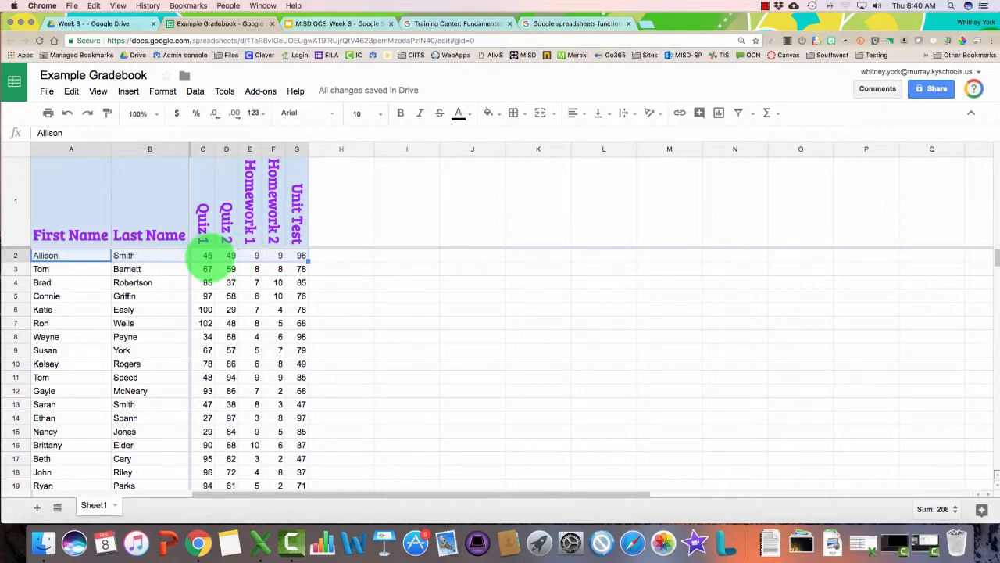
pyautogui.click(165, 254)
pyautogui.click(181, 149)
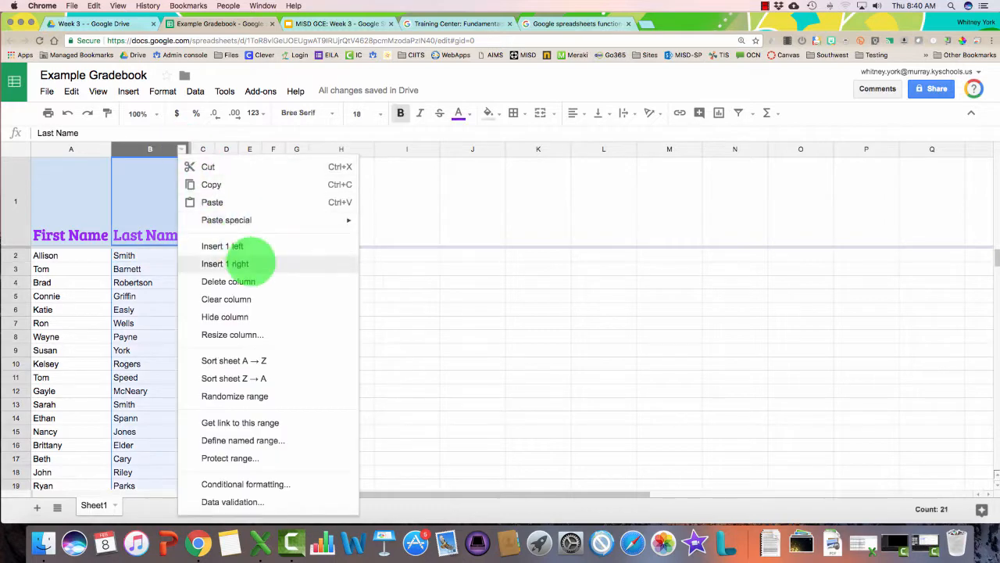
pyautogui.click(234, 357)
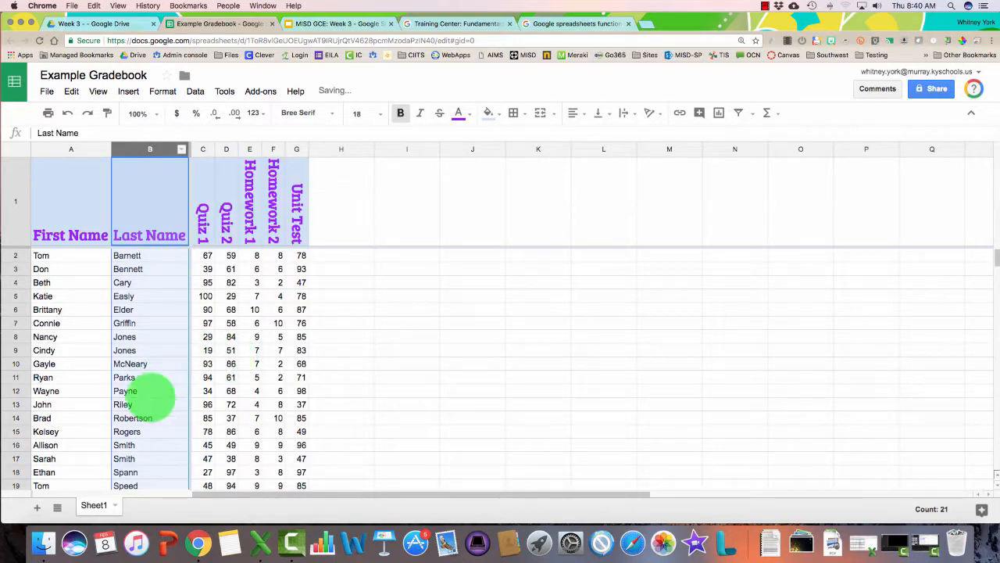
pyautogui.moveTo(68, 445); pyautogui.dragTo(301, 446)
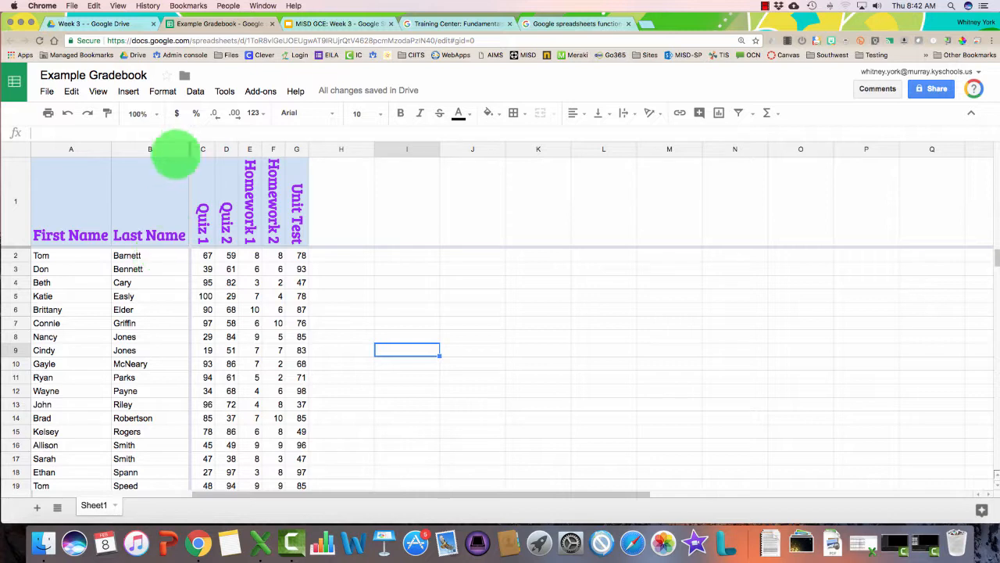
pyautogui.click(181, 149)
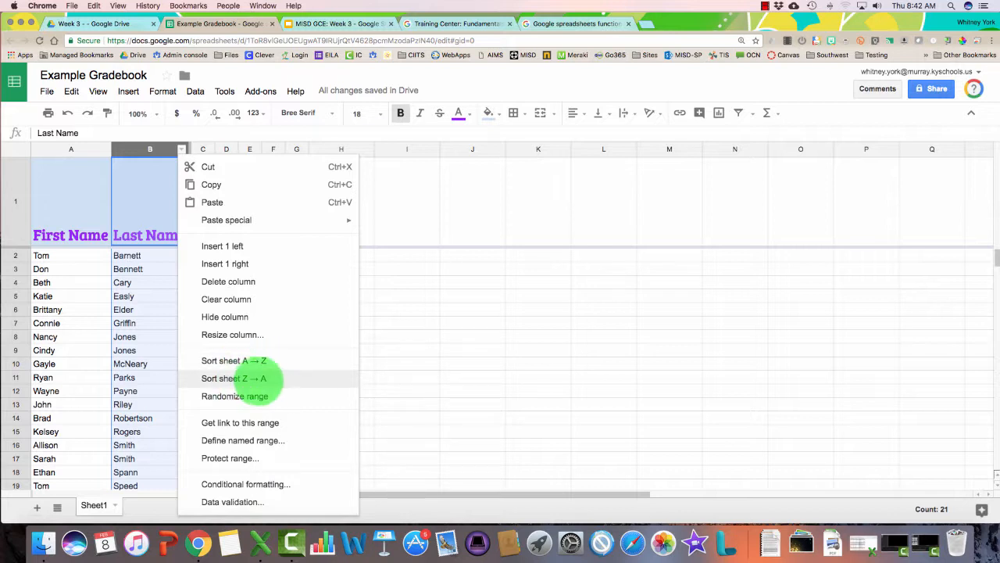
pyautogui.click(265, 379)
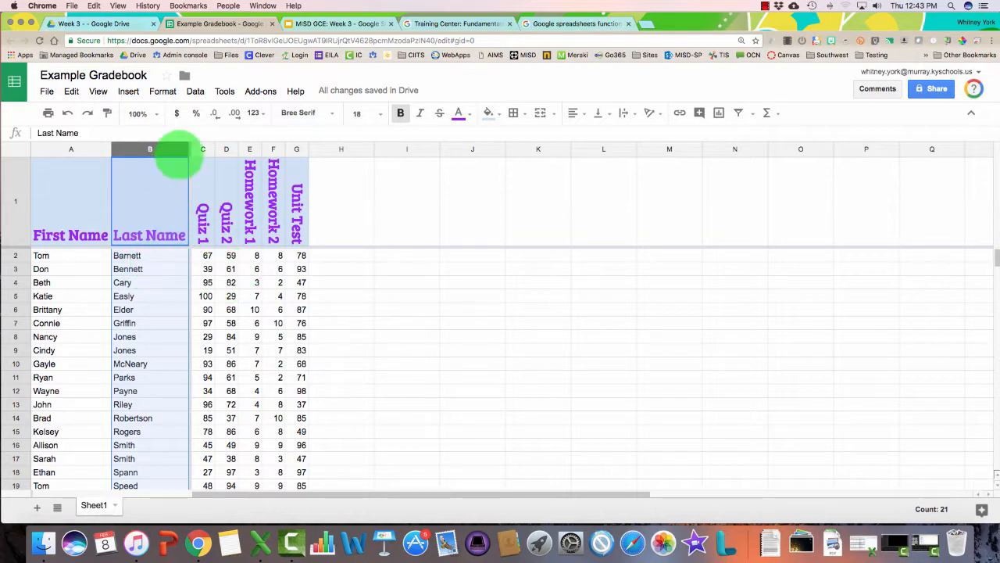
pyautogui.click(182, 150)
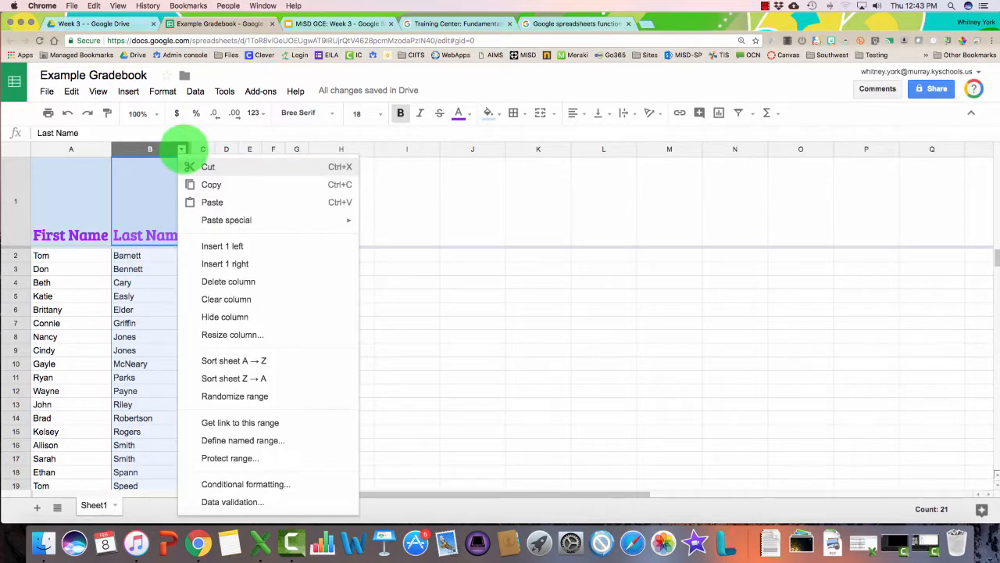
pyautogui.click(162, 350)
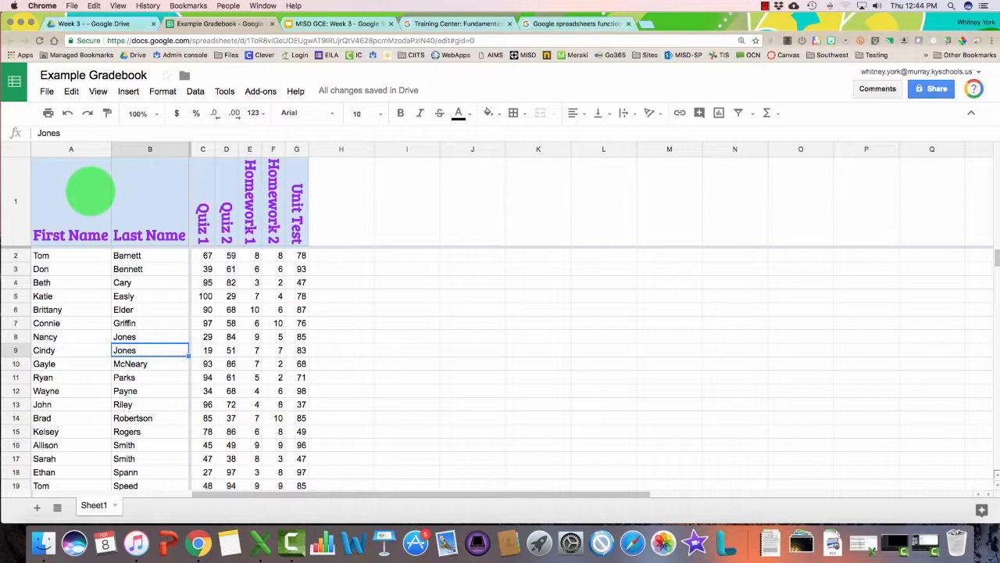
# - Sort the range A1:G21 with a header row by Last Name A → Z, and by First Name A → Z as the second sort column
pyautogui.moveTo(67, 192); pyautogui.dragTo(299, 407)
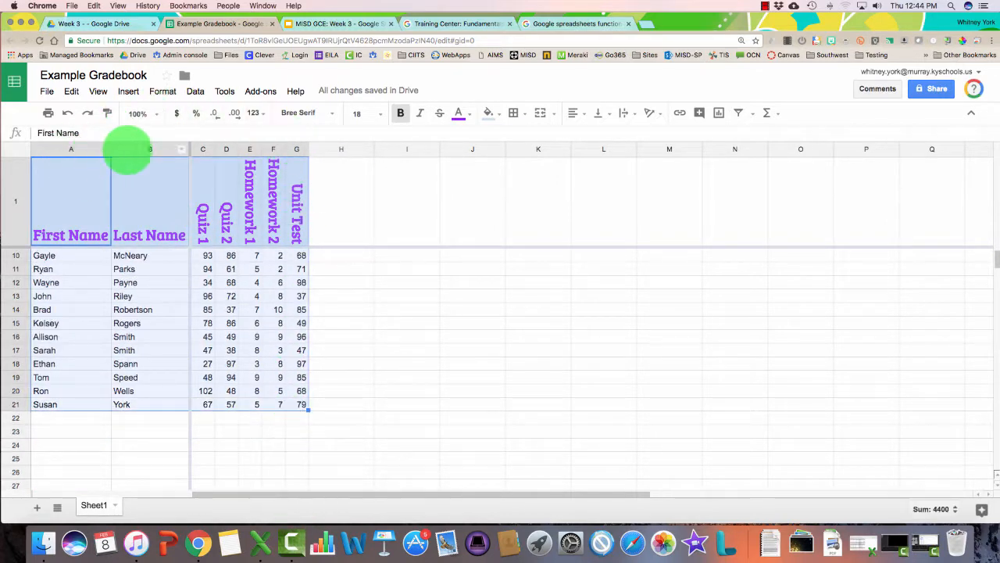
pyautogui.click(192, 90)
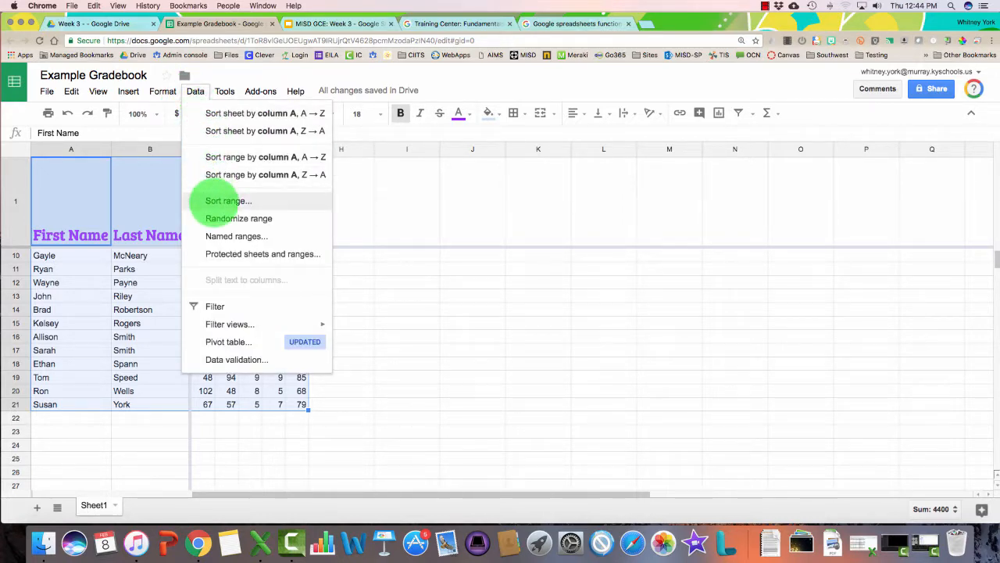
pyautogui.click(223, 201)
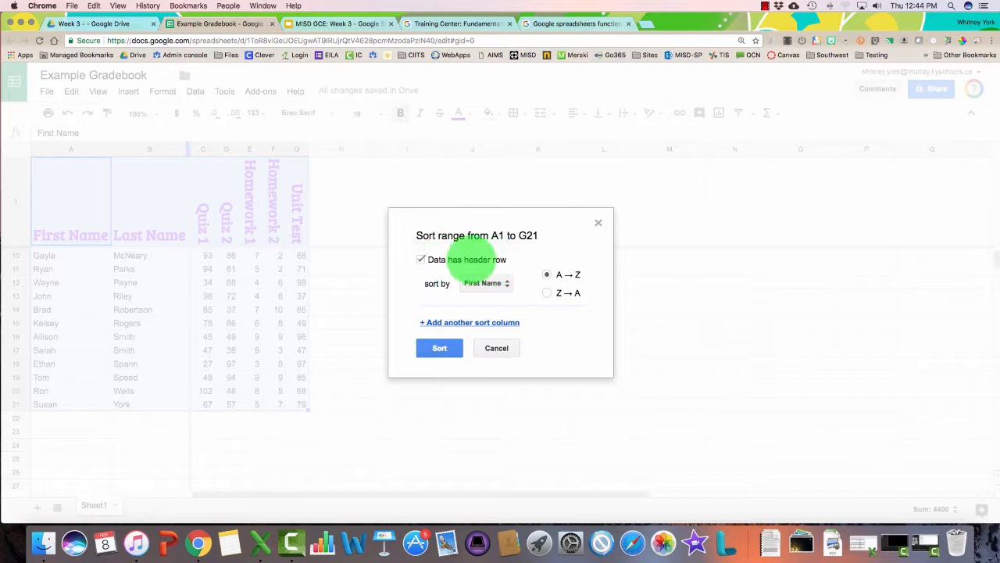
pyautogui.click(506, 284)
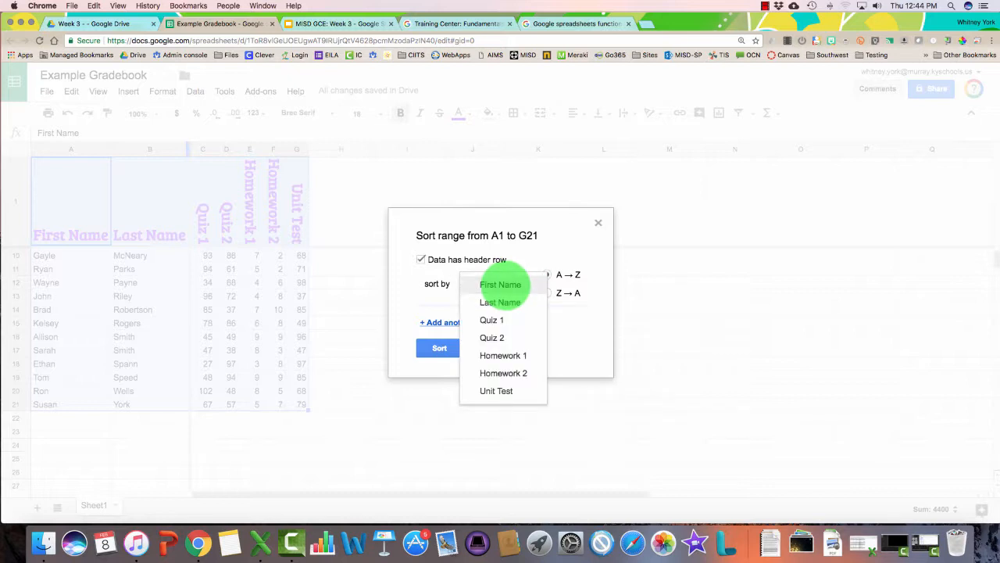
pyautogui.click(500, 302)
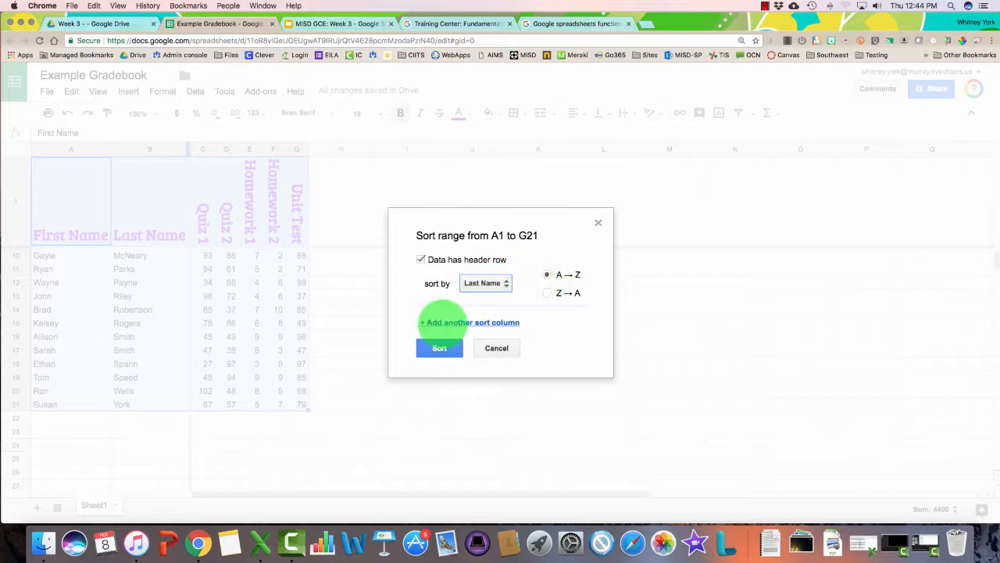
pyautogui.click(442, 322)
pyautogui.click(485, 327)
pyautogui.click(491, 293)
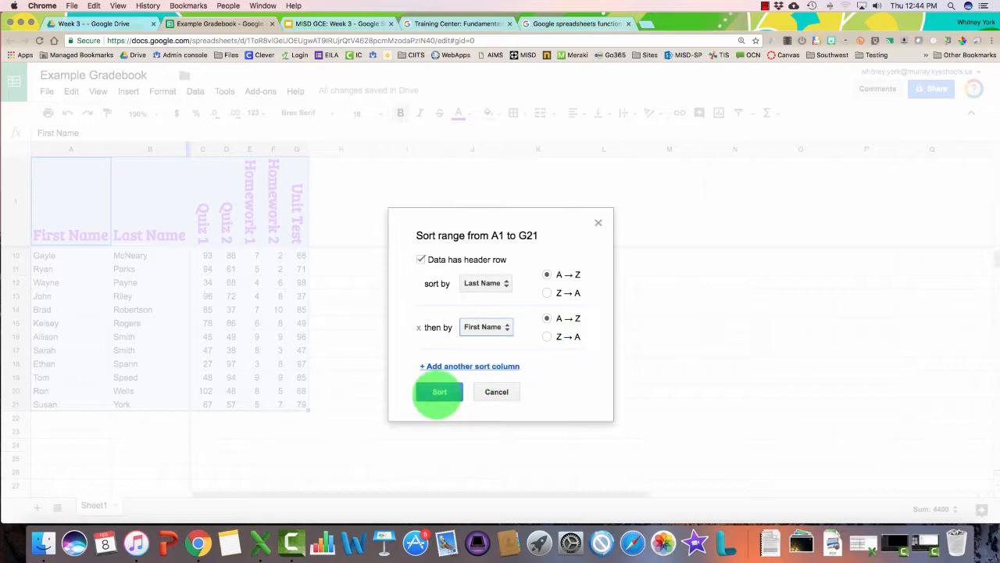
pyautogui.click(439, 391)
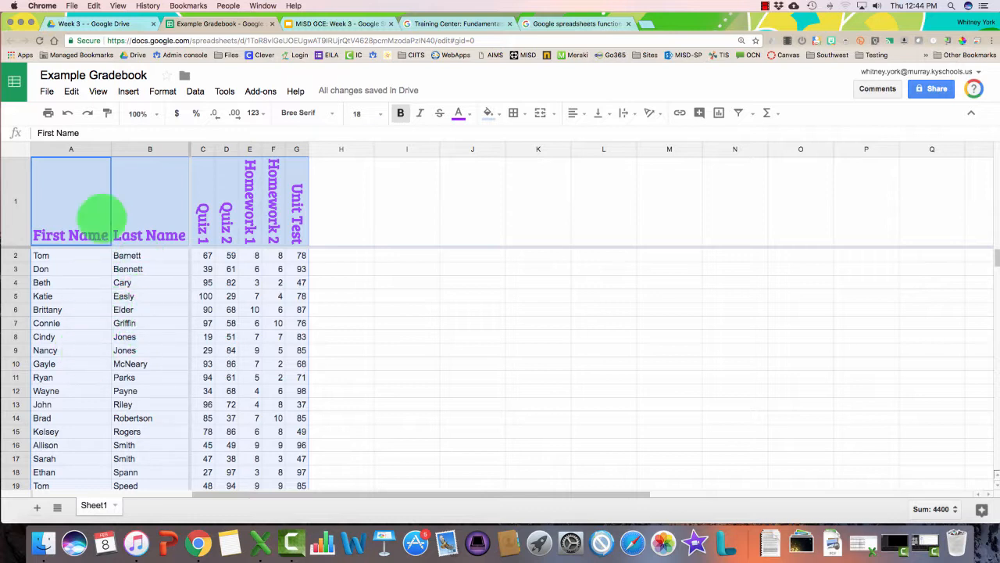
pyautogui.click(81, 179)
pyautogui.moveTo(223, 188); pyautogui.dragTo(304, 375)
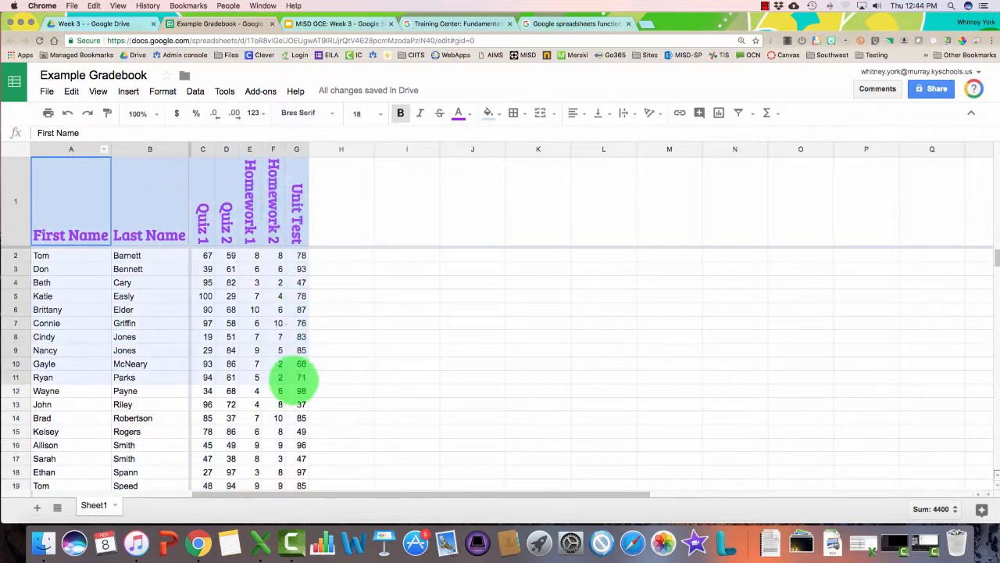
pyautogui.click(194, 91)
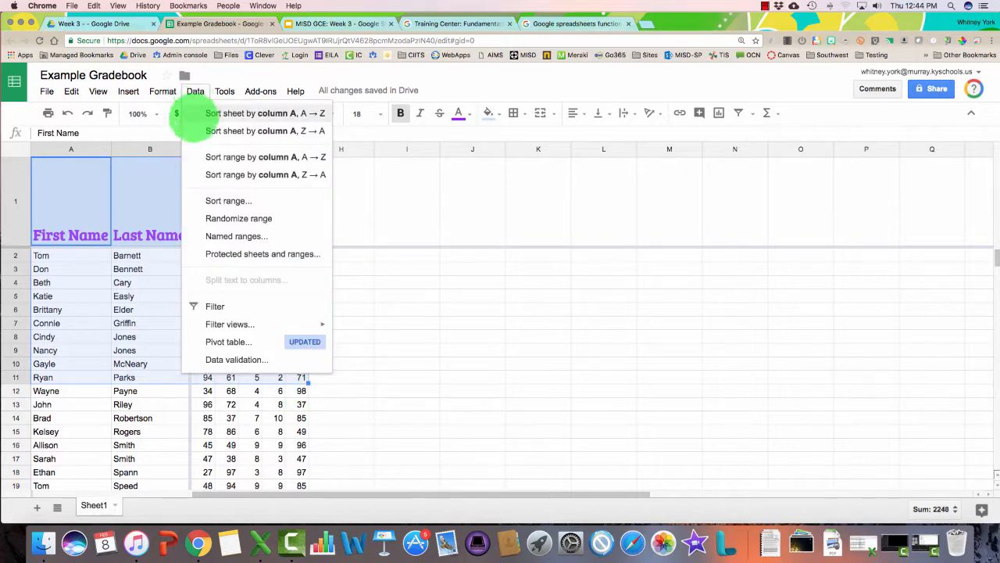
pyautogui.click(134, 296)
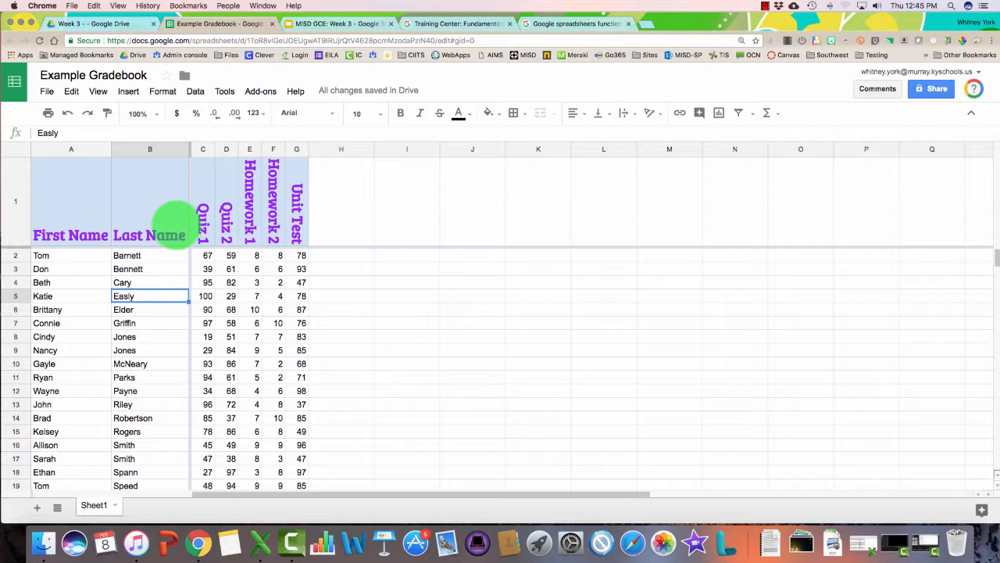
pyautogui.press('Right')
pyautogui.press('Right')
pyautogui.press('Right')
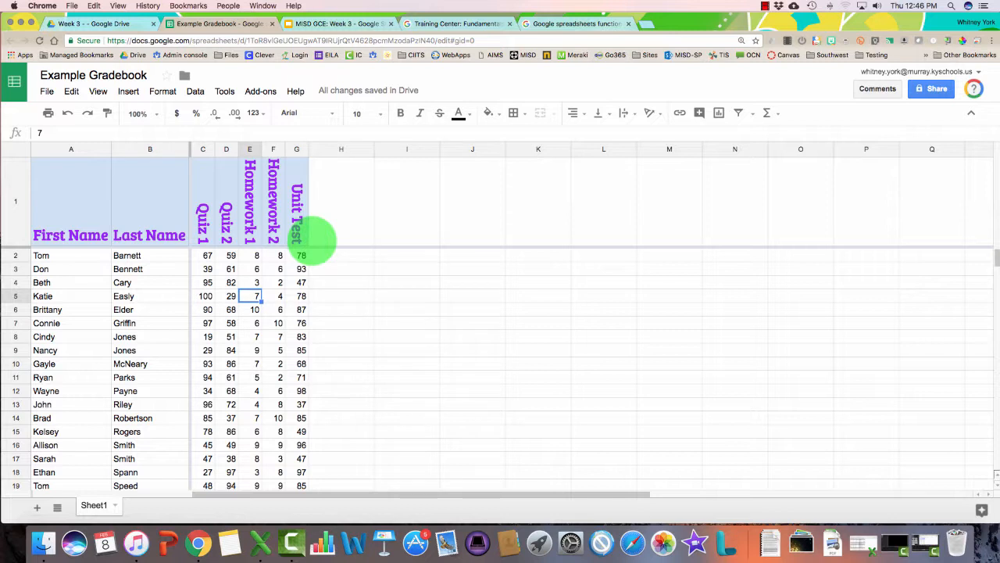
pyautogui.moveTo(273, 203); pyautogui.dragTo(264, 335)
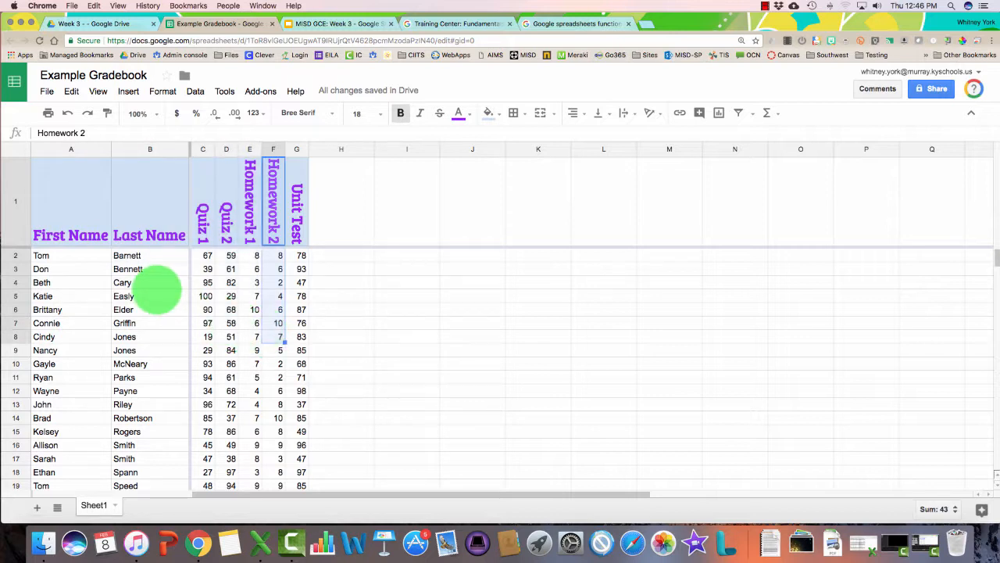
pyautogui.click(156, 294)
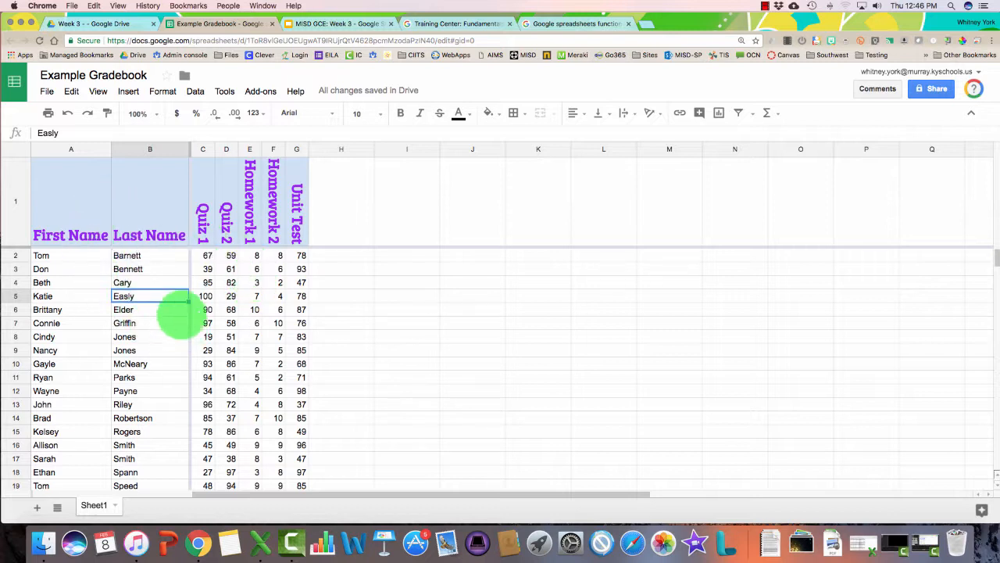
# - Turn on a filter for the gradebook table and view the filter options of the First Name, Last Name and Quiz 1 columns
pyautogui.click(192, 89)
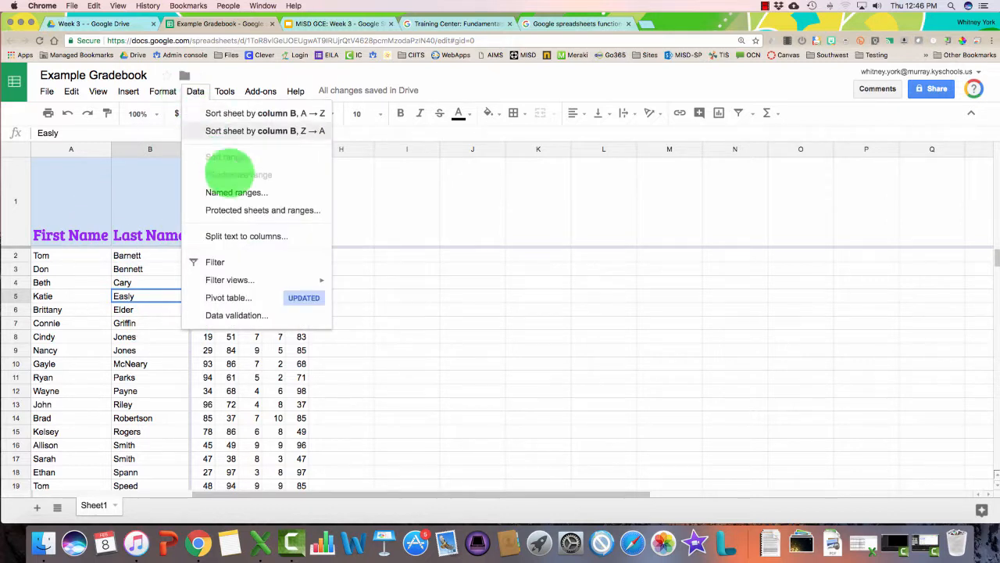
pyautogui.click(214, 262)
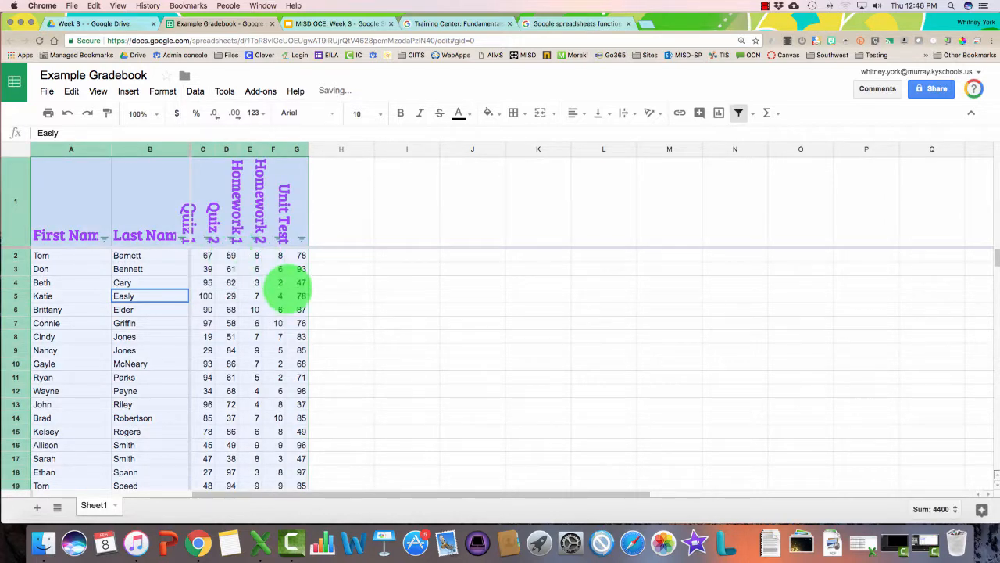
pyautogui.click(299, 283)
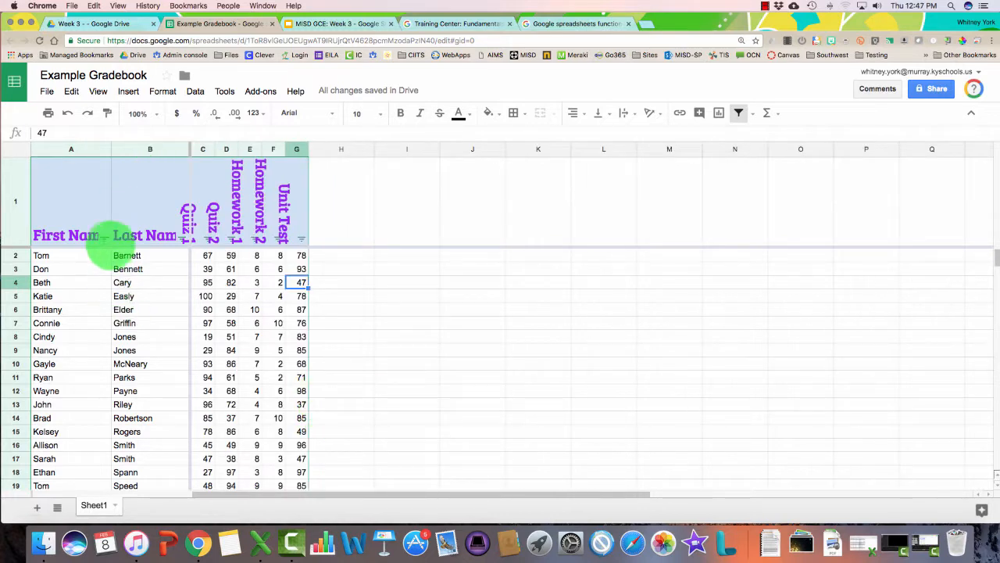
pyautogui.click(104, 238)
pyautogui.click(183, 238)
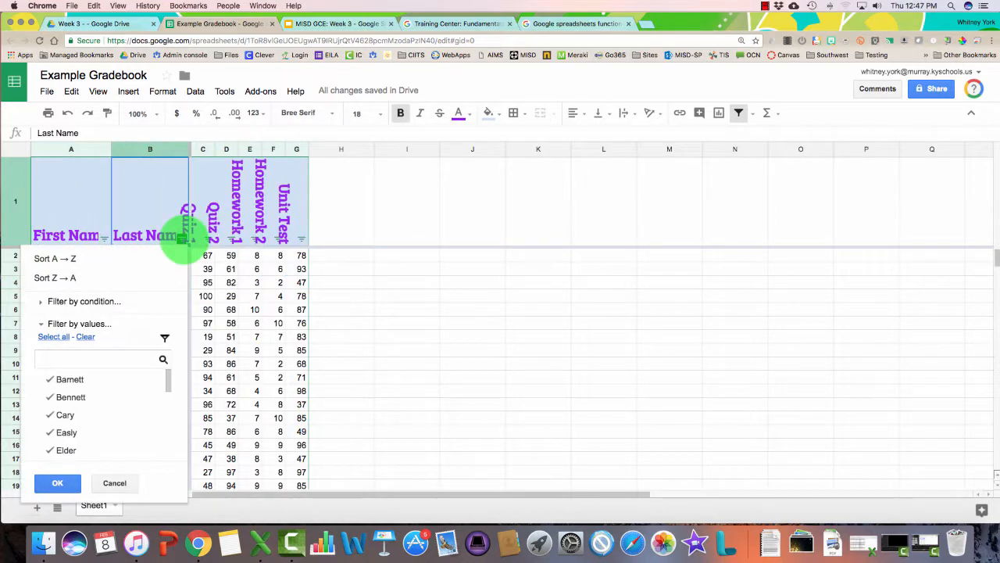
pyautogui.click(208, 238)
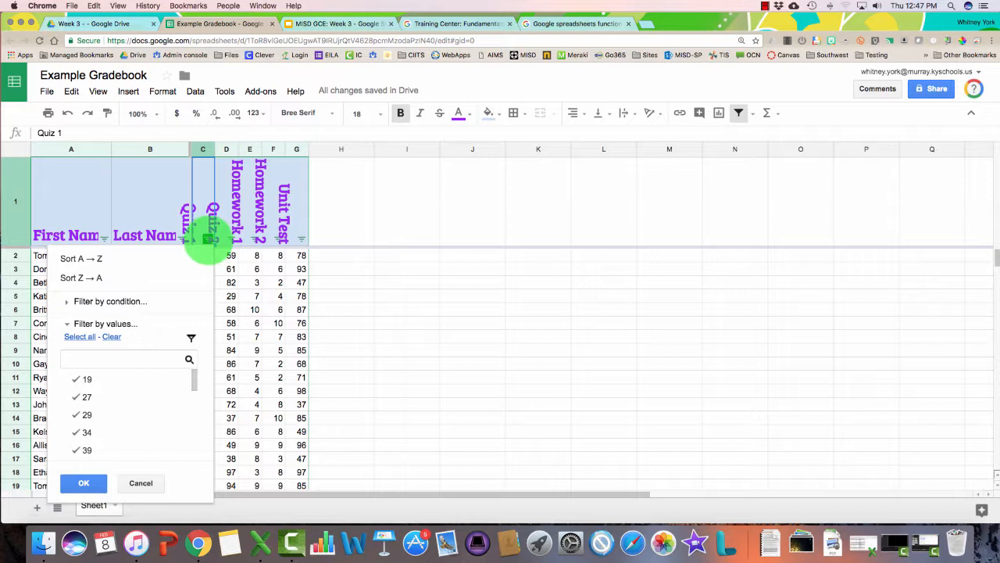
# - Widen the score columns C to G to make room for their filter icons, and check the Quiz 1 filter options
pyautogui.moveTo(214, 149); pyautogui.dragTo(370, 148)
pyautogui.click(221, 238)
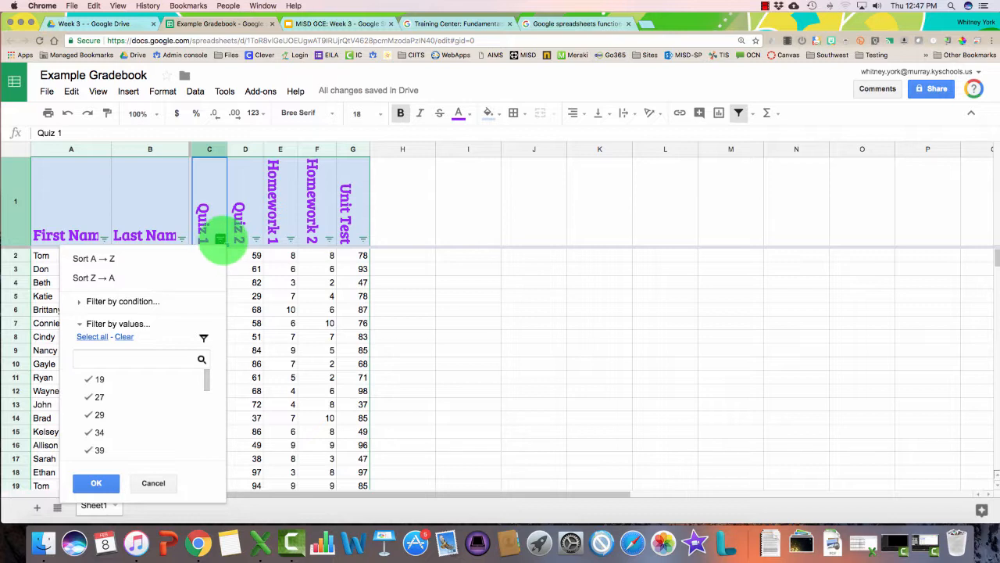
pyautogui.click(253, 323)
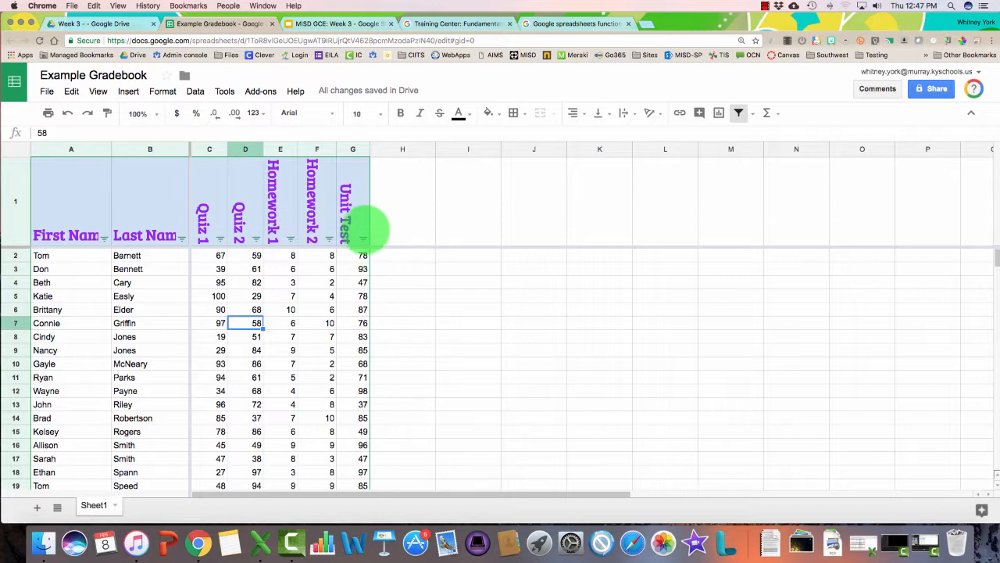
# - Filter the Unit Test column by values to exclude 37, 47, 49, 68, 71, 76 and 78, and reselect all values
pyautogui.click(363, 239)
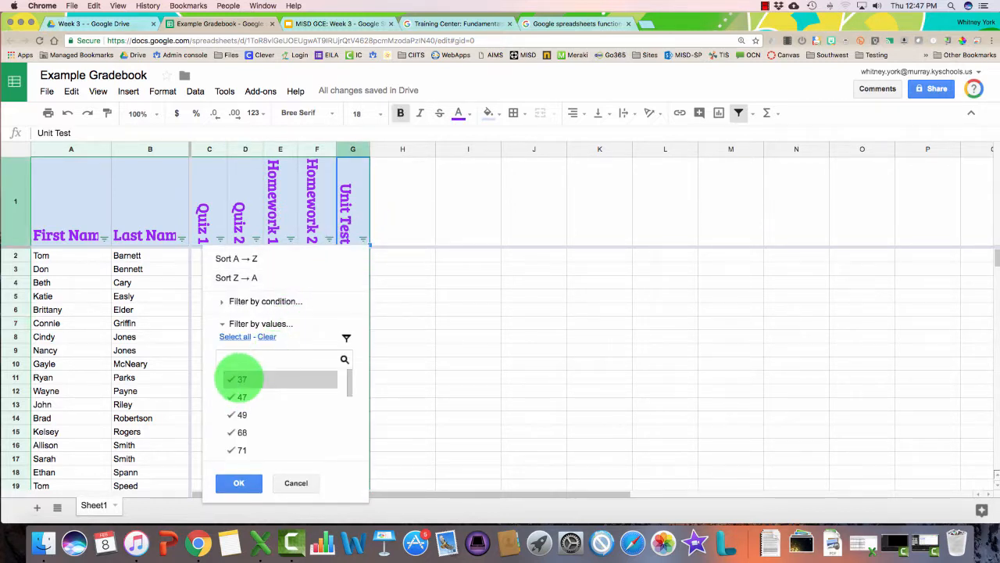
pyautogui.click(238, 381)
pyautogui.scroll(-5, 237, 391)
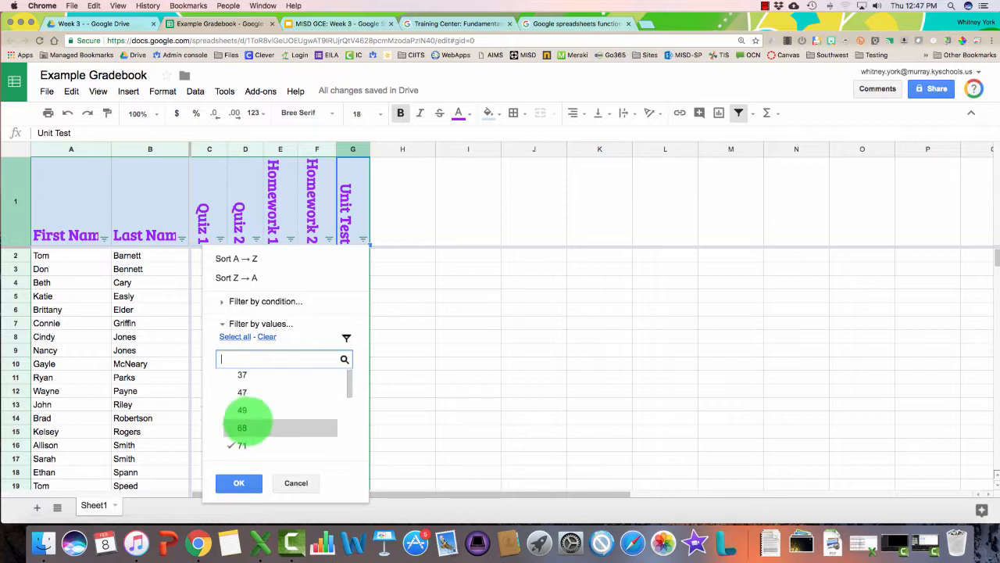
pyautogui.scroll(3, 241, 400)
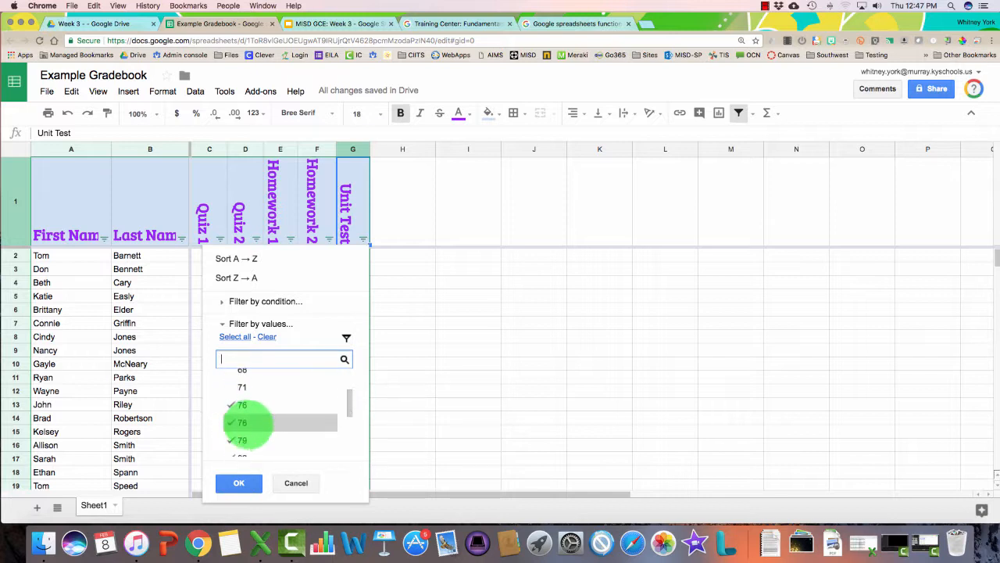
pyautogui.click(243, 405)
pyautogui.click(249, 422)
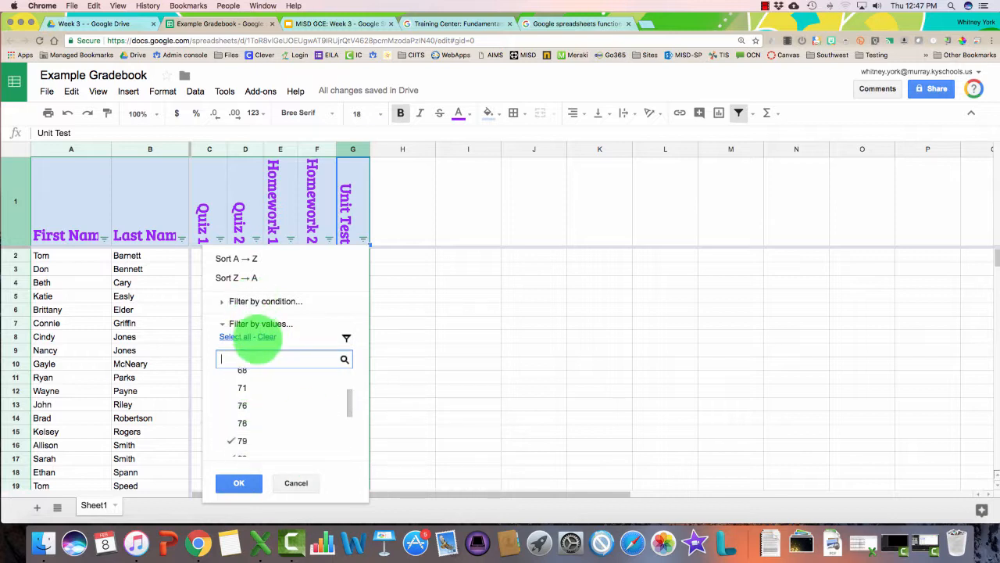
pyautogui.click(237, 481)
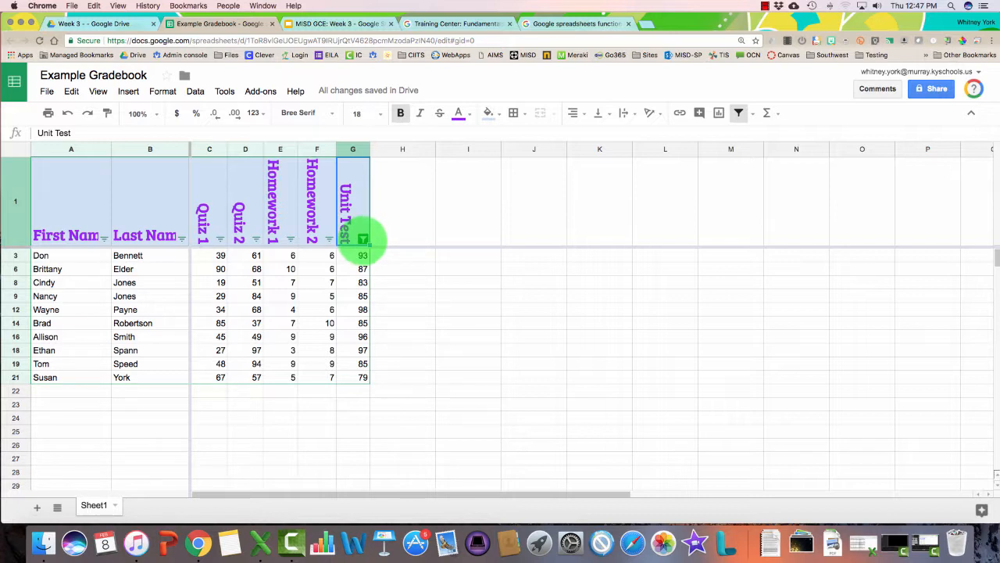
pyautogui.click(364, 238)
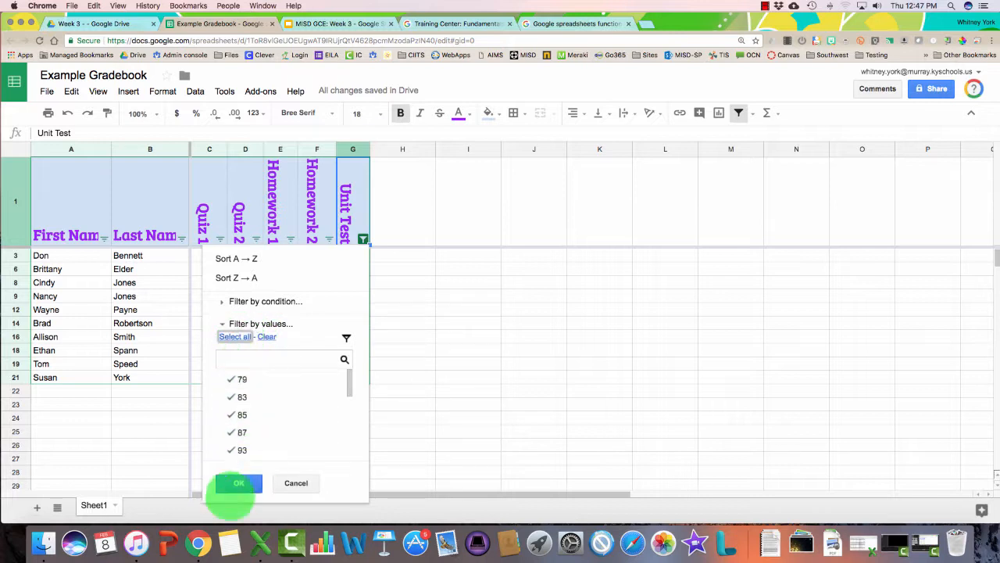
pyautogui.click(239, 482)
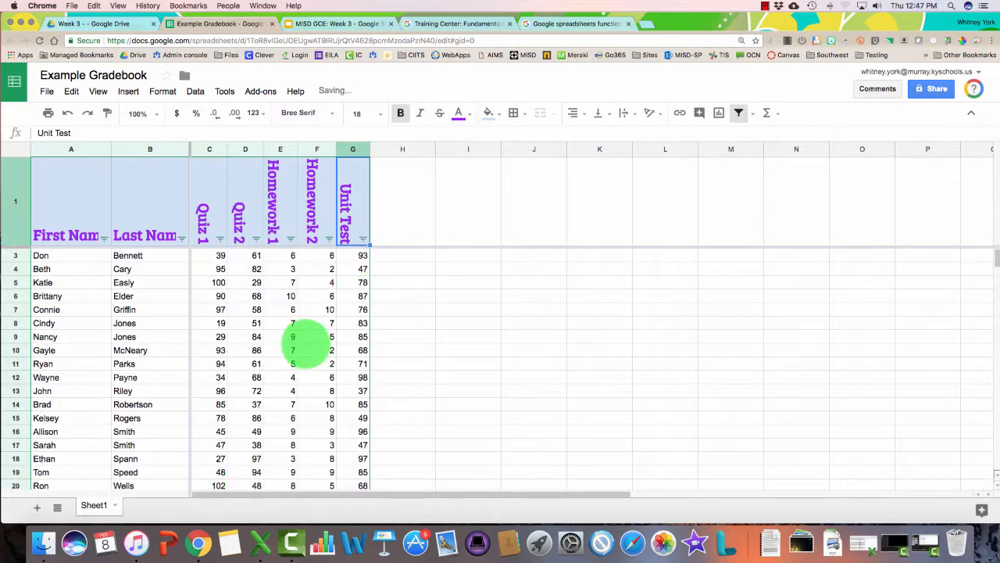
# - Filter the Unit Test column by condition to show only scores less than or equal to 50
pyautogui.click(362, 238)
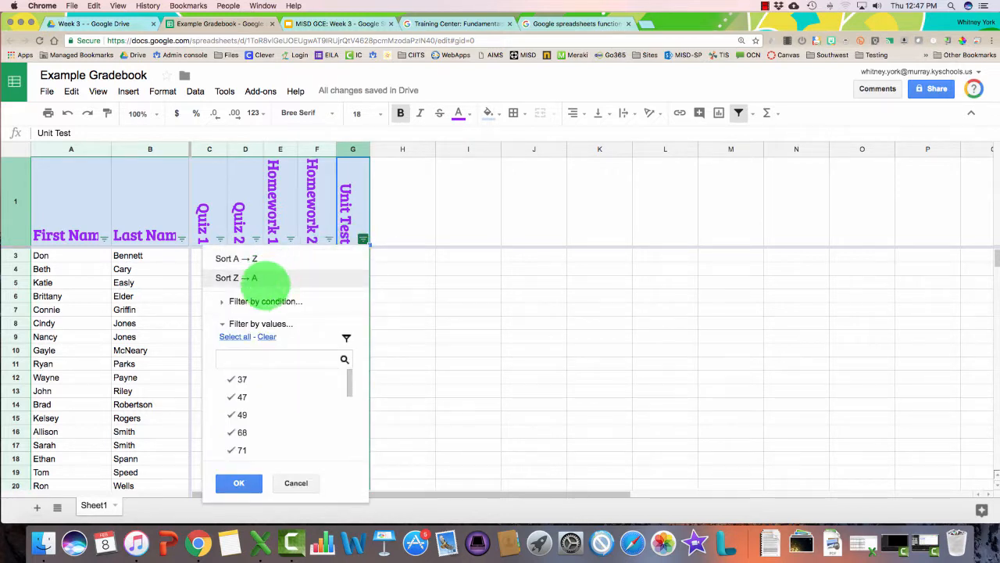
pyautogui.click(263, 301)
pyautogui.click(258, 322)
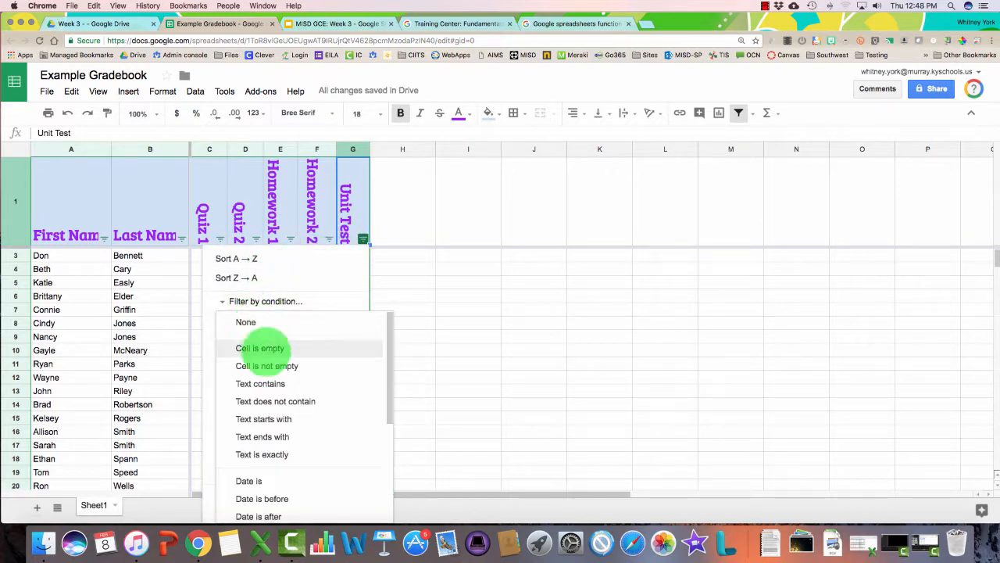
pyautogui.scroll(-3, 313, 418)
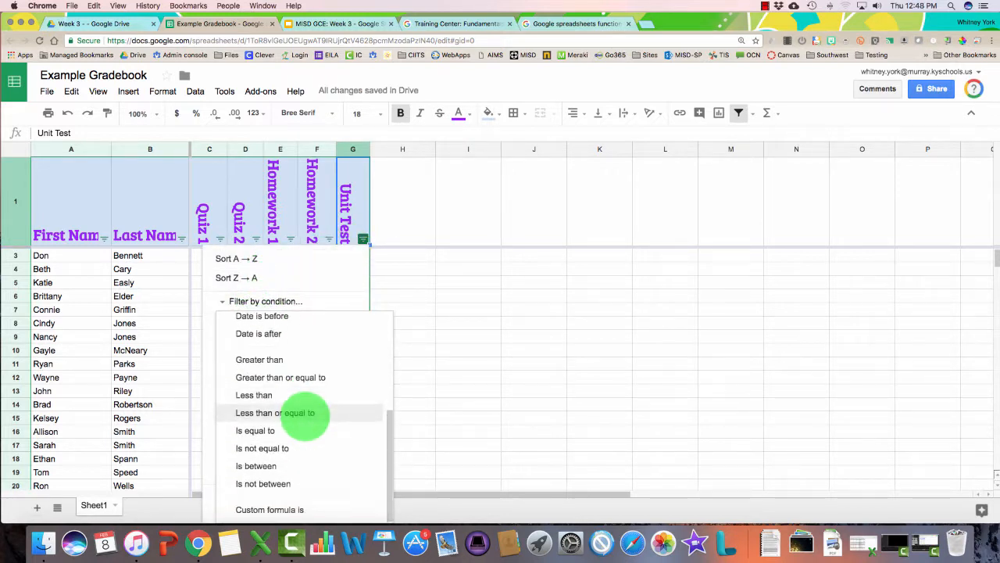
pyautogui.click(285, 413)
pyautogui.click(266, 344)
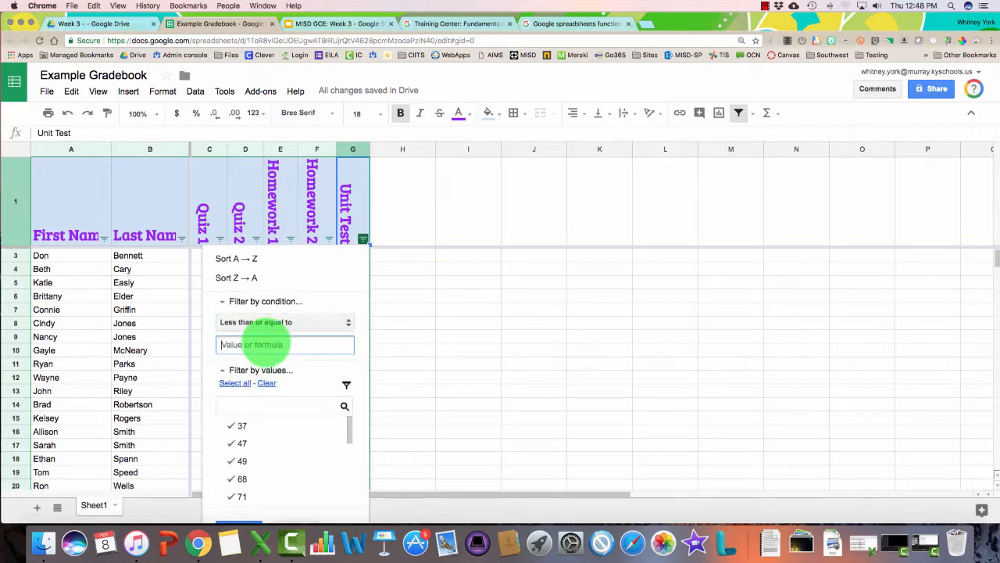
pyautogui.write('50')
pyautogui.scroll(-3, 265, 480)
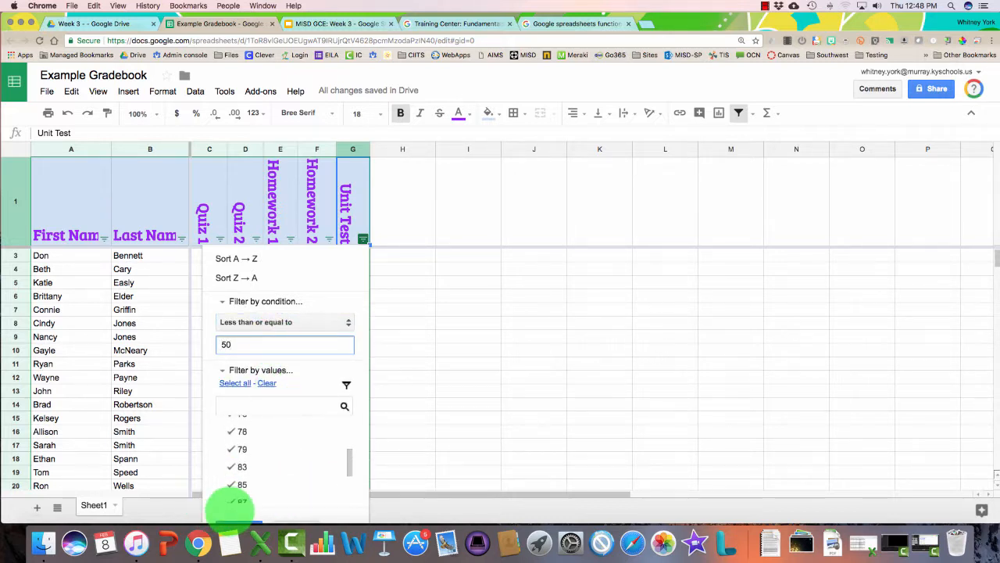
pyautogui.click(232, 516)
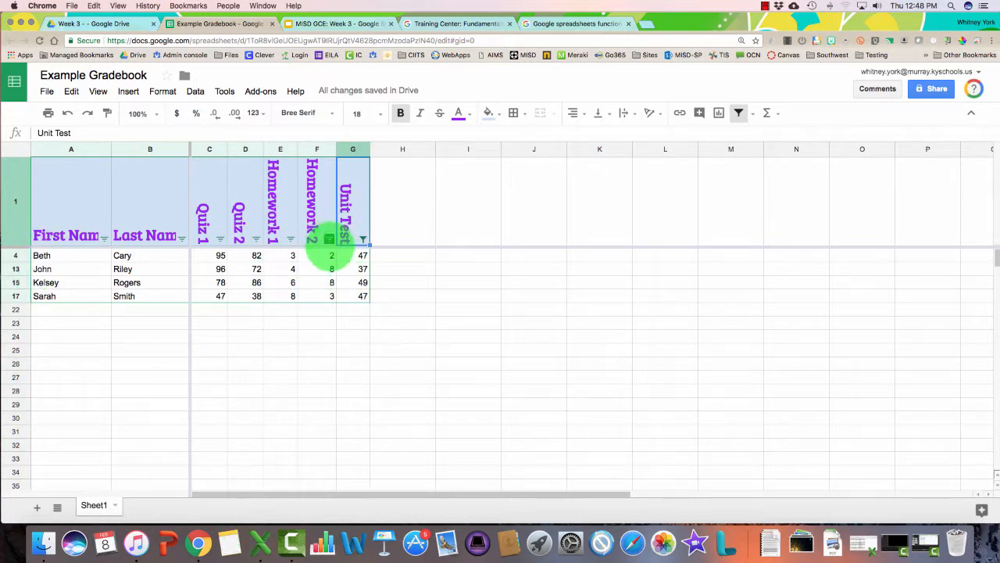
pyautogui.click(361, 281)
pyautogui.moveTo(361, 281); pyautogui.dragTo(237, 213)
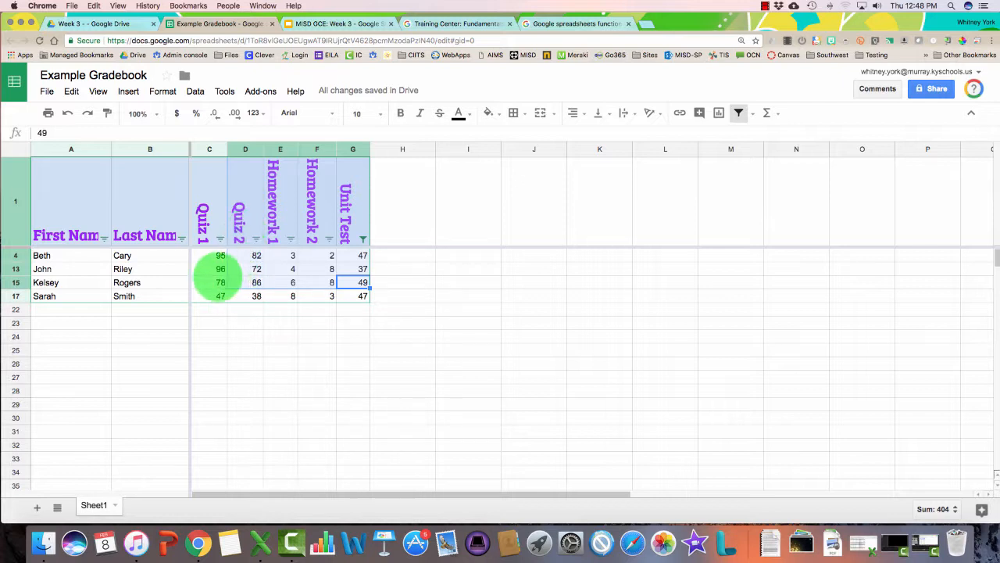
pyautogui.click(217, 282)
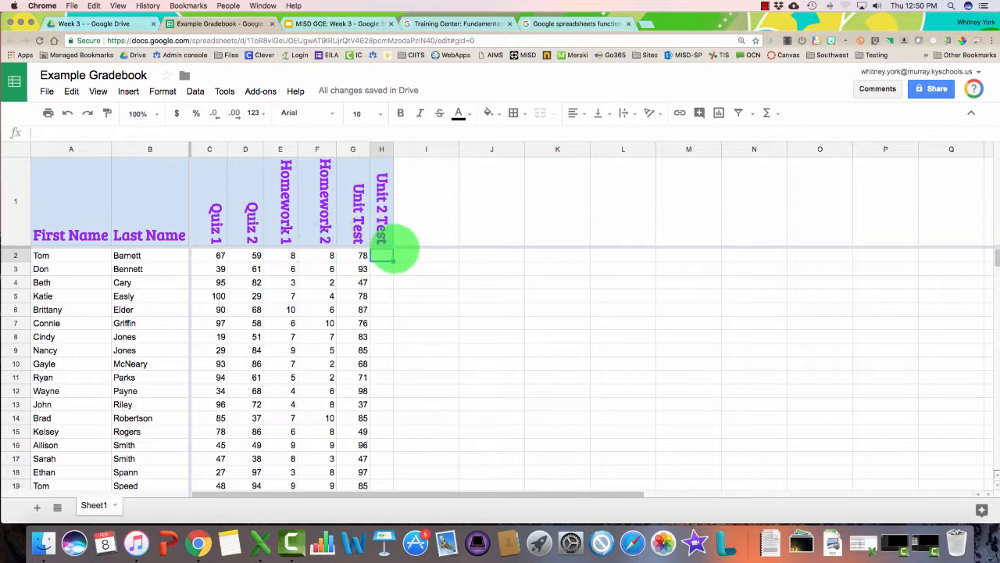
# - Select all score cells C2:H21, from Quiz 1 through the empty Unit 2 Test column
pyautogui.moveTo(383, 256); pyautogui.dragTo(216, 304)
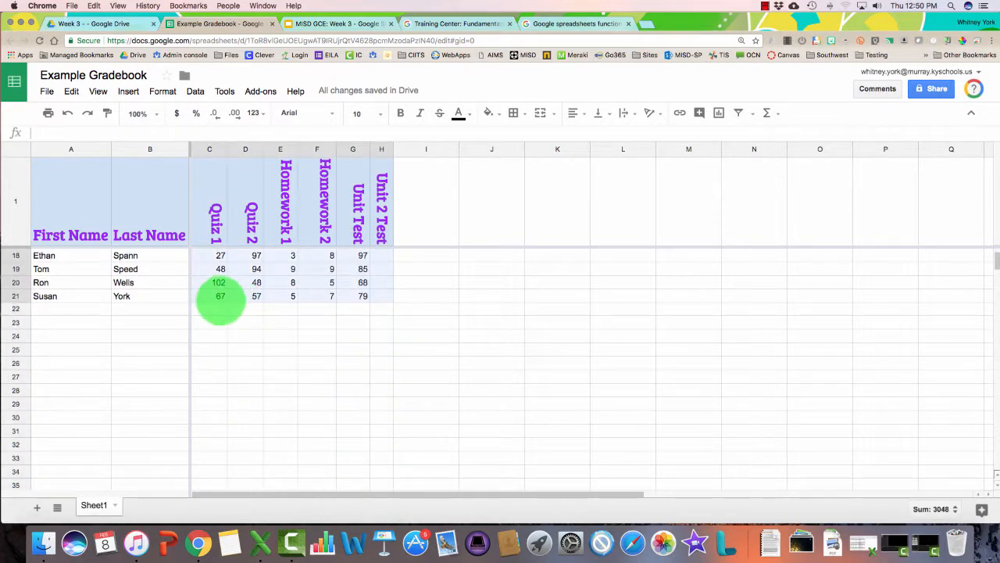
pyautogui.scroll(5, 302, 391)
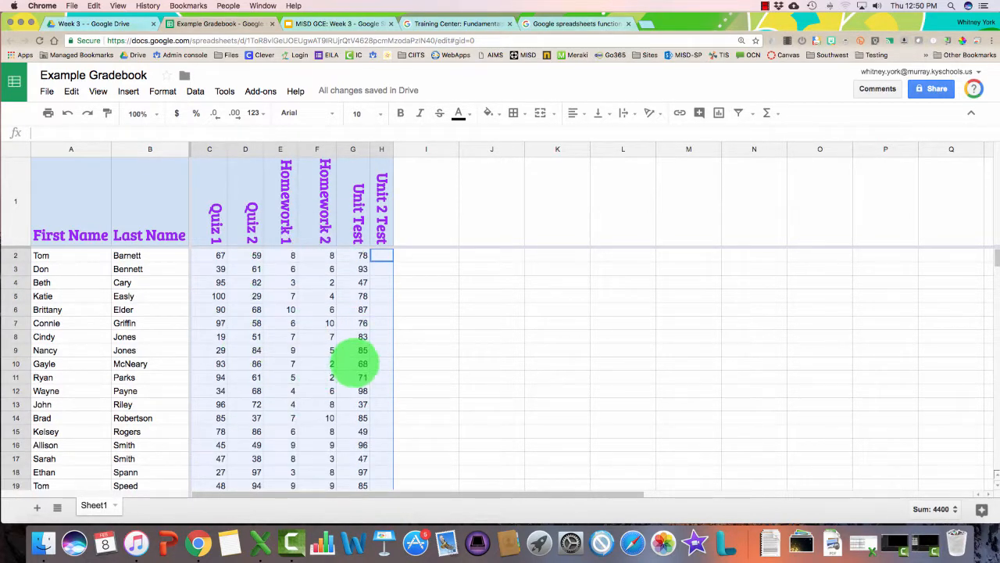
pyautogui.click(381, 255)
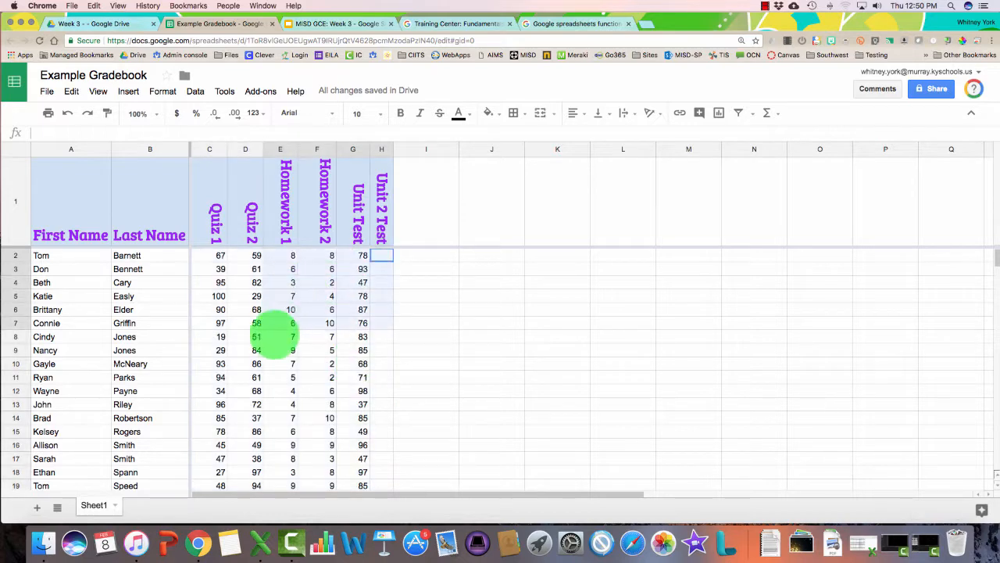
pyautogui.moveTo(209, 485); pyautogui.dragTo(196, 406)
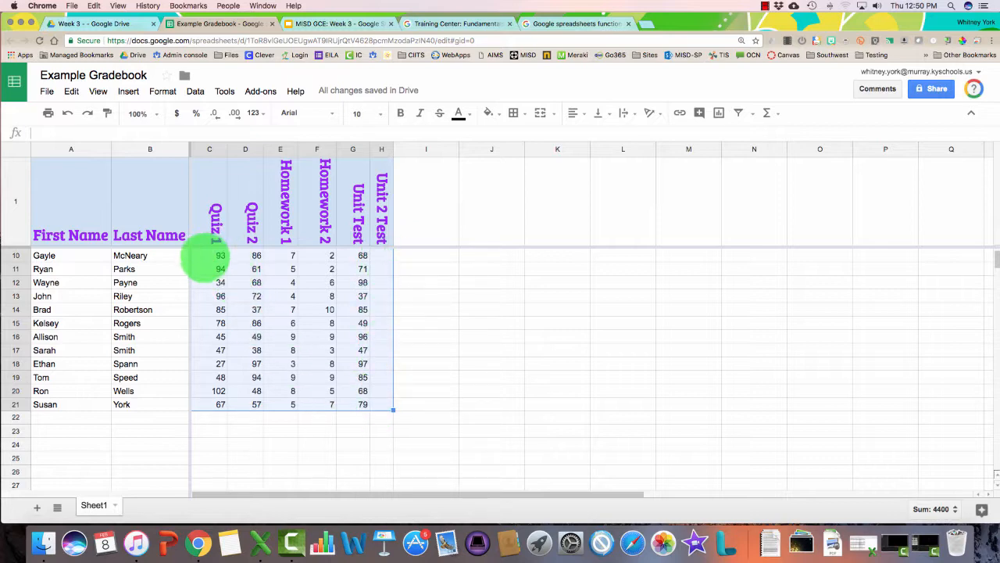
pyautogui.scroll(3, 275, 353)
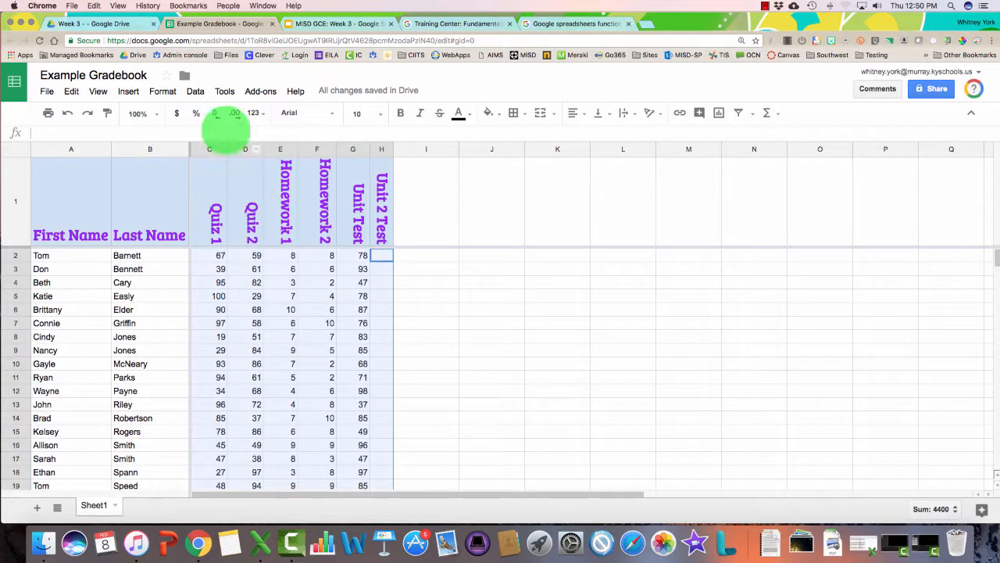
# - Set a data validation rule on score cells C2:H21 requiring a number between 0 and 100
pyautogui.click(191, 91)
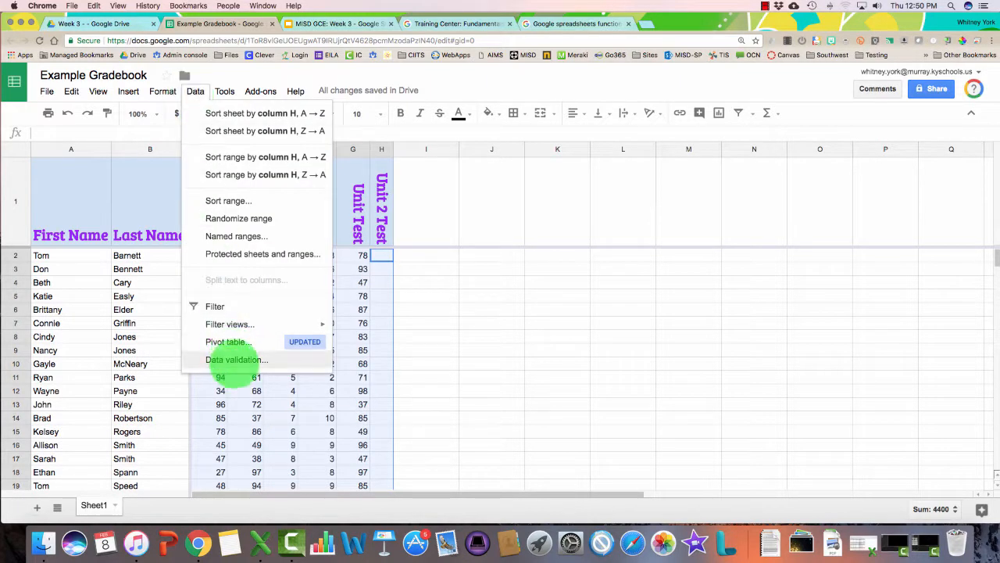
pyautogui.click(234, 359)
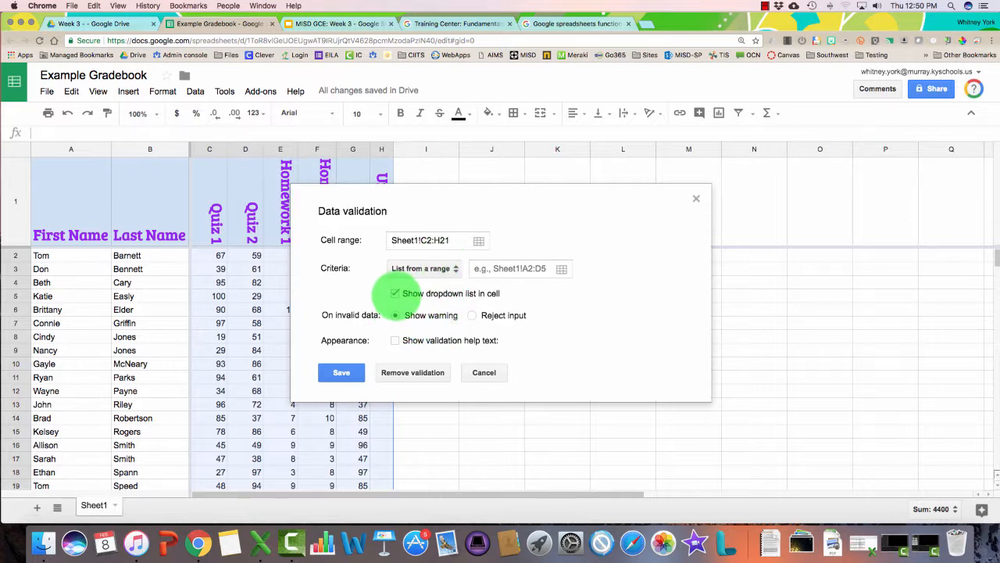
pyautogui.click(395, 293)
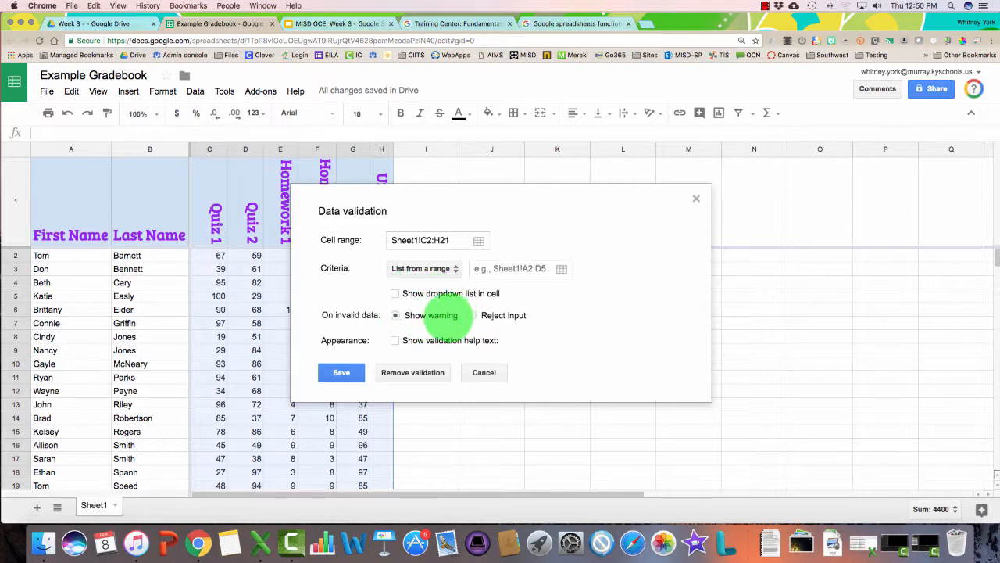
pyautogui.click(434, 268)
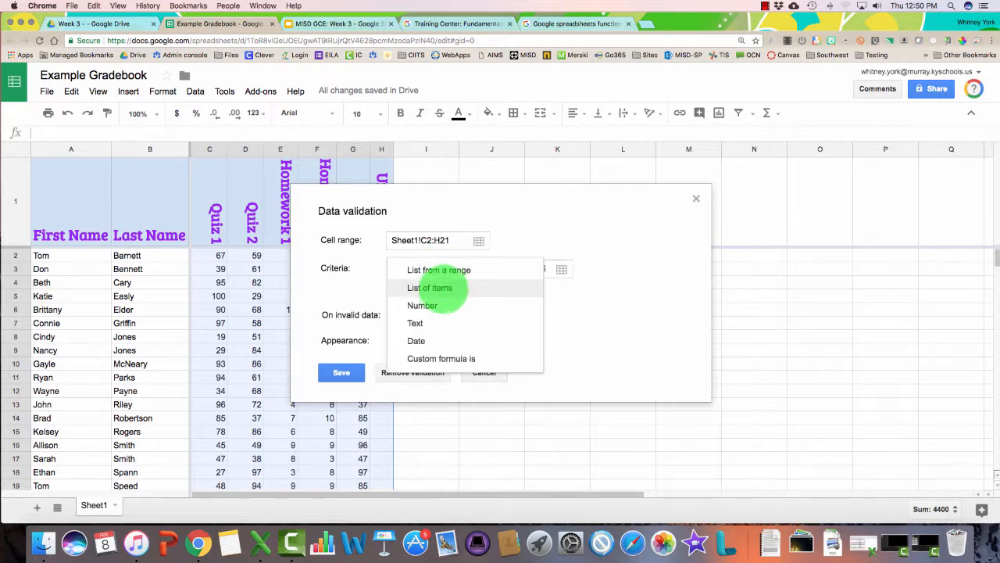
pyautogui.click(422, 305)
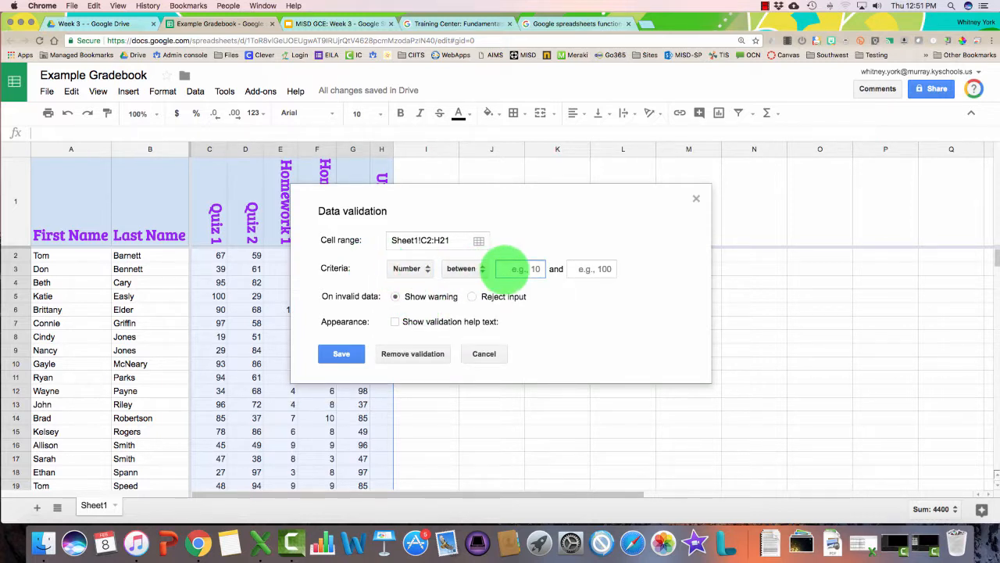
pyautogui.write('0')
pyautogui.click(586, 268)
pyautogui.write('1')
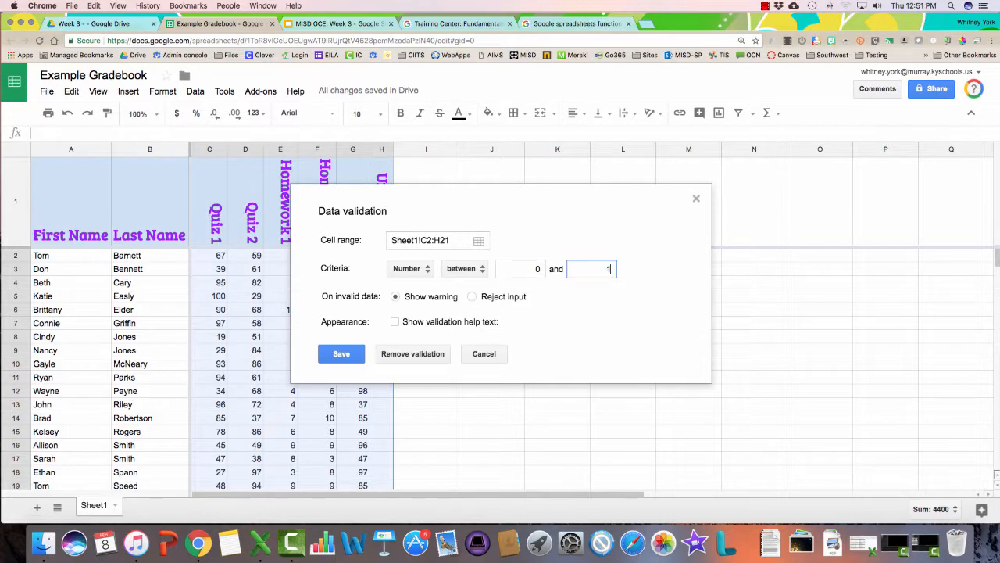
pyautogui.write('00')
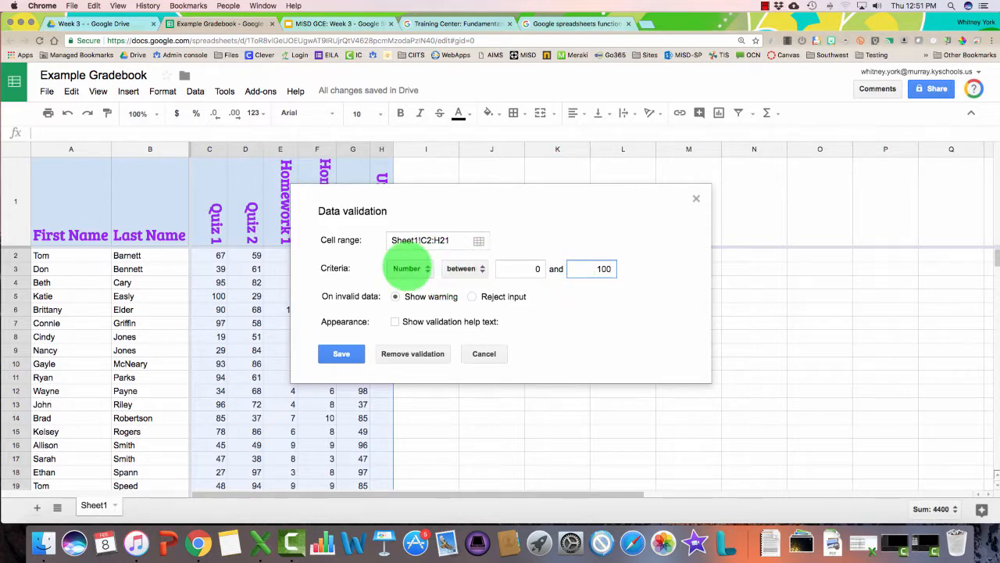
pyautogui.click(609, 269)
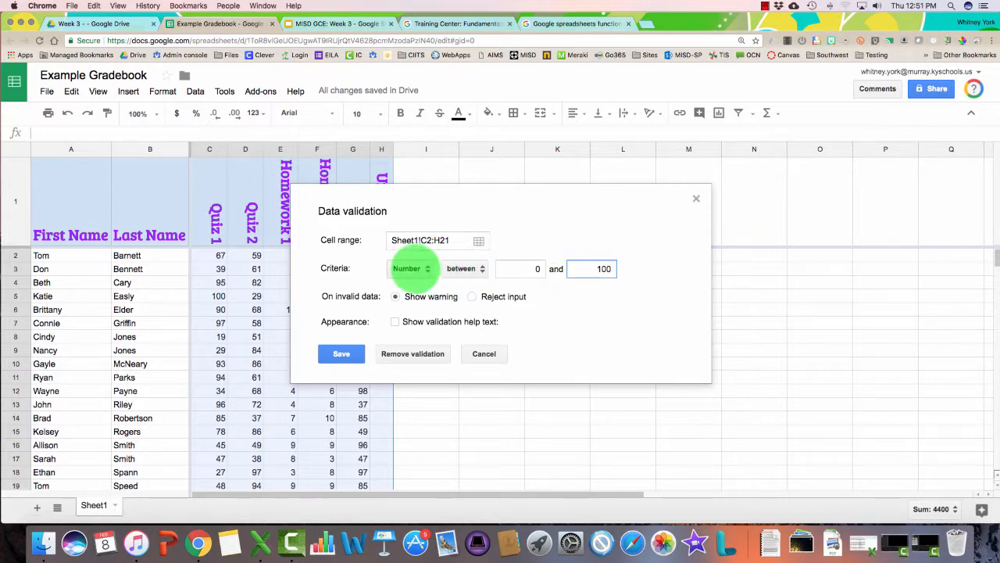
pyautogui.click(412, 269)
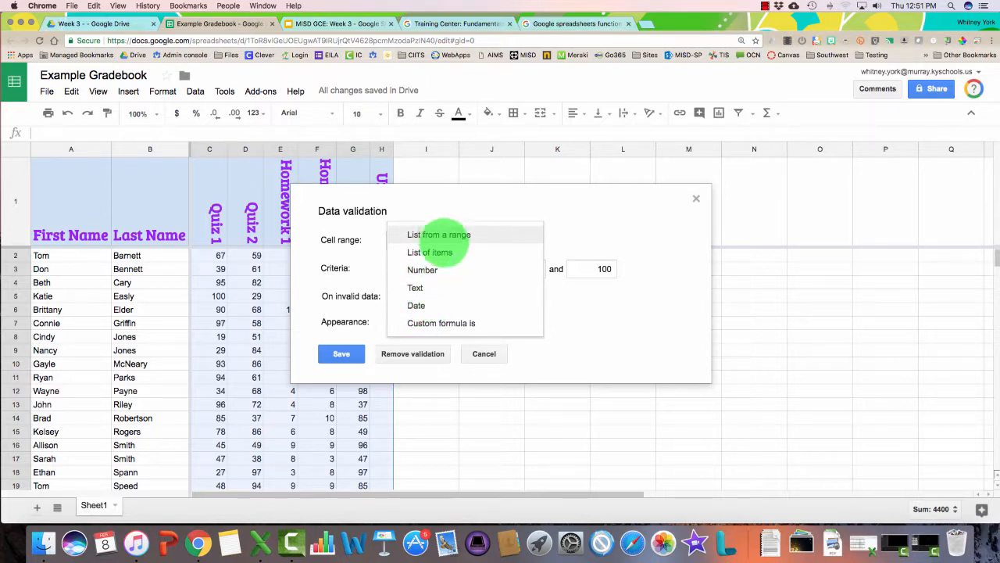
pyautogui.click(584, 218)
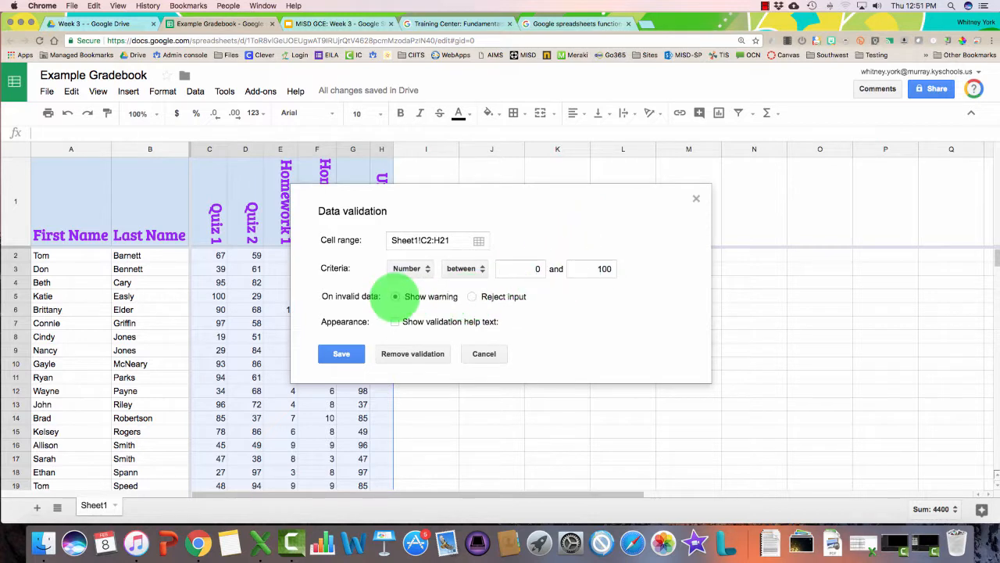
# - Turn on the validation help text "Enter a number between 0 and 100", keep Show warning for invalid data, and save the rule
pyautogui.scroll(-5, 235, 367)
pyautogui.scroll(5, 238, 359)
pyautogui.scroll(-4, 244, 362)
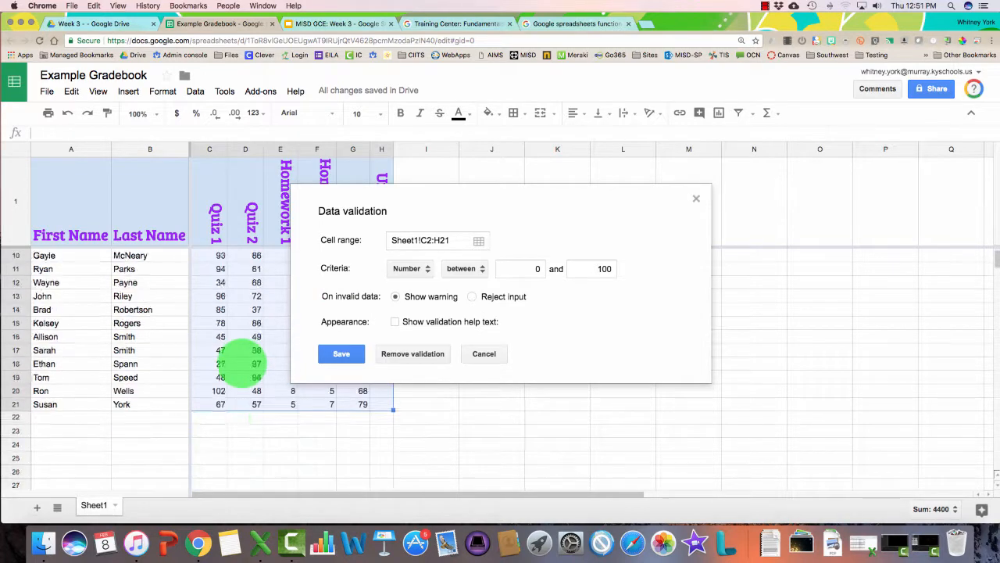
pyautogui.scroll(-3, 247, 363)
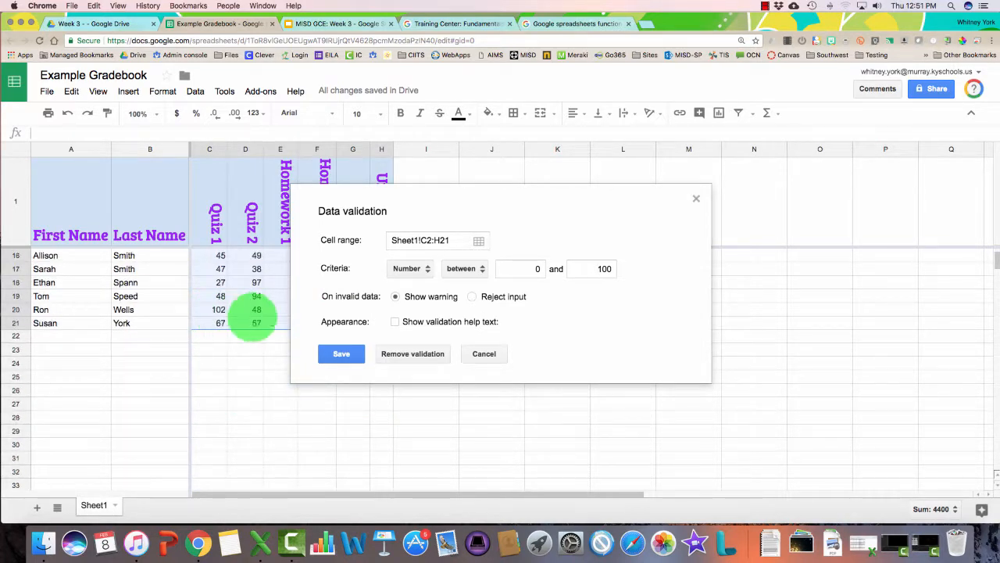
pyautogui.click(395, 321)
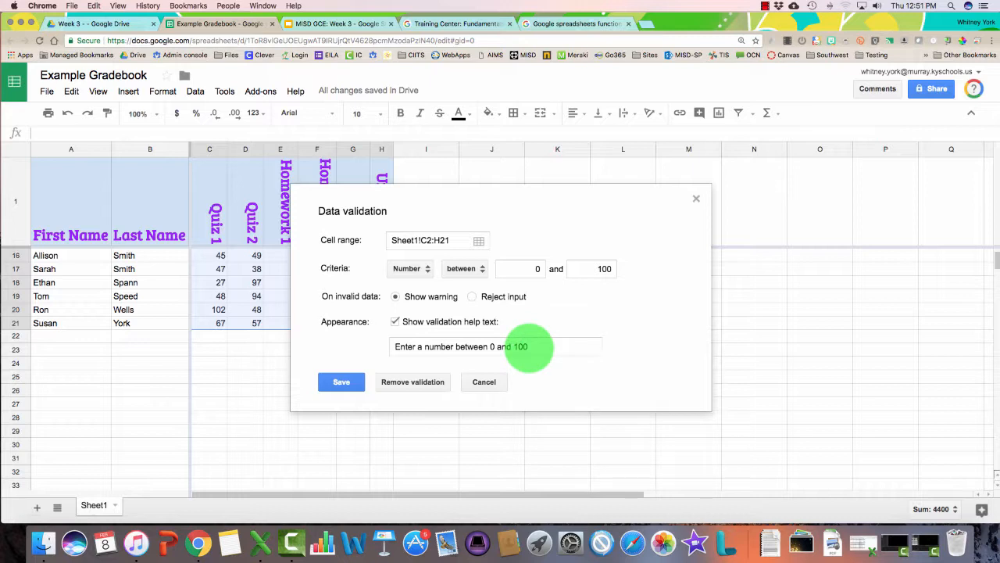
pyautogui.click(341, 382)
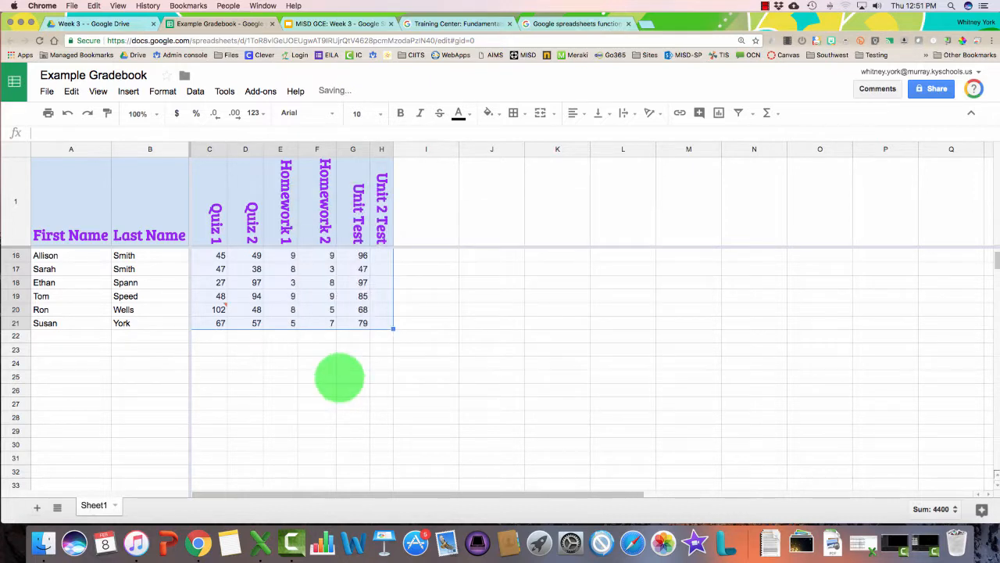
# - Check the invalid-data warning on the Quiz 1 score in C20 and replace that score with 100
pyautogui.moveTo(213, 308)
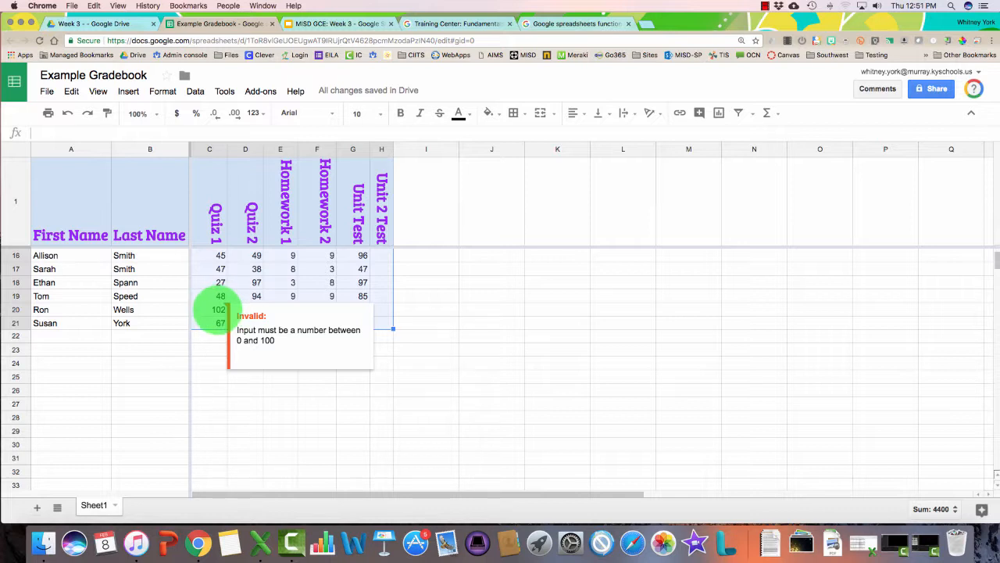
pyautogui.click(214, 308)
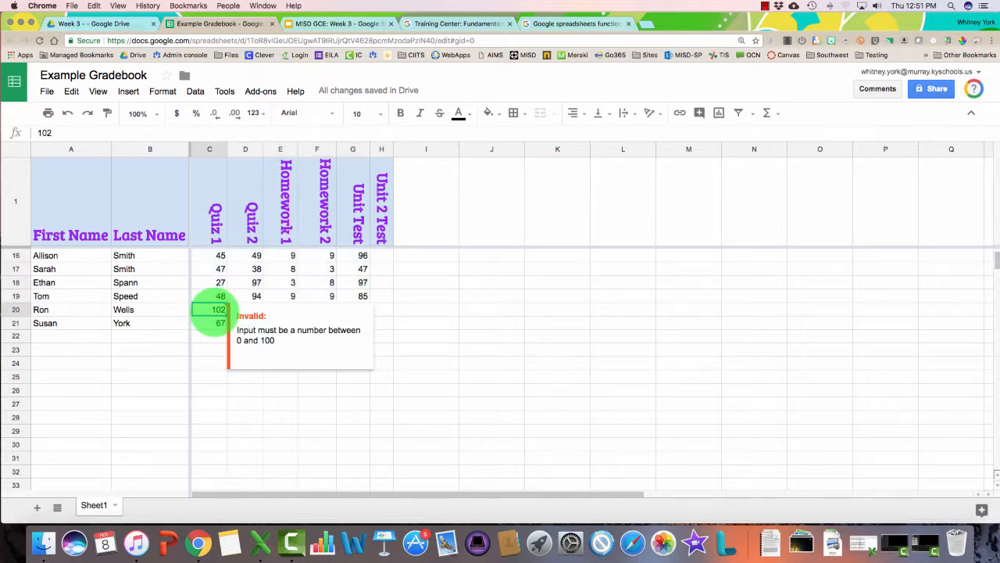
pyautogui.write('100')
pyautogui.press('Return')
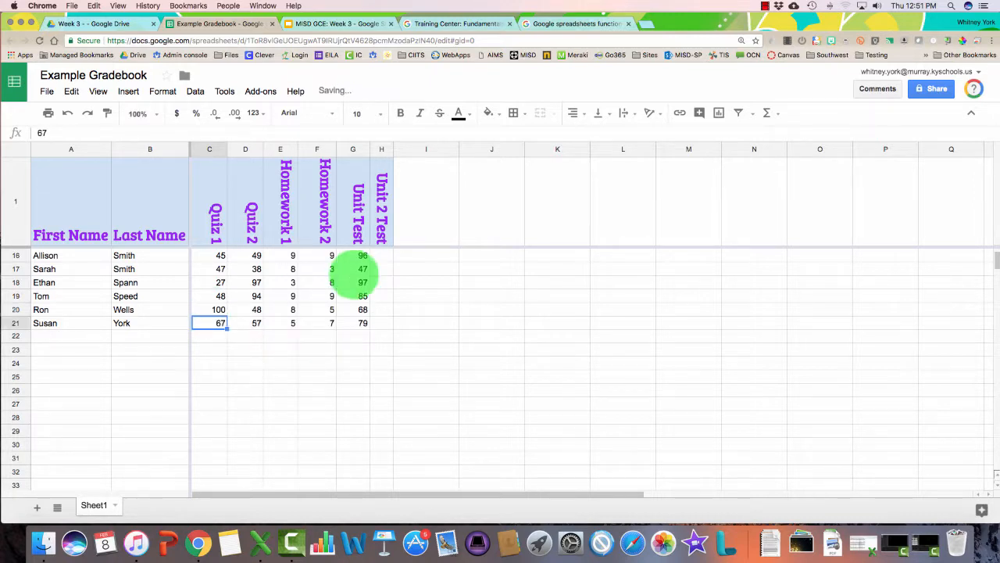
# - Try out the validation in the Unit 2 Test column by entering 12 in H18 and "test" in H19, and check the flagged cell
pyautogui.click(383, 282)
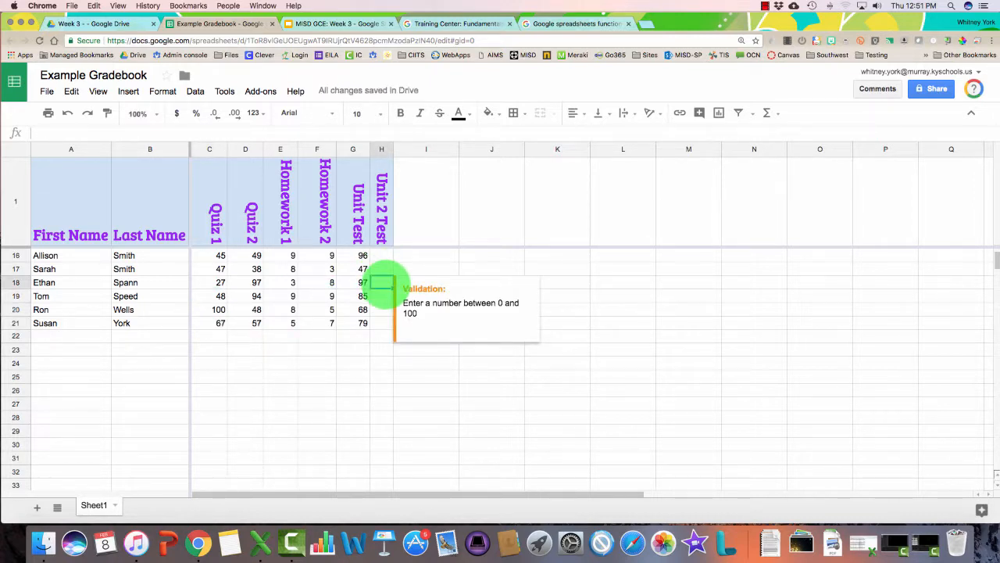
pyautogui.write('12')
pyautogui.press('Return')
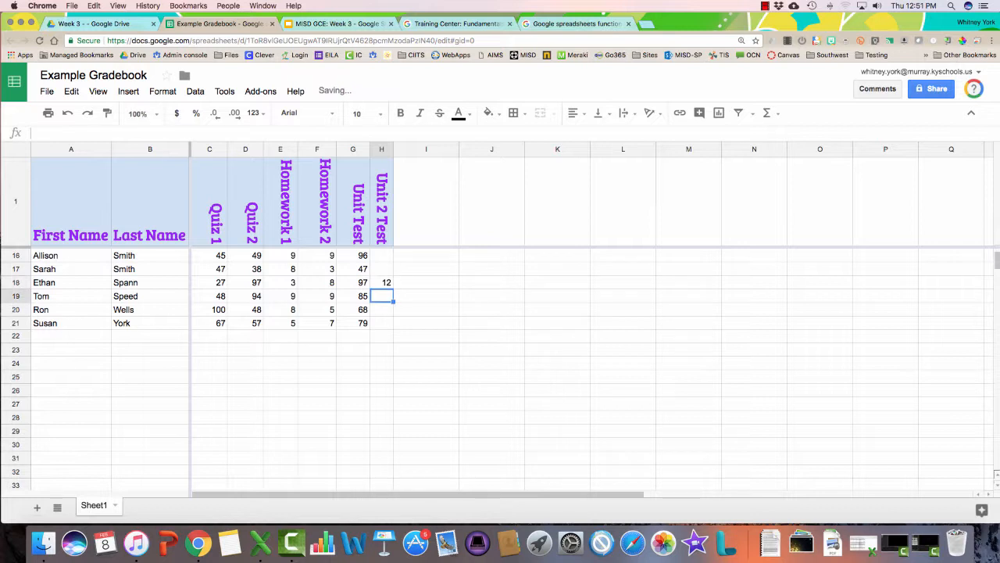
pyautogui.write('test')
pyautogui.press('Return')
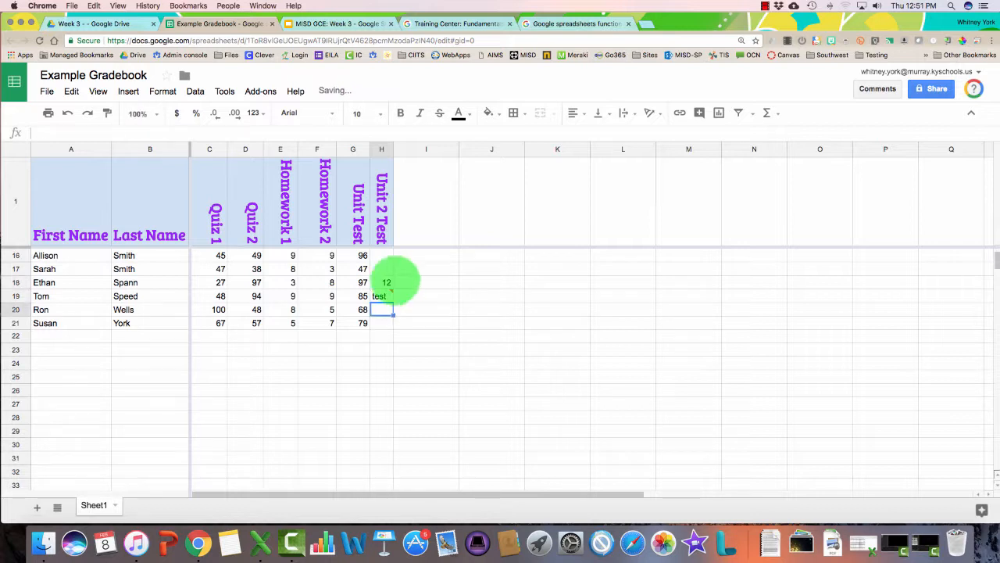
pyautogui.moveTo(383, 295)
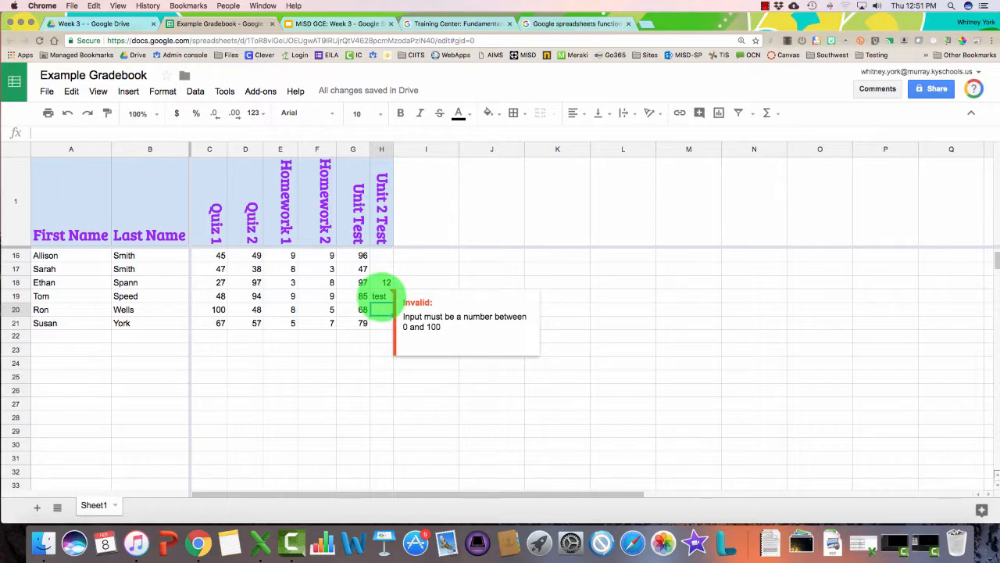
pyautogui.scroll(5, 383, 301)
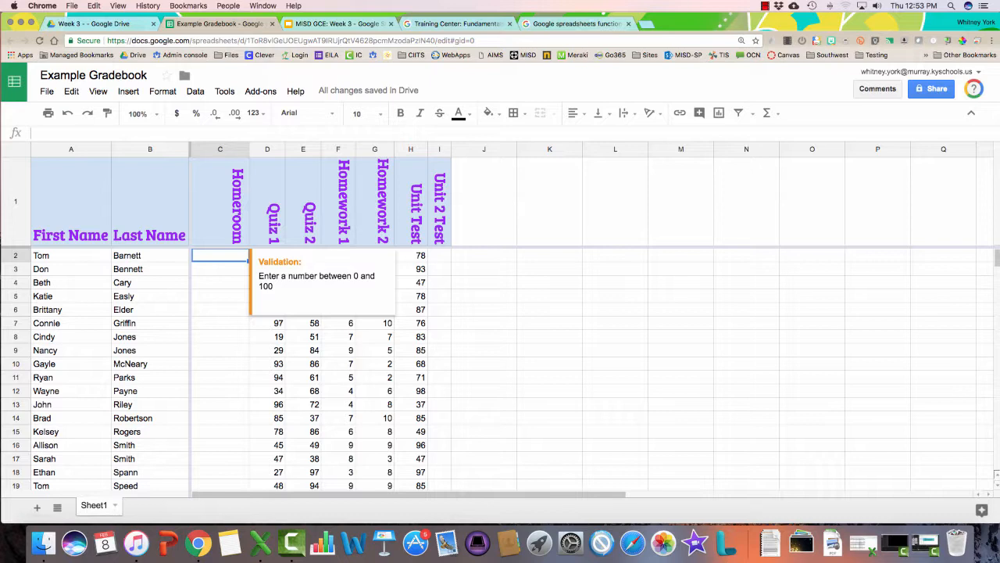
# - Add a new sheet and enter the heading "Homeroom Teachers" in A1
pyautogui.click(220, 363)
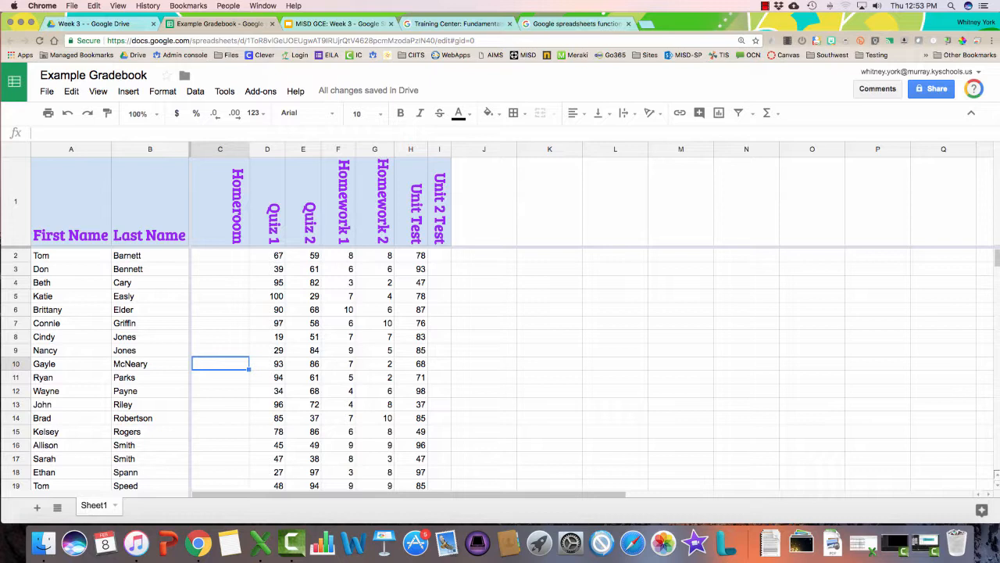
pyautogui.click(36, 507)
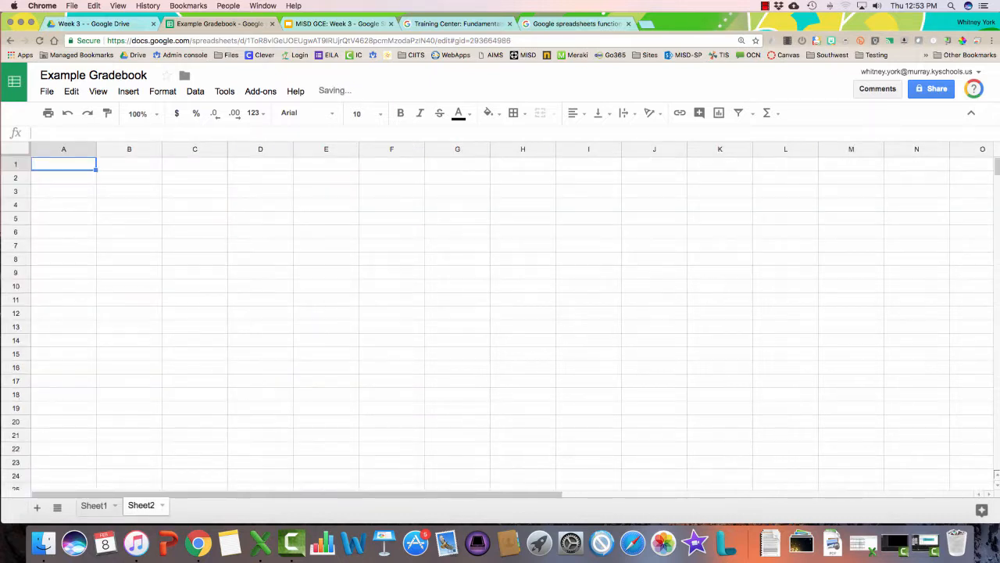
pyautogui.write('Ho')
pyautogui.press('BackSpace')
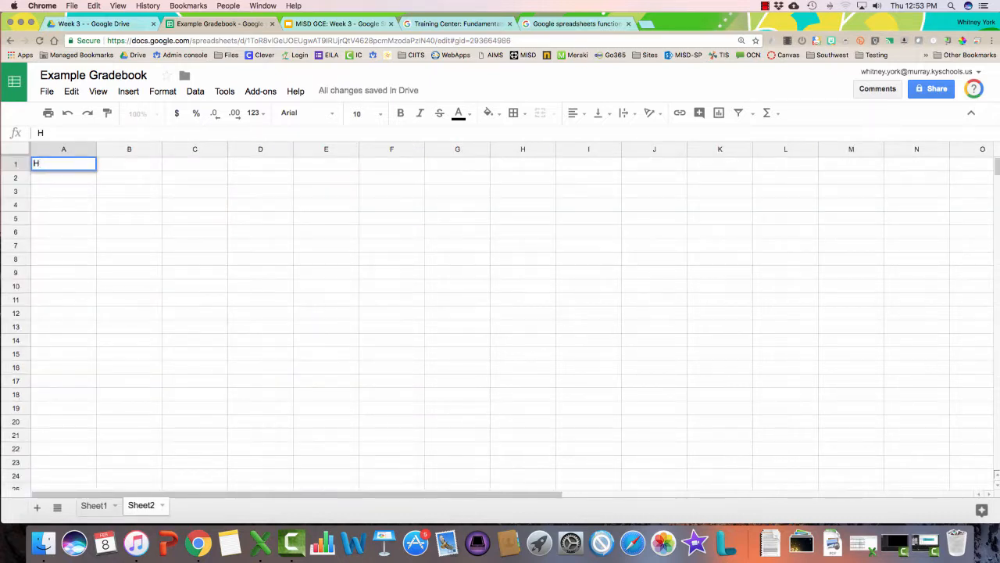
pyautogui.write('omeroom Teachers')
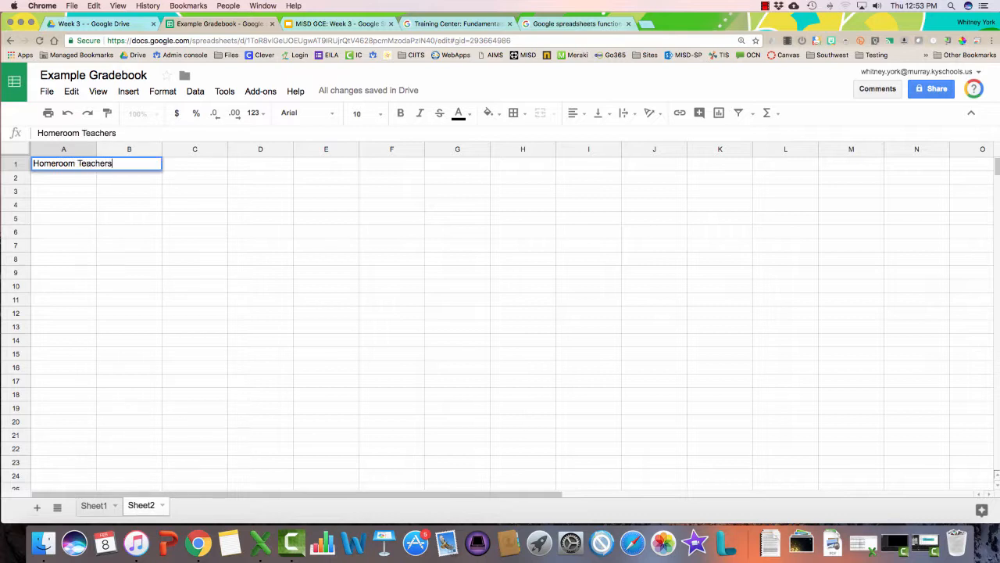
pyautogui.press('Return')
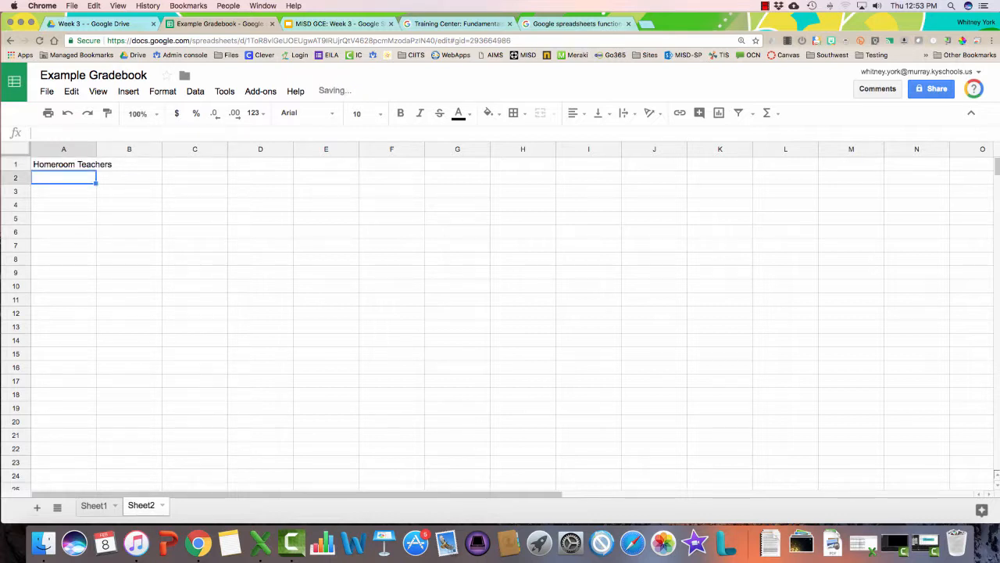
# - List five homeroom teachers' last names in A2 to A6 under the heading
pyautogui.write('Smith')
pyautogui.press('Return')
pyautogui.write('James')
pyautogui.press('Return')
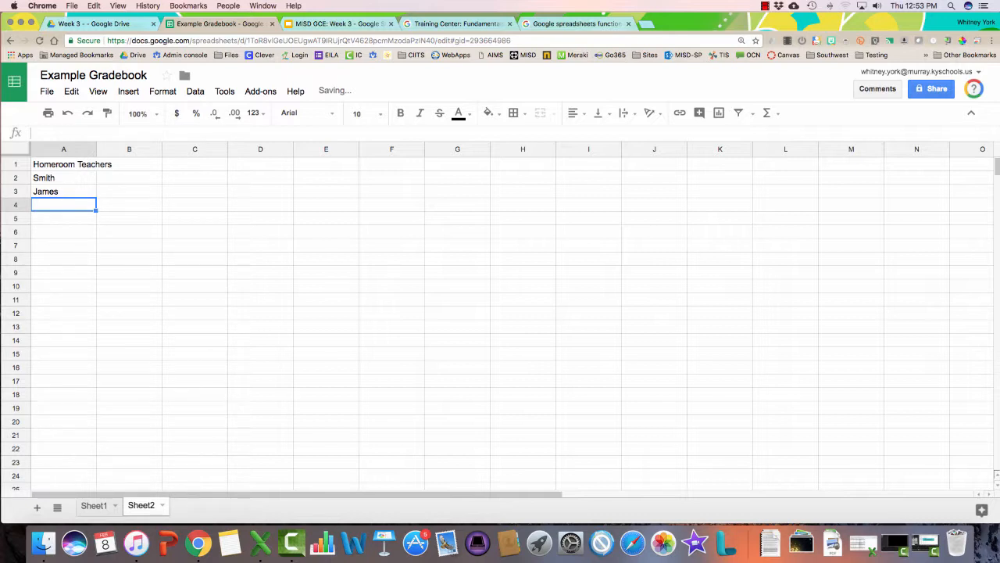
pyautogui.write('York')
pyautogui.press('Return')
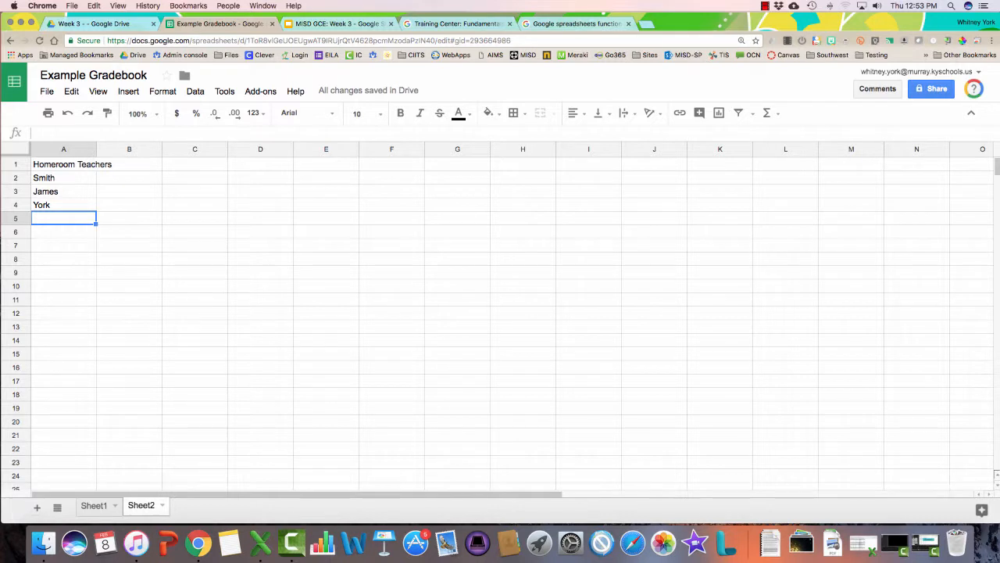
pyautogui.write('Carter')
pyautogui.press('Return')
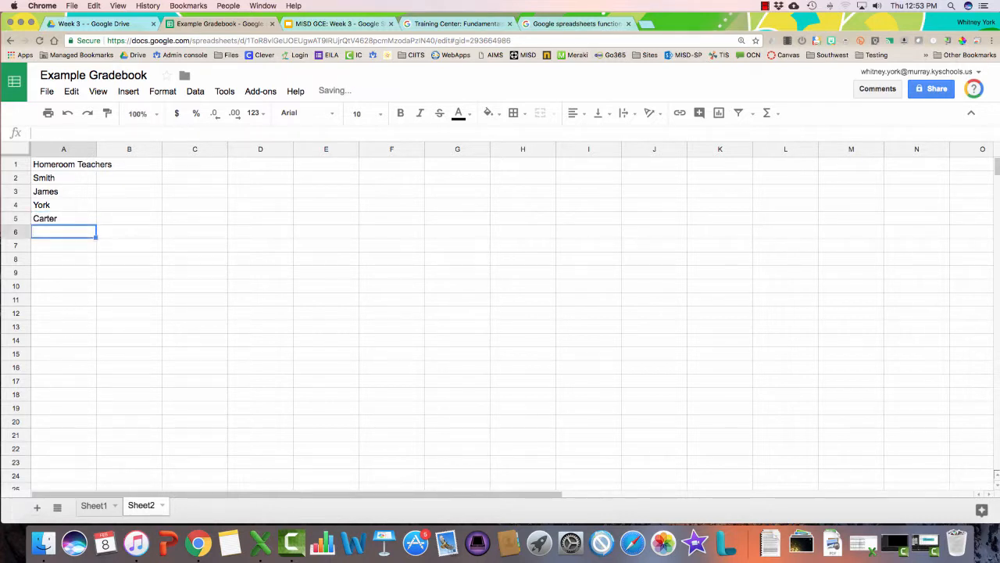
pyautogui.write('Driver')
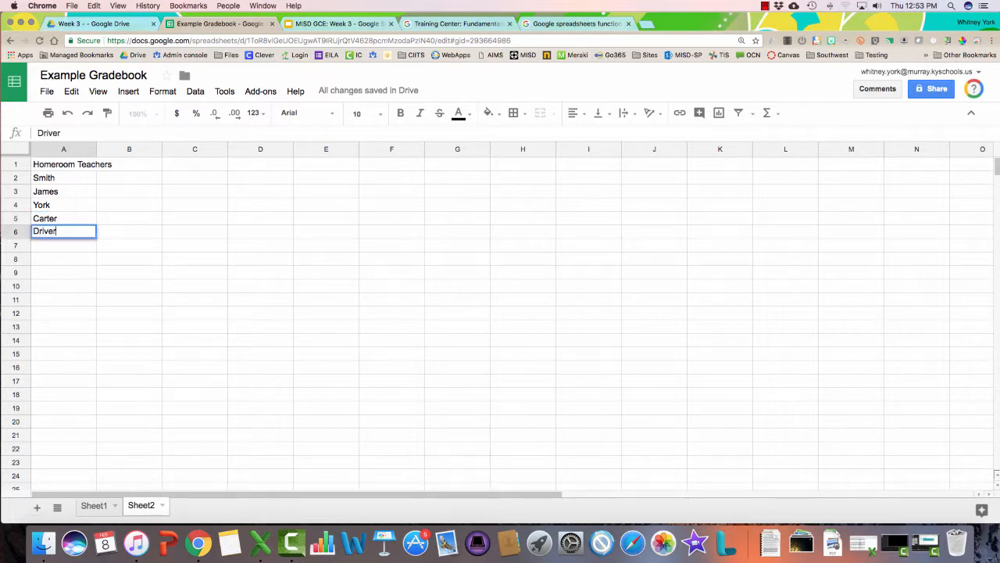
pyautogui.press('Return')
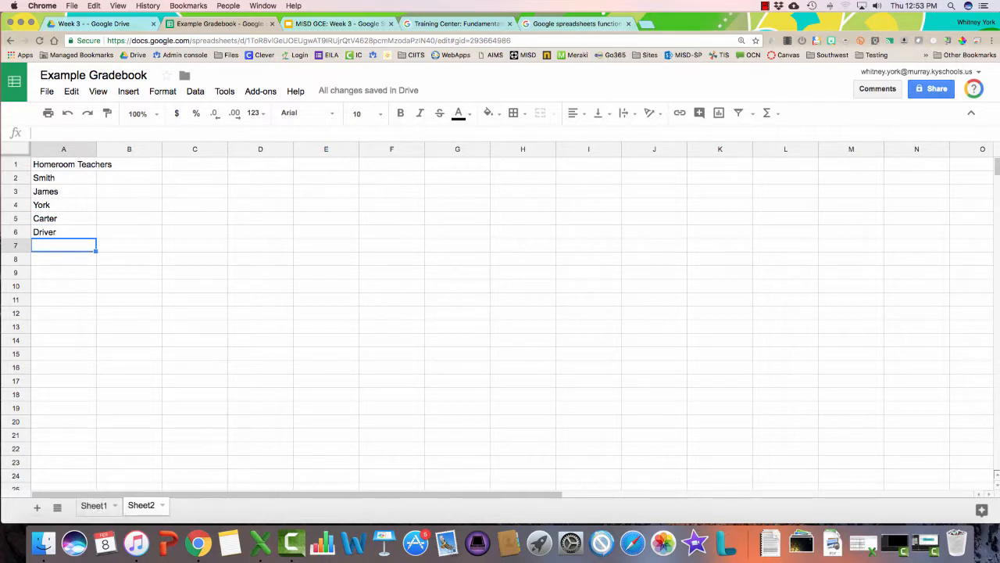
# - Start a data validation rule for the Homeroom cells C2:C21 on Sheet1 with the criteria List from a range
pyautogui.click(94, 505)
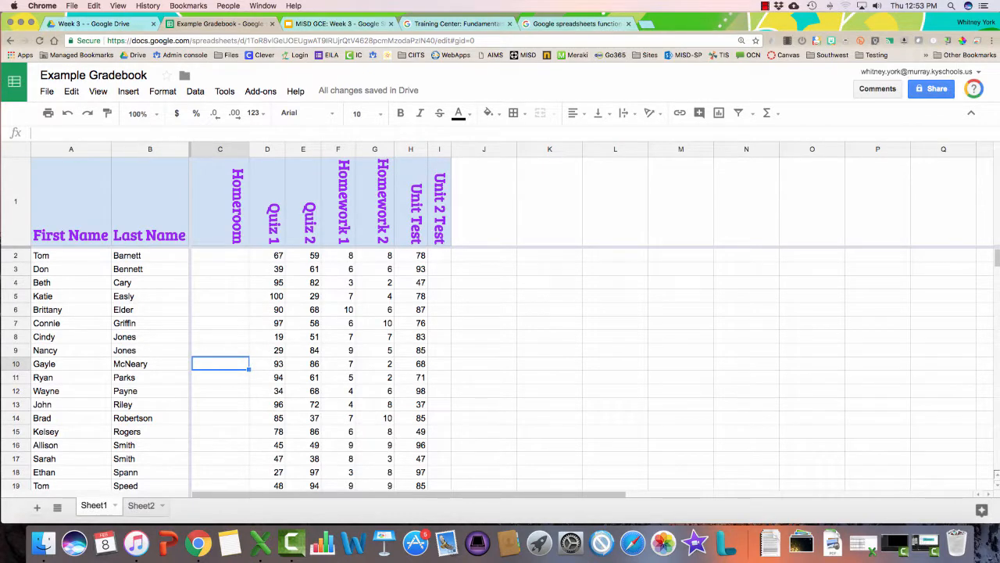
pyautogui.moveTo(220, 255); pyautogui.dragTo(220, 431)
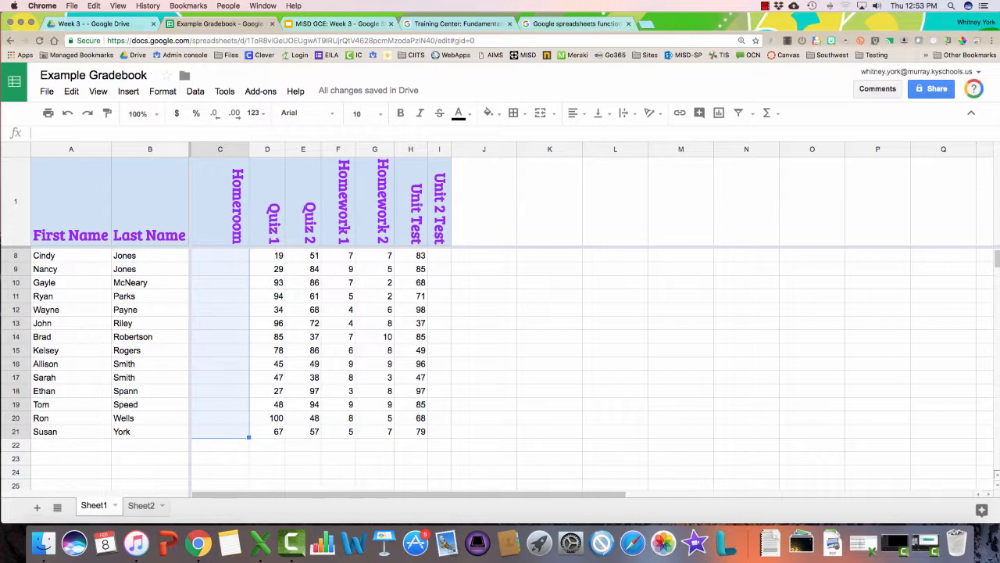
pyautogui.click(196, 91)
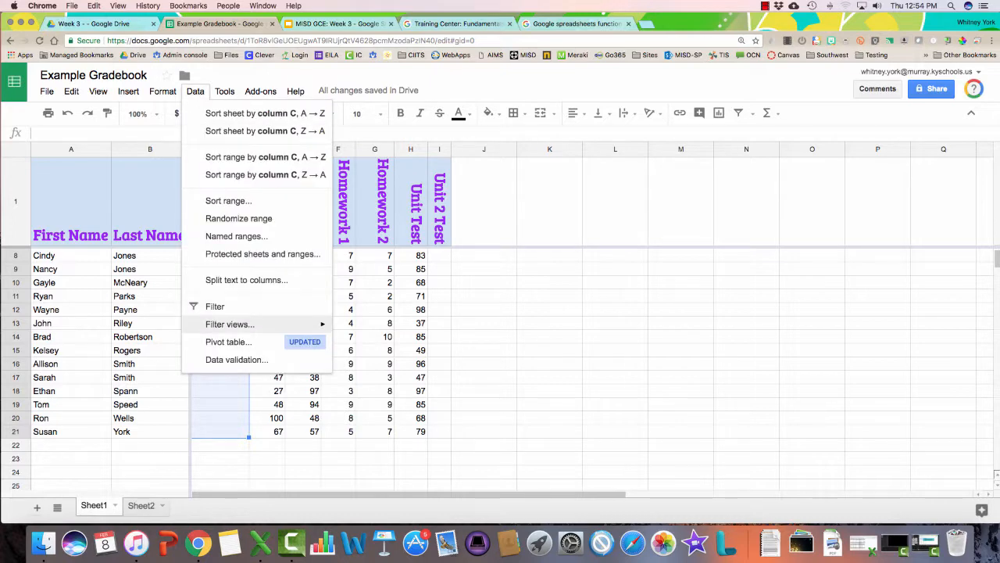
pyautogui.click(236, 360)
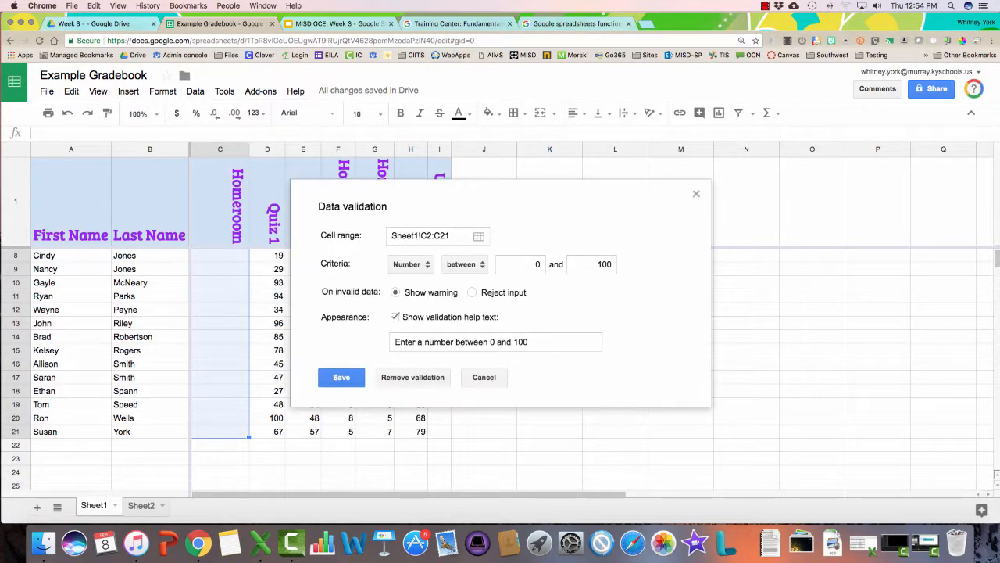
pyautogui.click(410, 264)
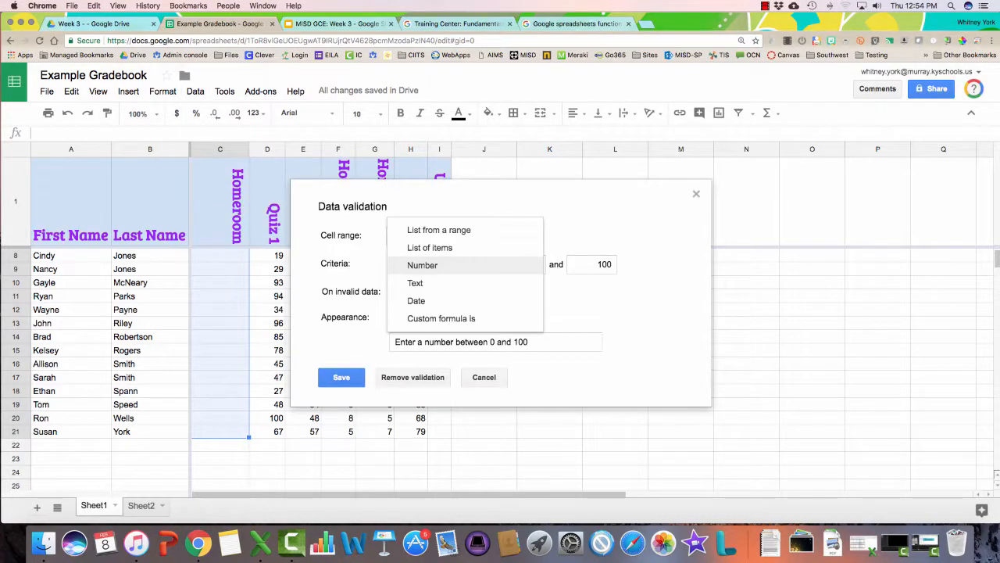
pyautogui.press('Return')
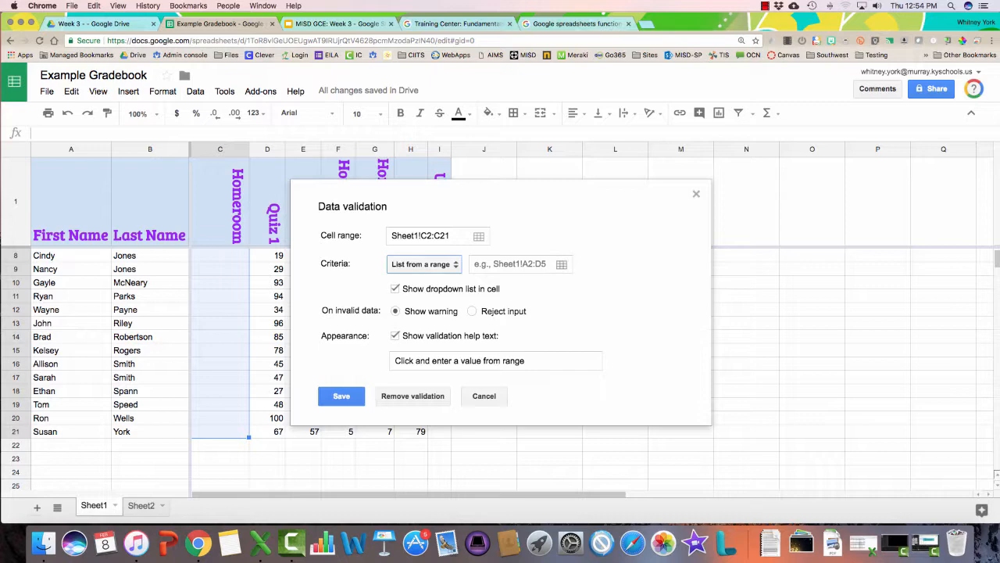
# - Set the teacher names in Sheet2!A2:A6 as the validation's source range and save the rule
pyautogui.click(561, 264)
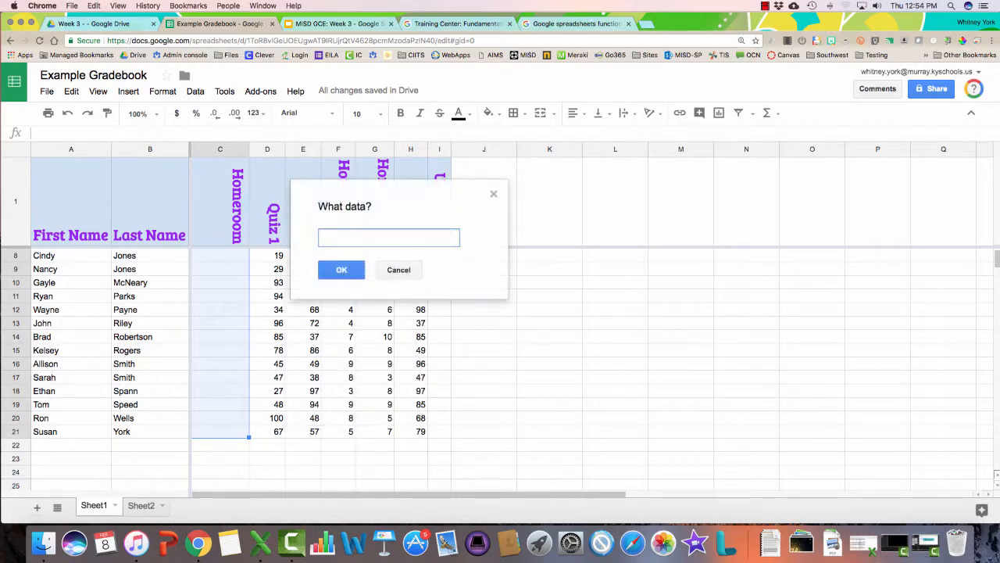
pyautogui.click(141, 505)
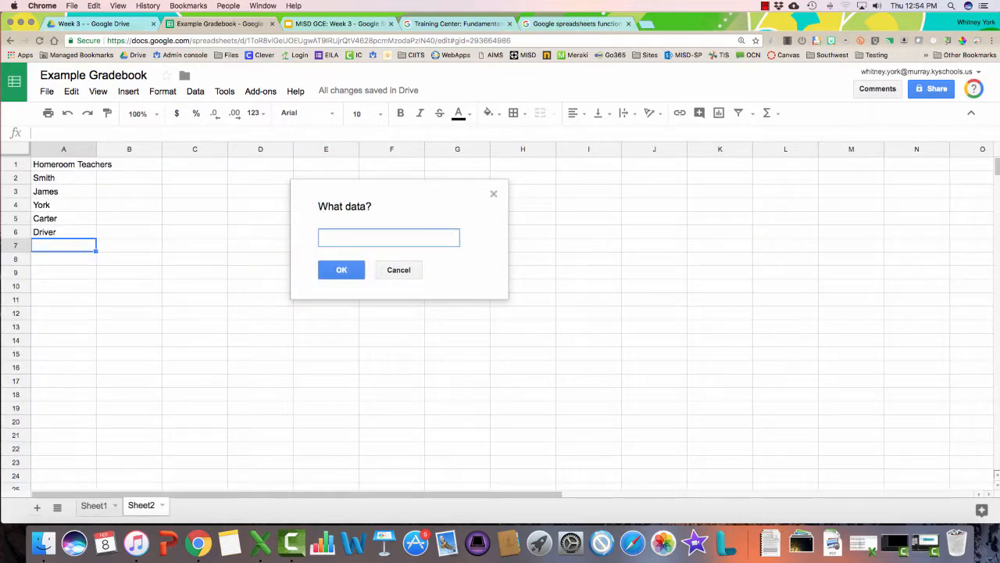
pyautogui.moveTo(44, 178); pyautogui.dragTo(43, 232)
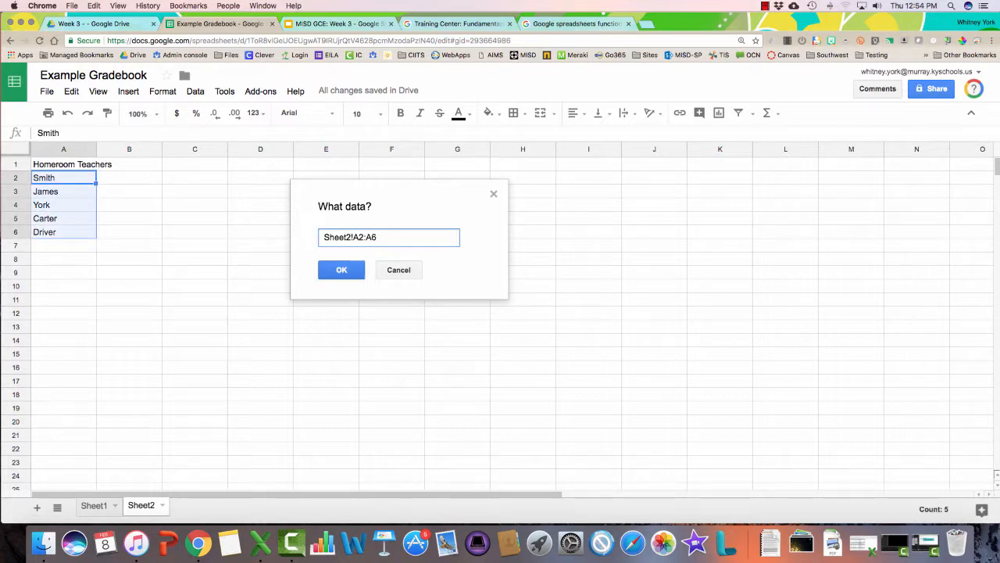
pyautogui.press('Return')
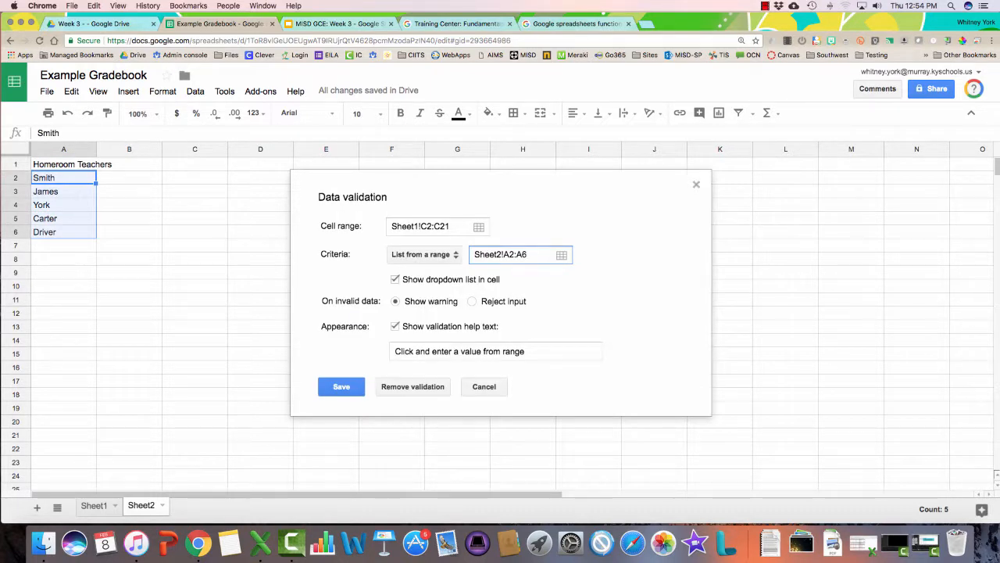
pyautogui.click(341, 386)
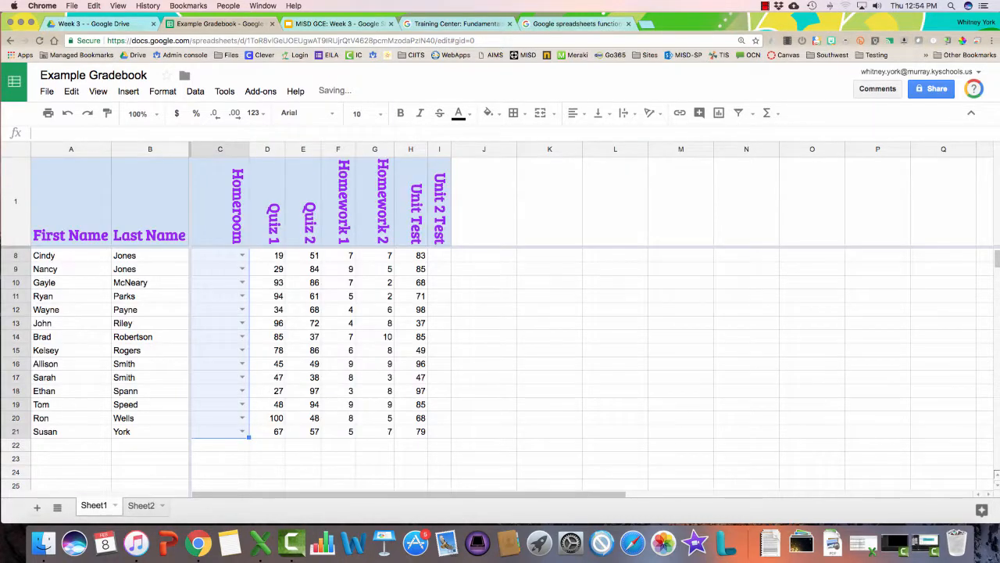
# - Assign homerooms in C2 to C5 from the dropdown lists, using the first four teachers in list order
pyautogui.click(308, 323)
pyautogui.scroll(2, 213, 356)
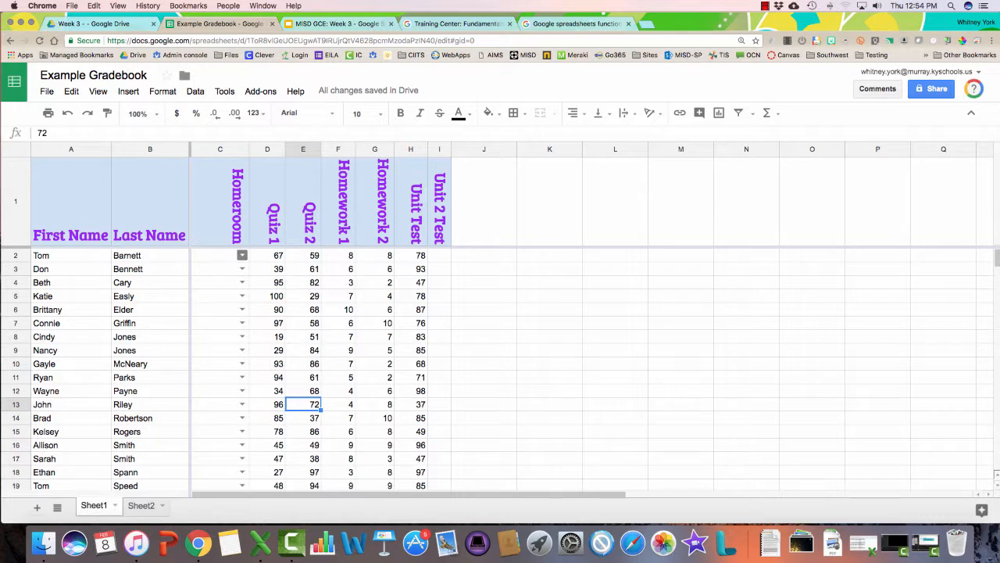
pyautogui.click(243, 255)
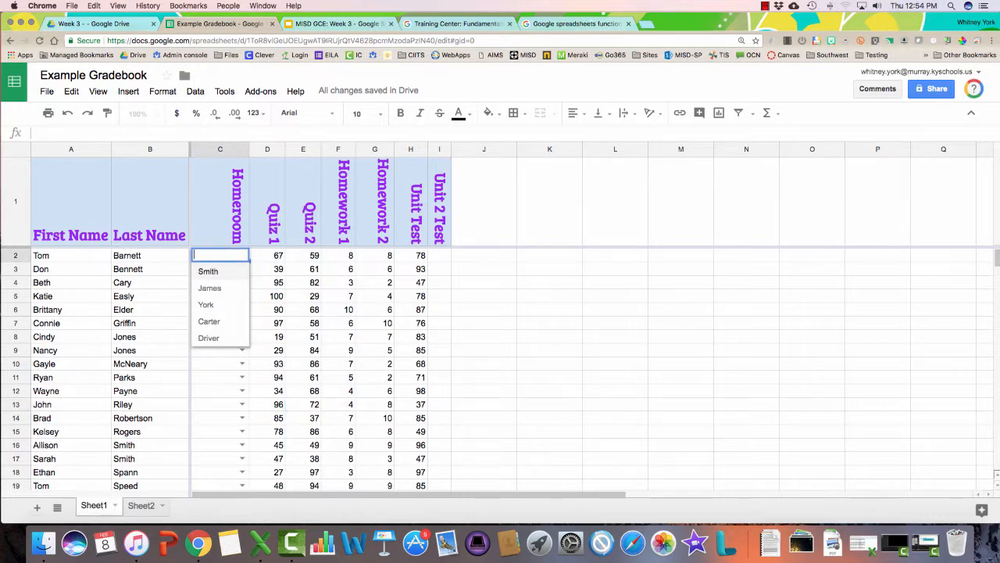
pyautogui.click(207, 271)
pyautogui.click(242, 269)
pyautogui.click(209, 301)
pyautogui.click(242, 282)
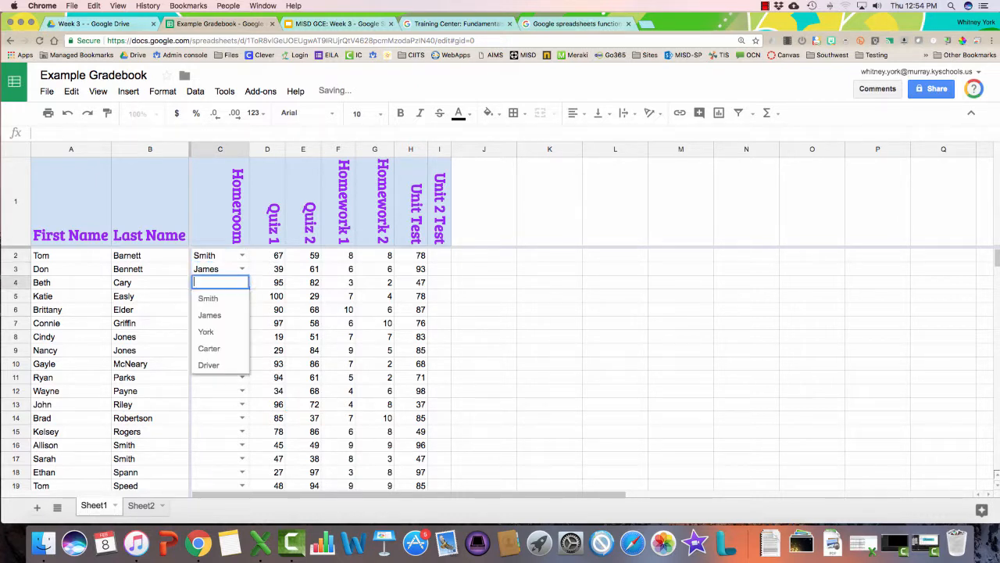
pyautogui.click(206, 331)
pyautogui.click(242, 296)
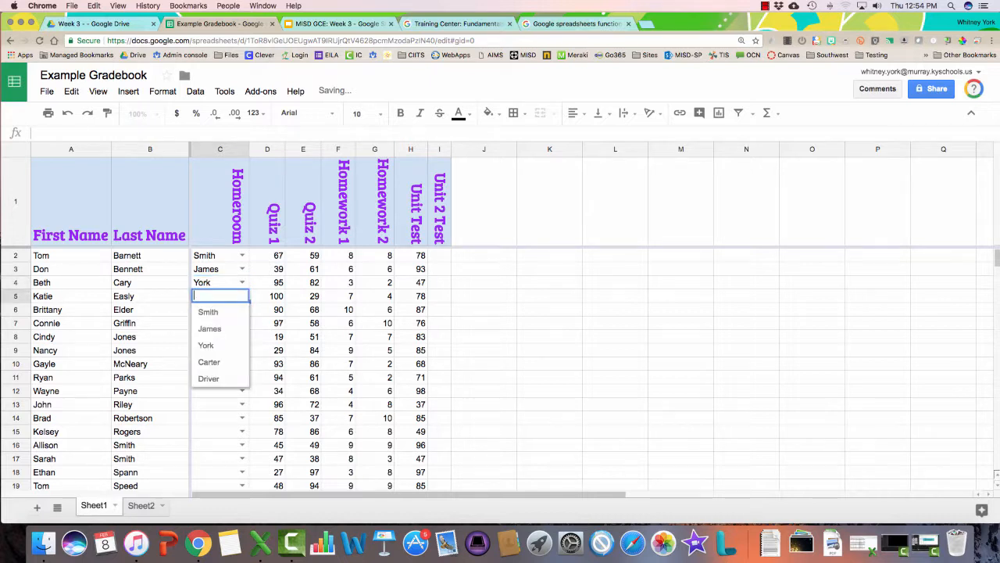
pyautogui.click(206, 362)
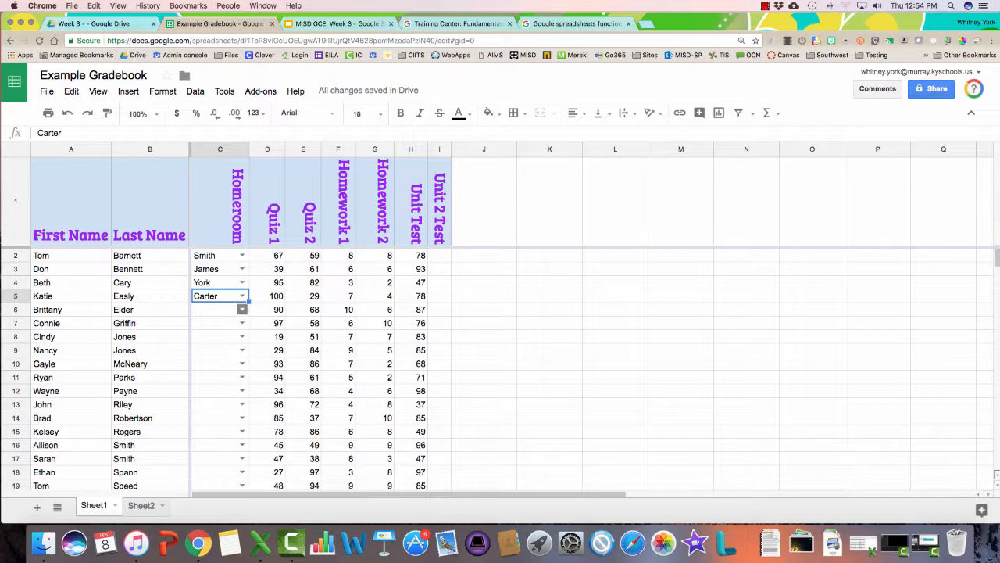
# - Change the validation criteria for Homeroom cells C2:C21 to List of items and enter three teachers' last names separated by commas
pyautogui.moveTo(220, 254)
pyautogui.mouseDown()
pyautogui.moveTo(220, 486)
pyautogui.moveTo(219, 255)
pyautogui.mouseUp()
pyautogui.click(196, 91)
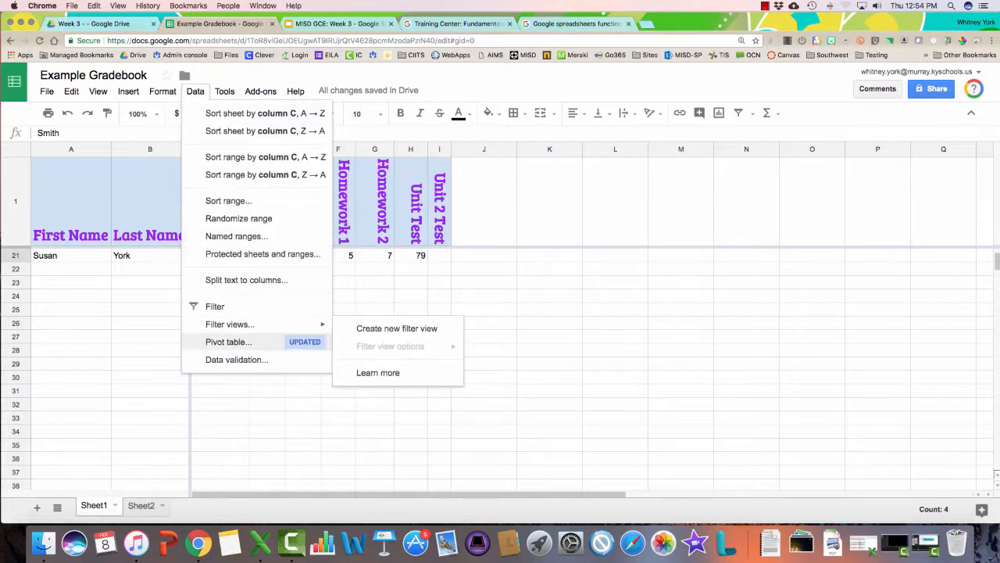
pyautogui.click(237, 359)
pyautogui.click(426, 255)
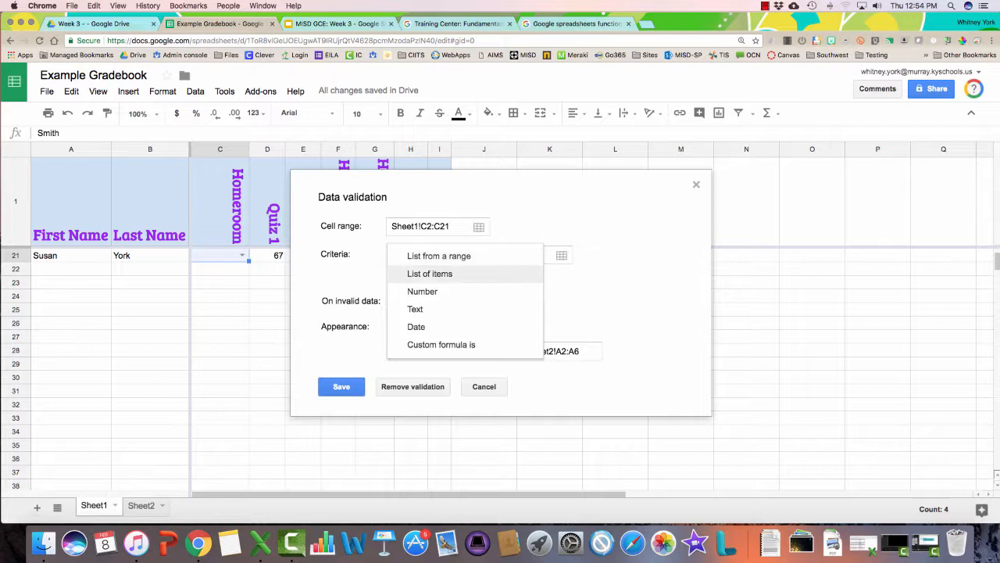
pyautogui.click(429, 274)
pyautogui.write('S')
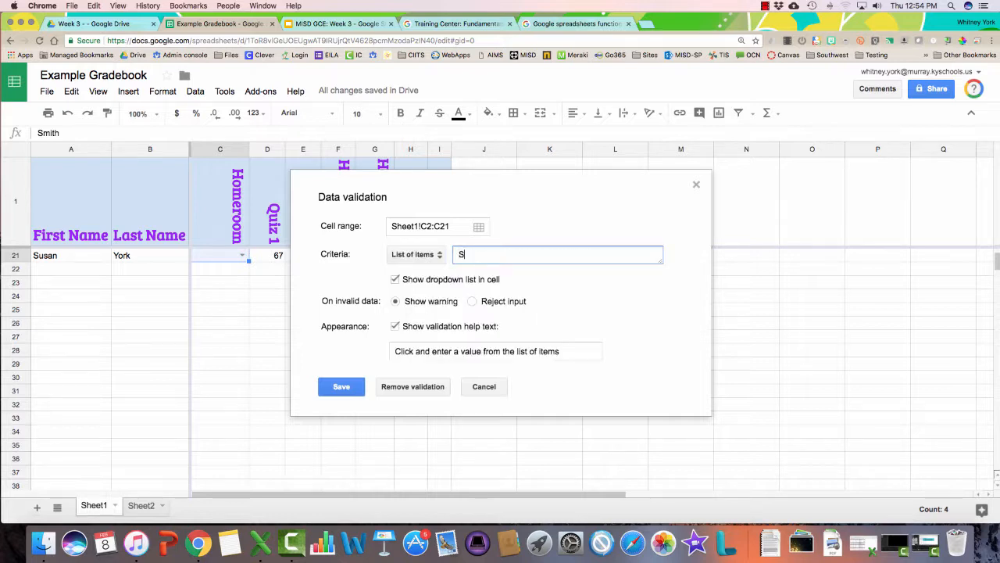
pyautogui.write('mith, Coulson, Carter')
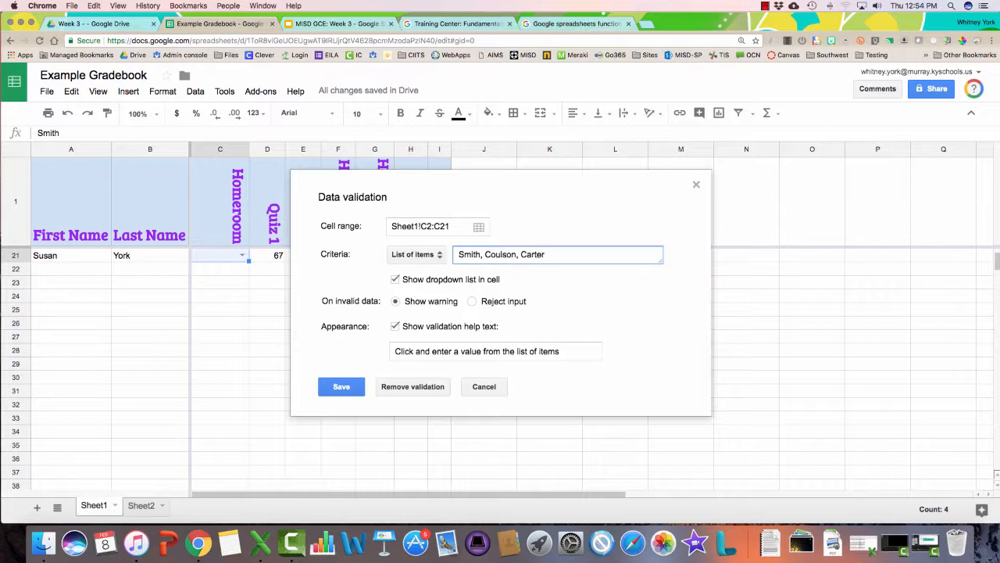